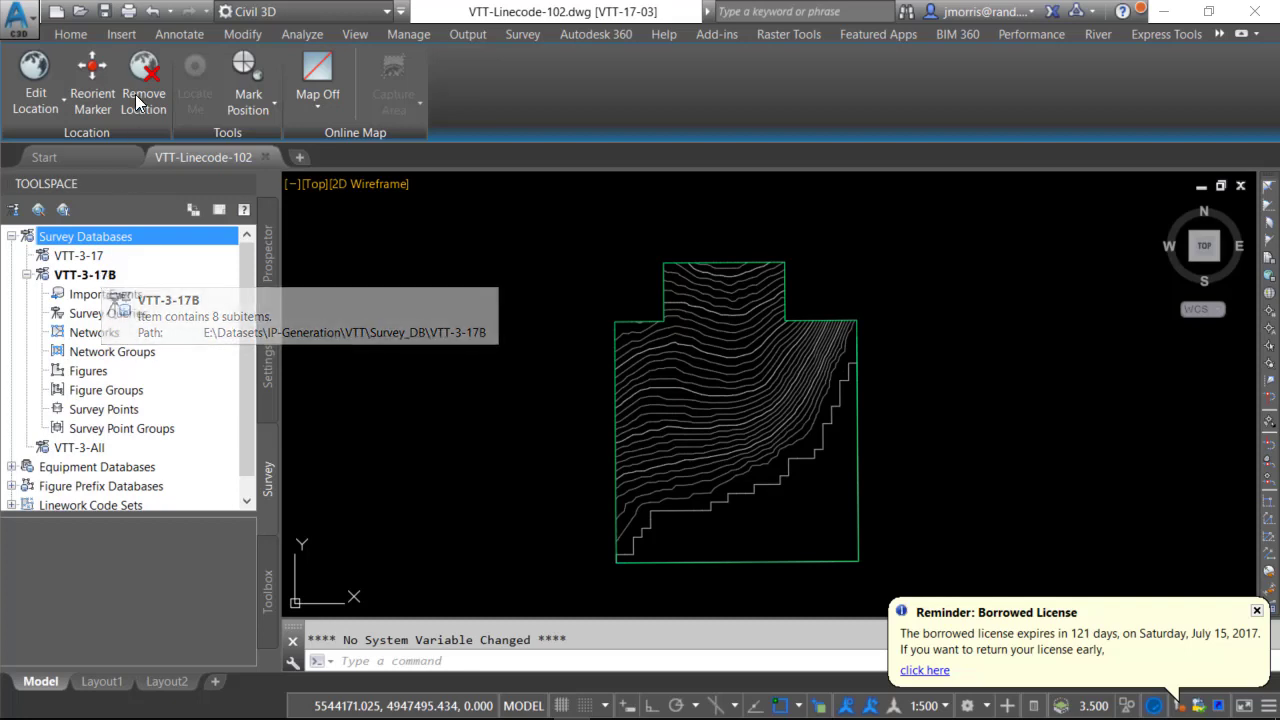
# Switch the ribbon back to the Home tab, keeping the VTT-3-17B survey database listed in Toolspace
pyautogui.click(70, 34)
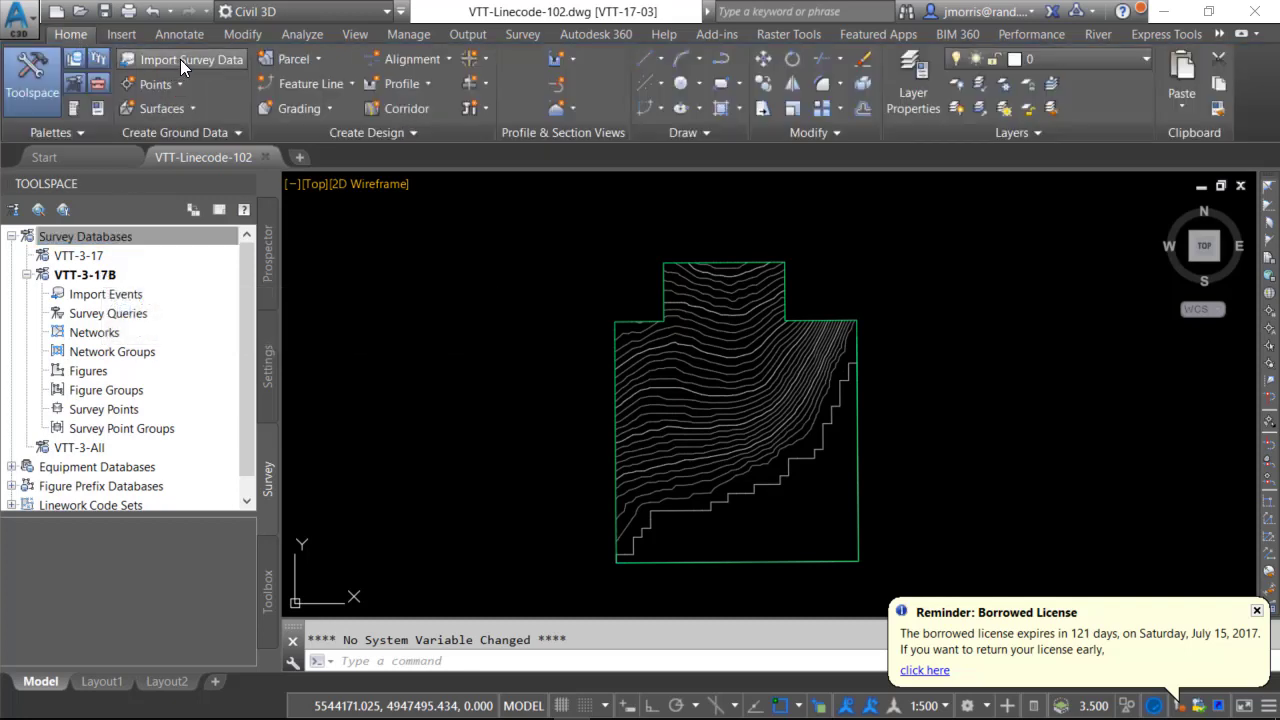
# Set VTT-3-17B's coordinate zone to NovaScotiaCsrs-5 with metric units, then continue the import
pyautogui.click(224, 70)
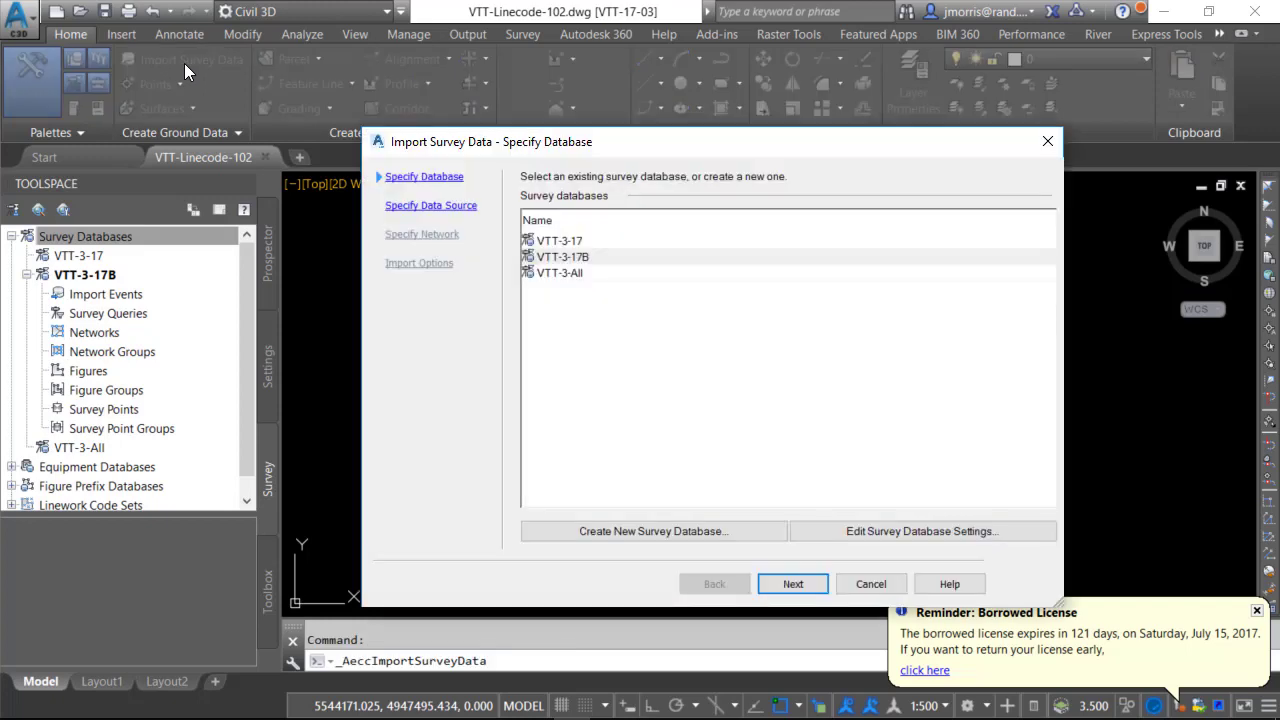
pyautogui.click(911, 532)
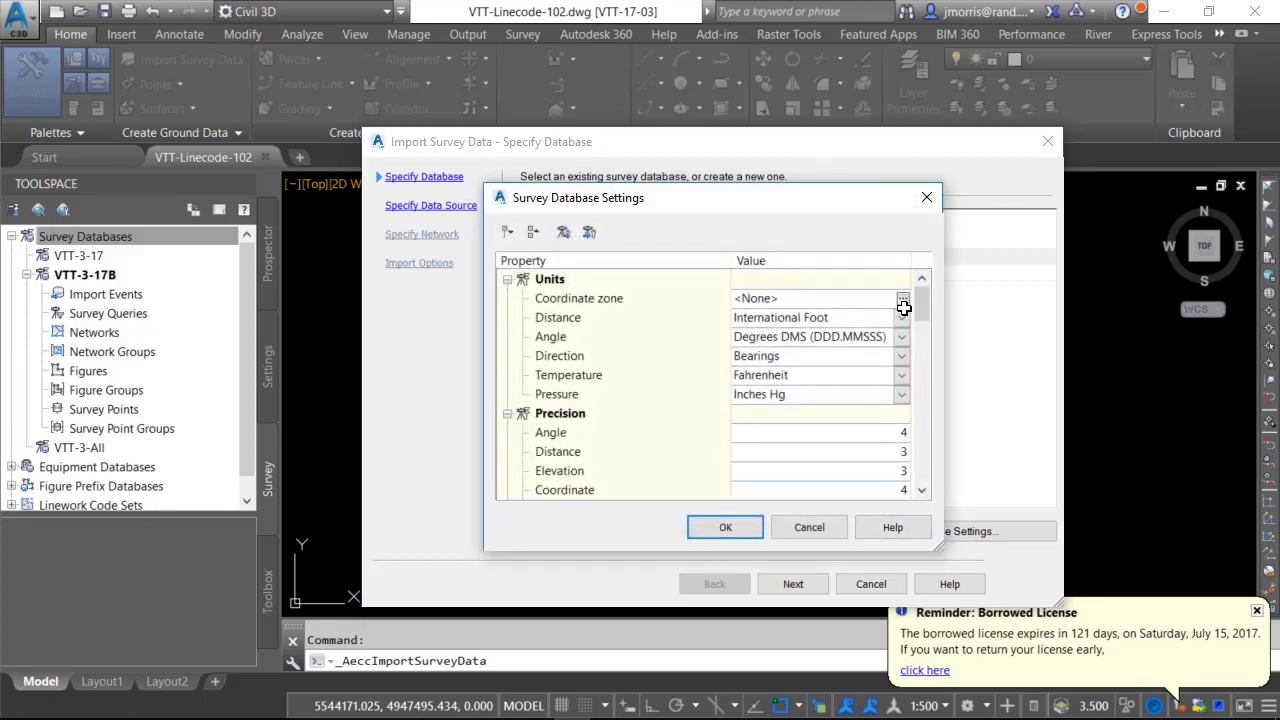
pyautogui.click(903, 304)
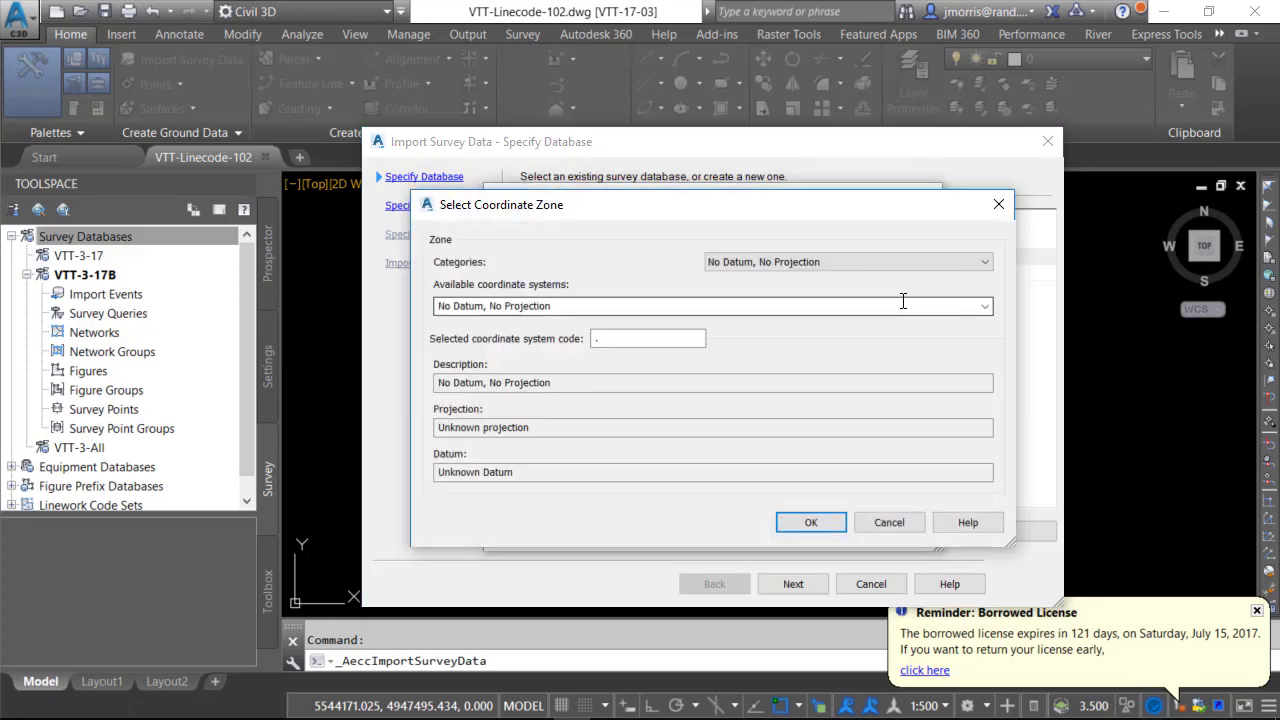
pyautogui.click(648, 338)
pyautogui.write('NovaScotiaCsrs-5')
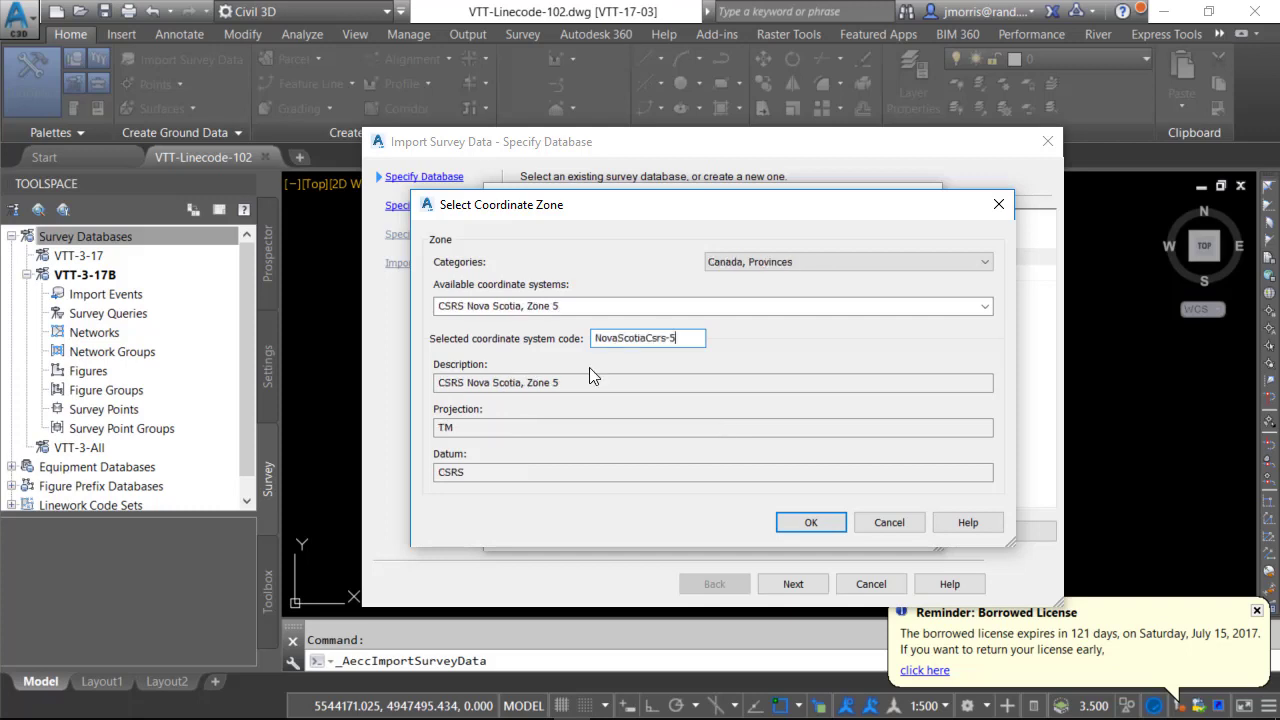
pyautogui.click(811, 523)
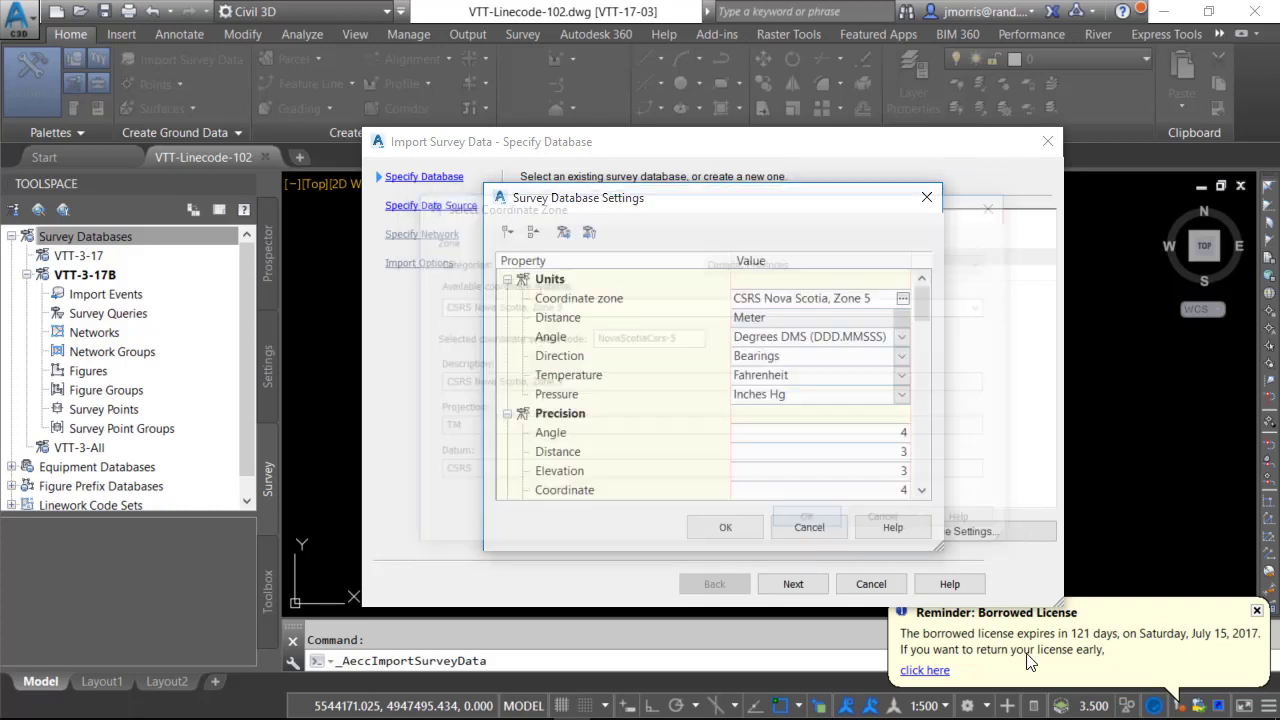
pyautogui.click(728, 527)
pyautogui.click(791, 584)
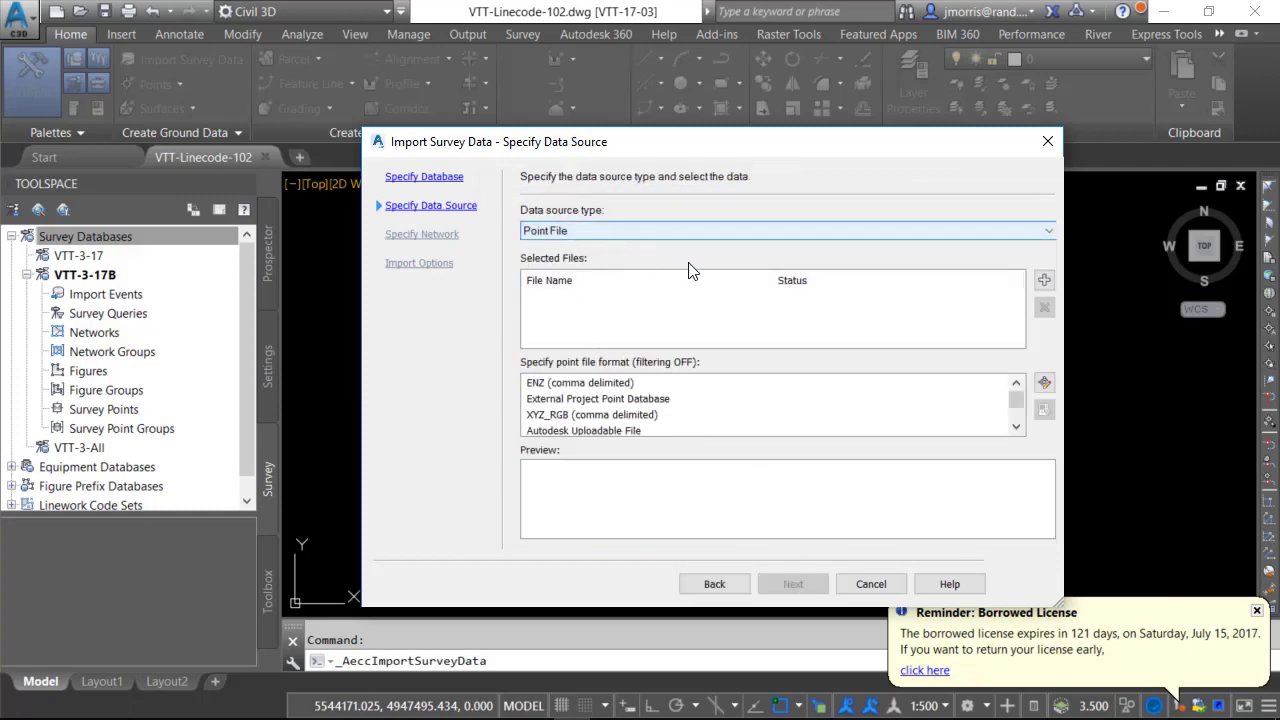
# Import Hill_ROW_fence.txt with no survey network and the default import options
pyautogui.click(1043, 282)
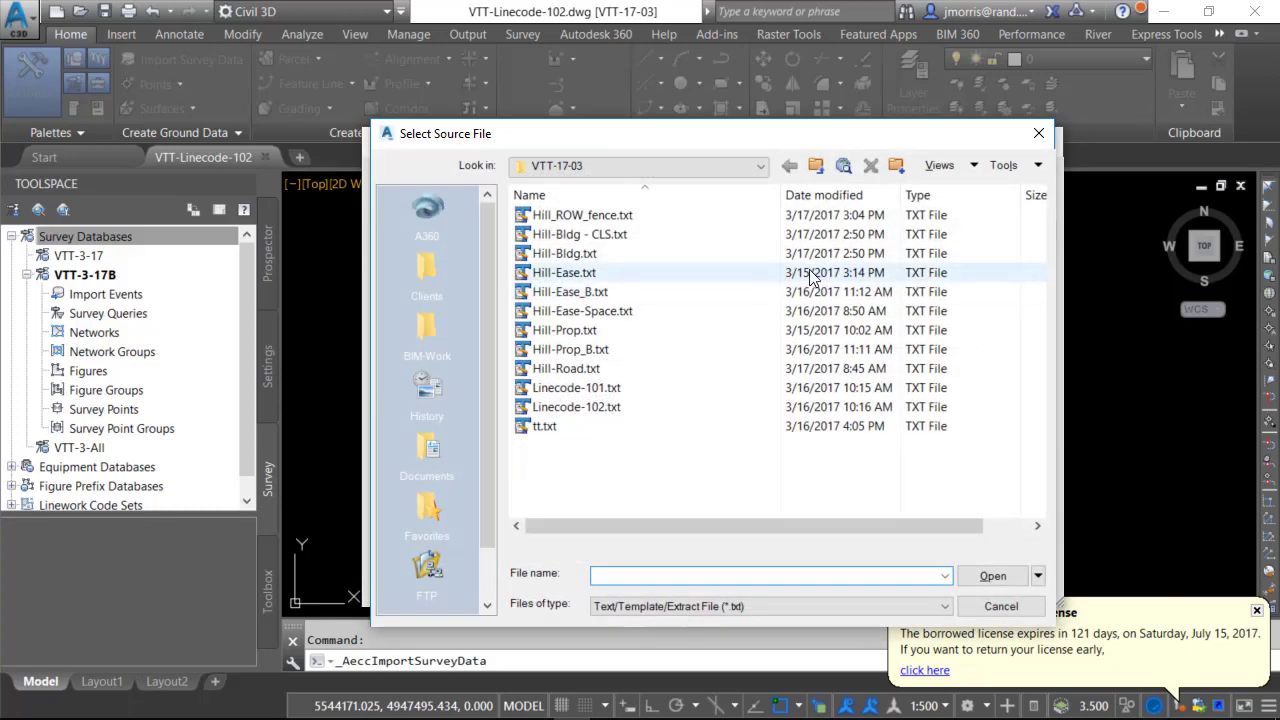
pyautogui.click(663, 218)
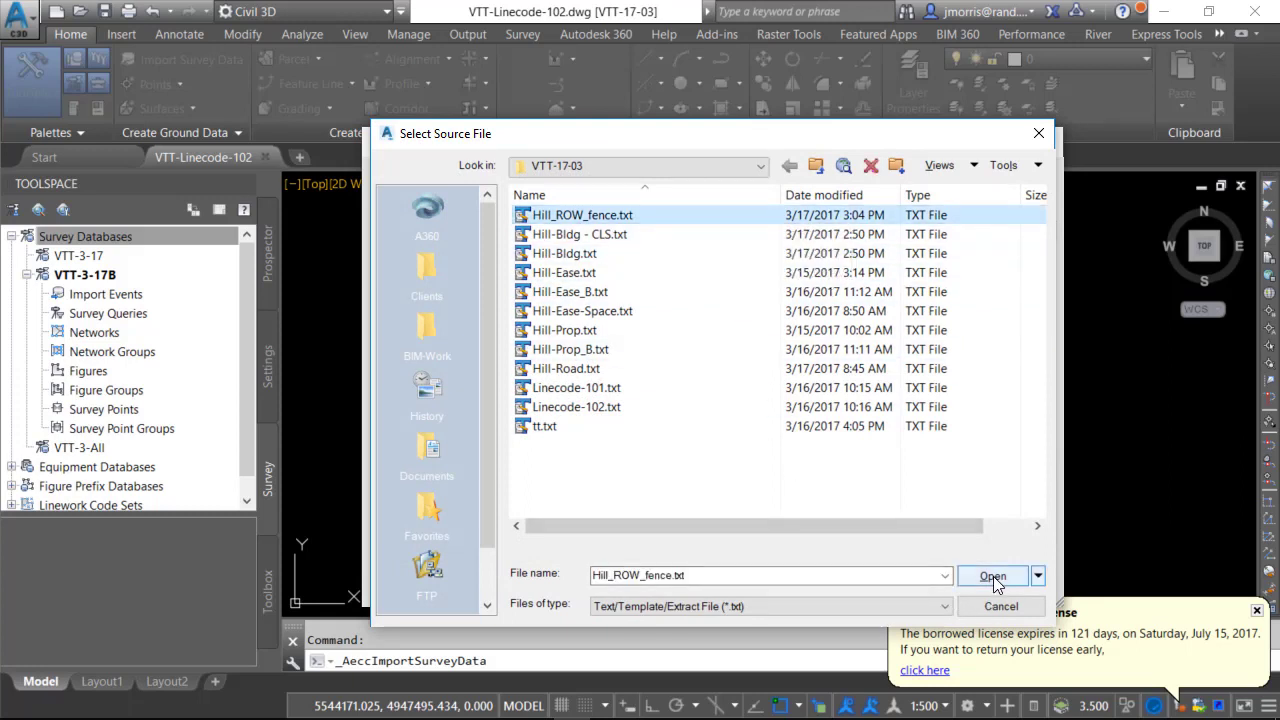
pyautogui.click(992, 577)
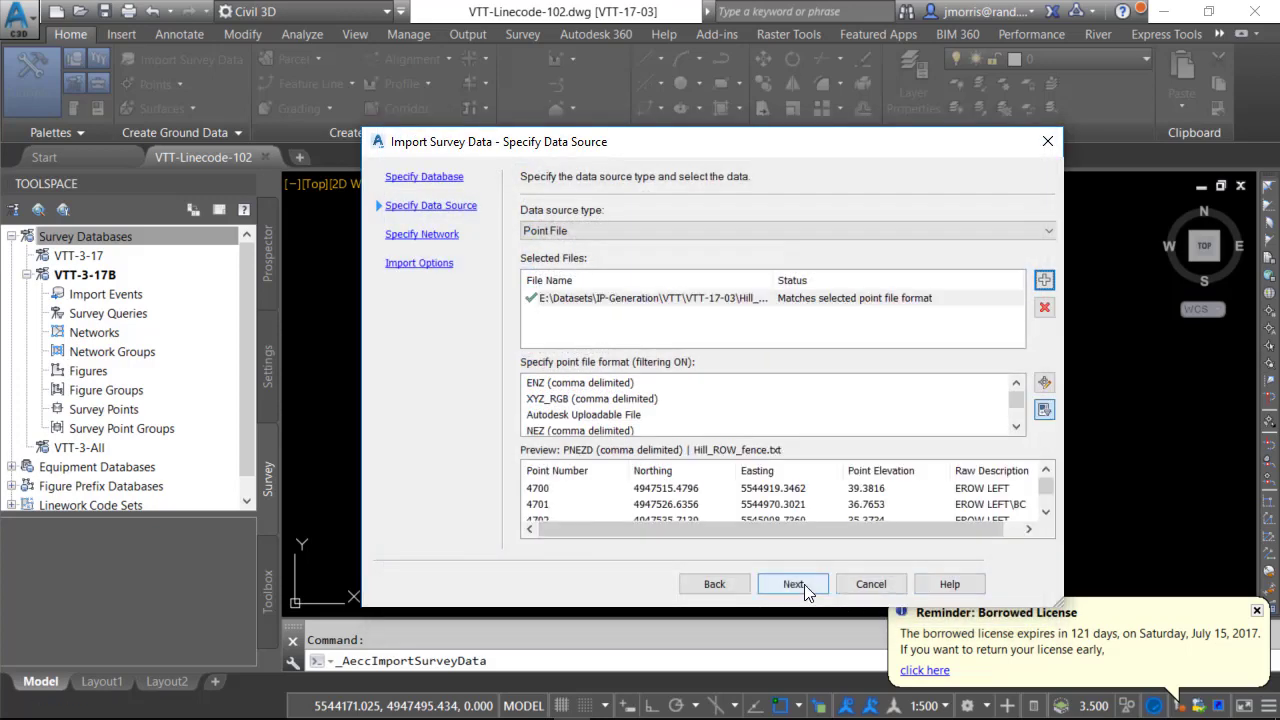
pyautogui.click(804, 584)
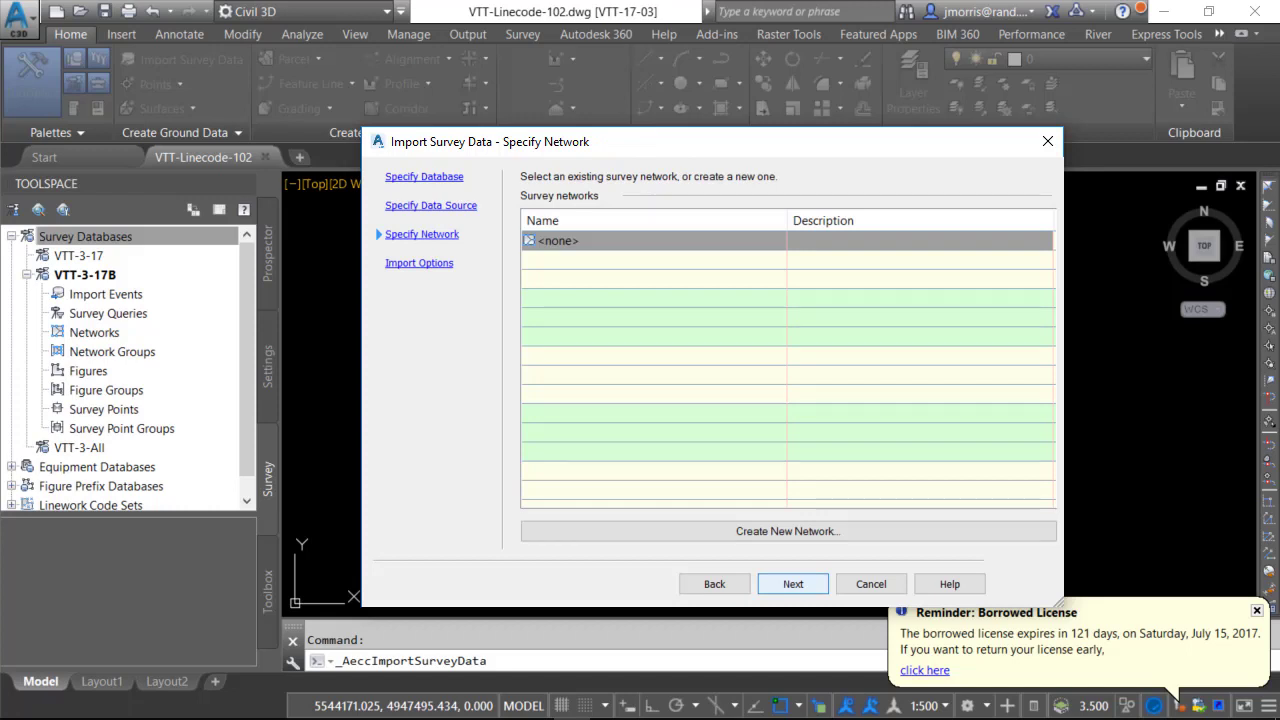
pyautogui.click(795, 584)
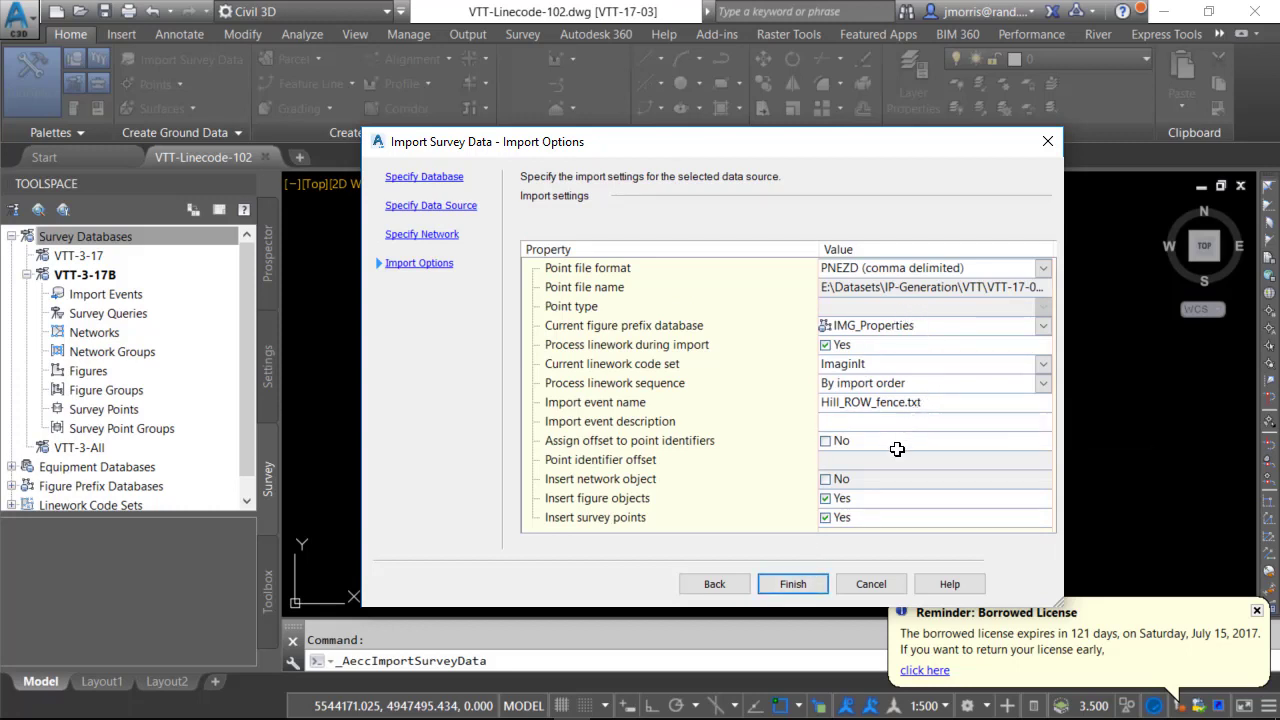
pyautogui.click(808, 583)
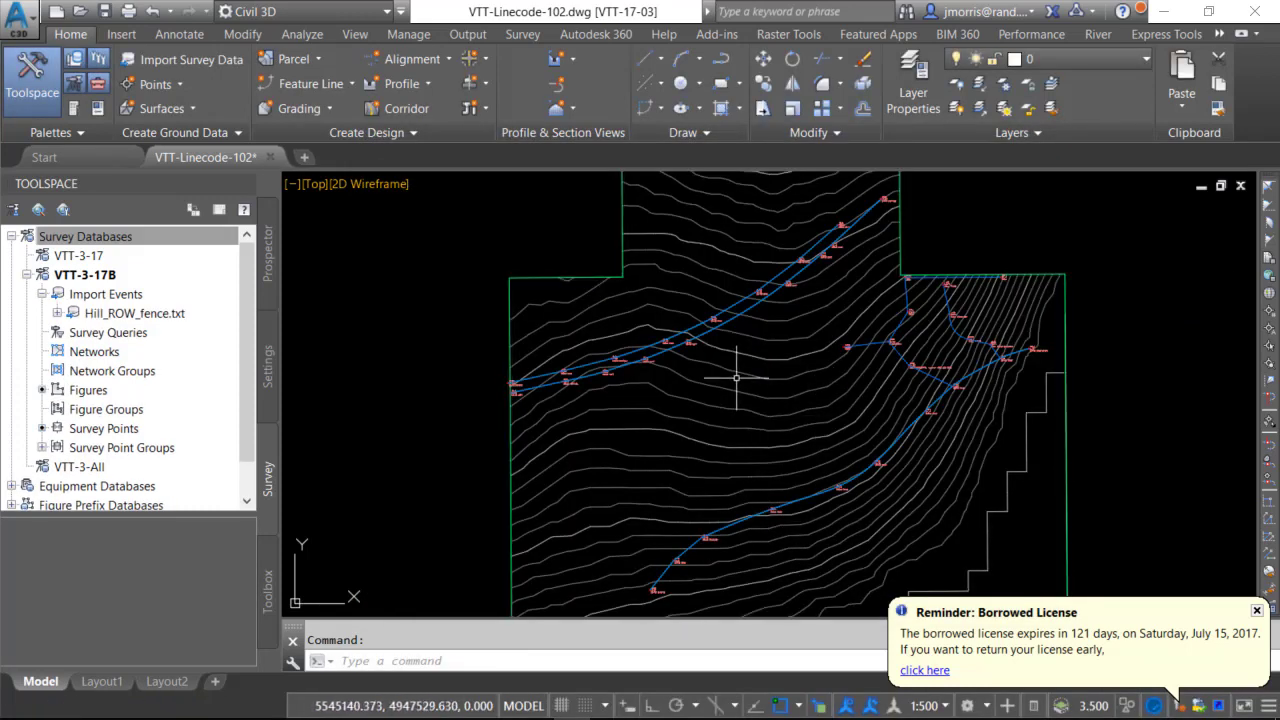
pyautogui.scroll(2, 673, 365)
pyautogui.scroll(3, 673, 365)
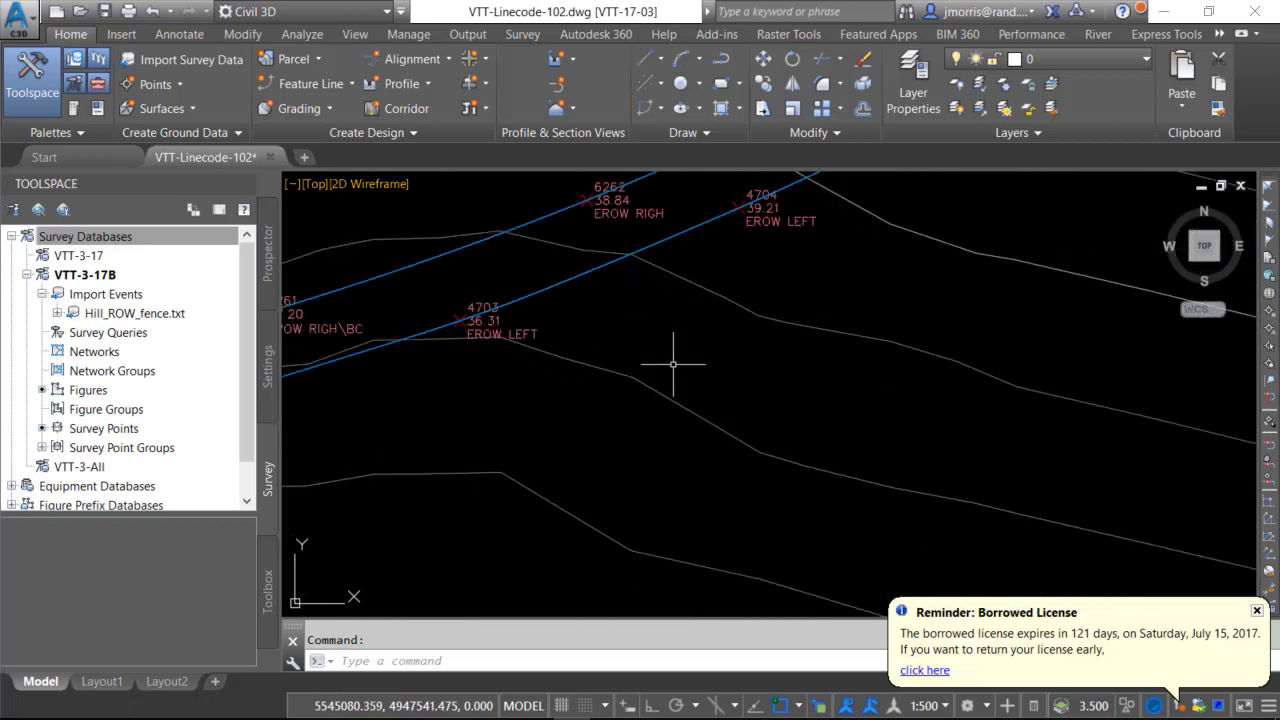
pyautogui.scroll(-4, 673, 365)
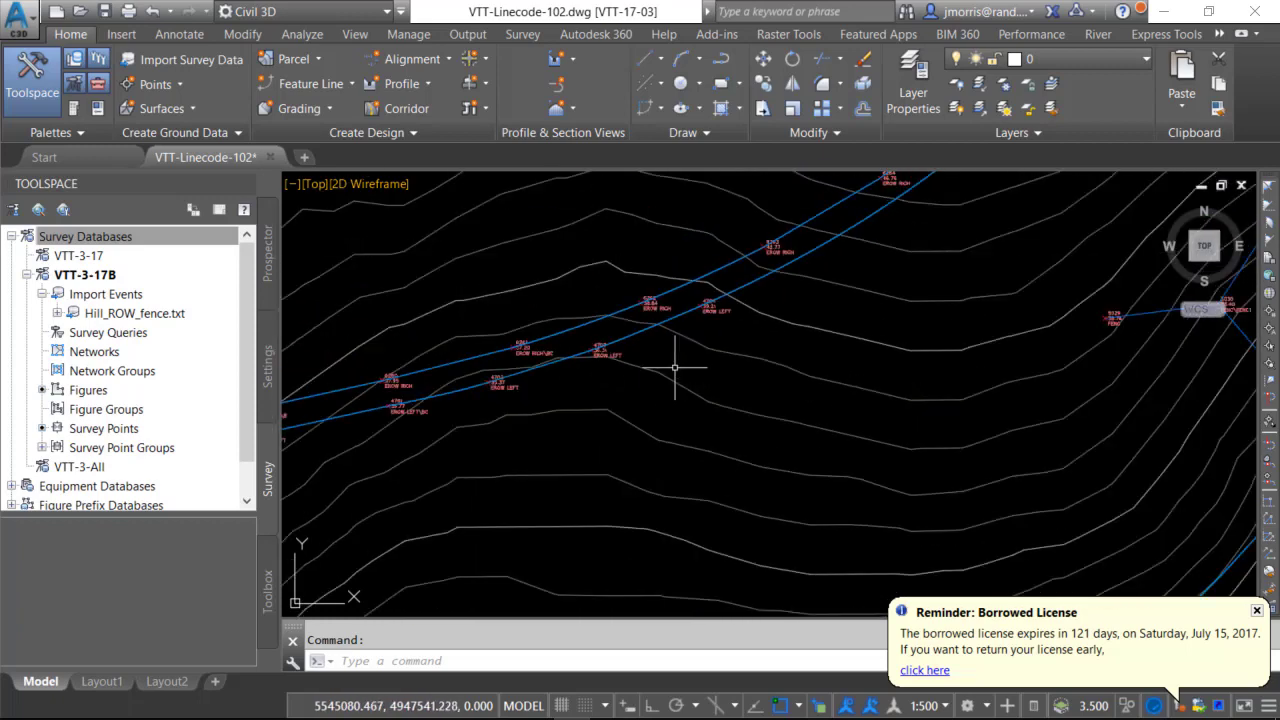
pyautogui.scroll(-2, 693, 380)
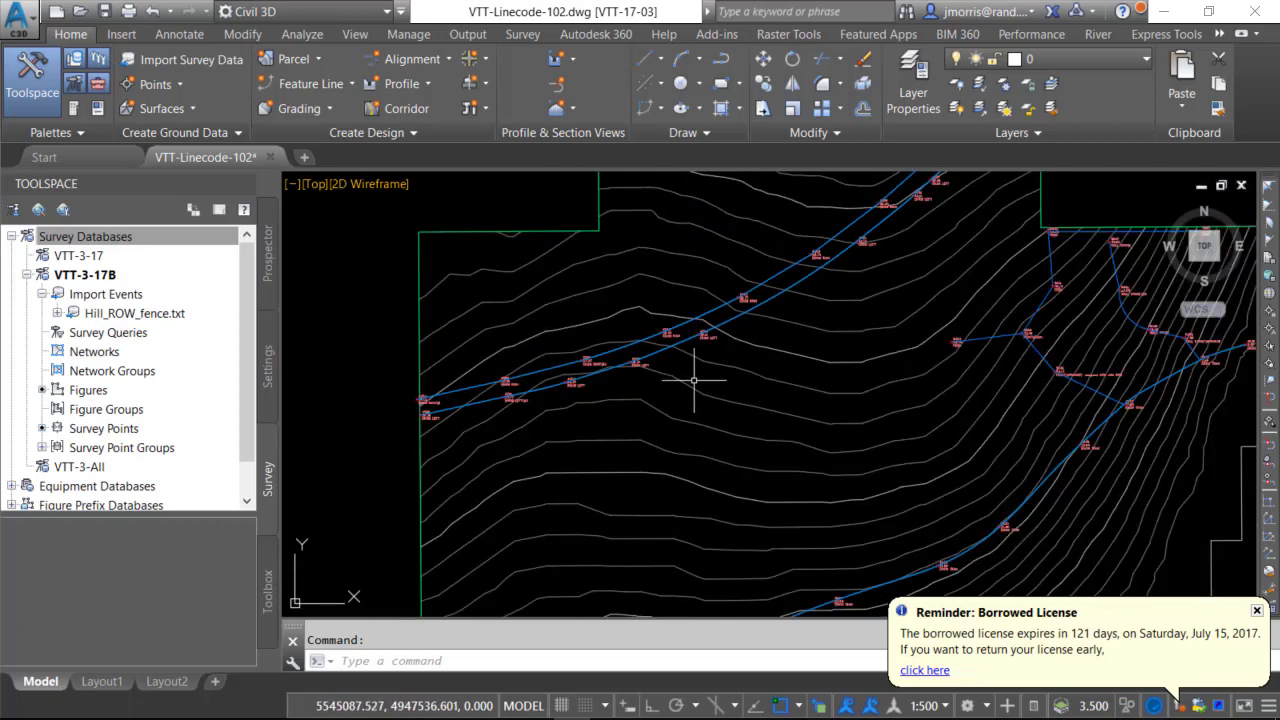
pyautogui.moveTo(749, 400)
pyautogui.mouseDown(button='middle')
pyautogui.moveTo(691, 322)
pyautogui.moveTo(676, 346)
pyautogui.mouseUp(button='middle')
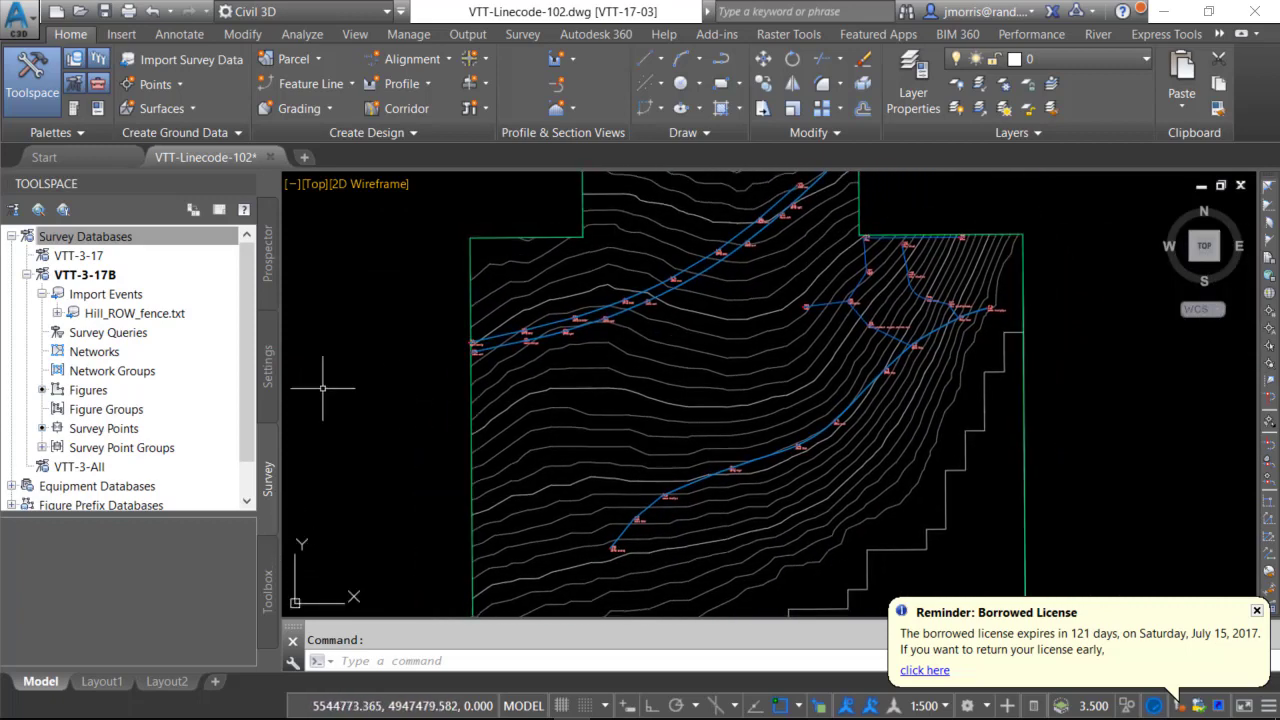
# Open Hill_ROW_fence.txt in Notepad from the import event's Properties File row
pyautogui.rightClick(112, 315)
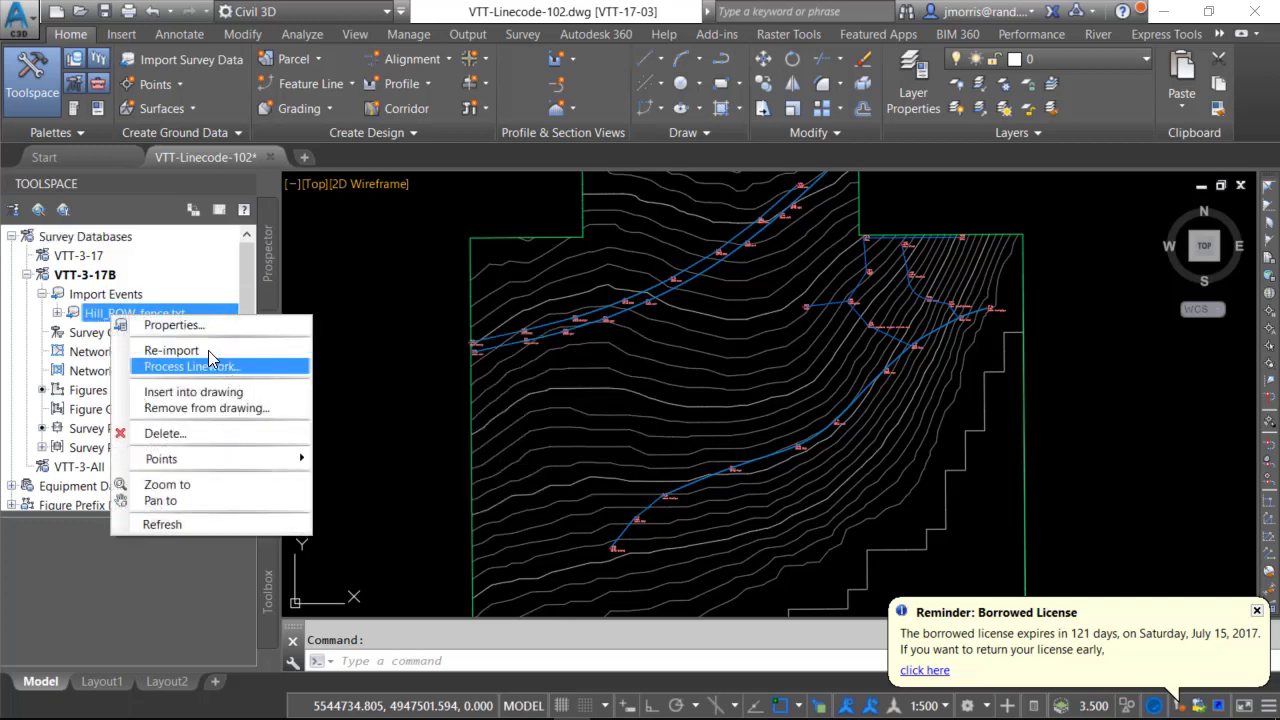
pyautogui.click(175, 325)
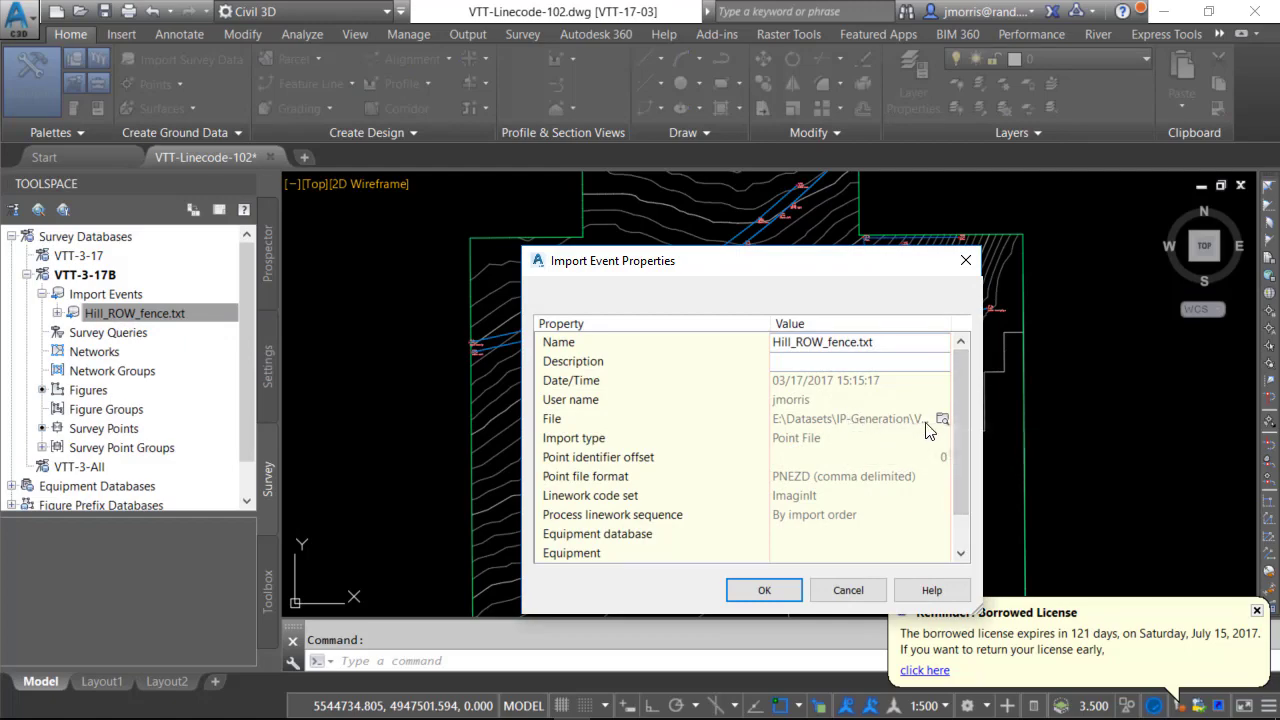
pyautogui.click(943, 421)
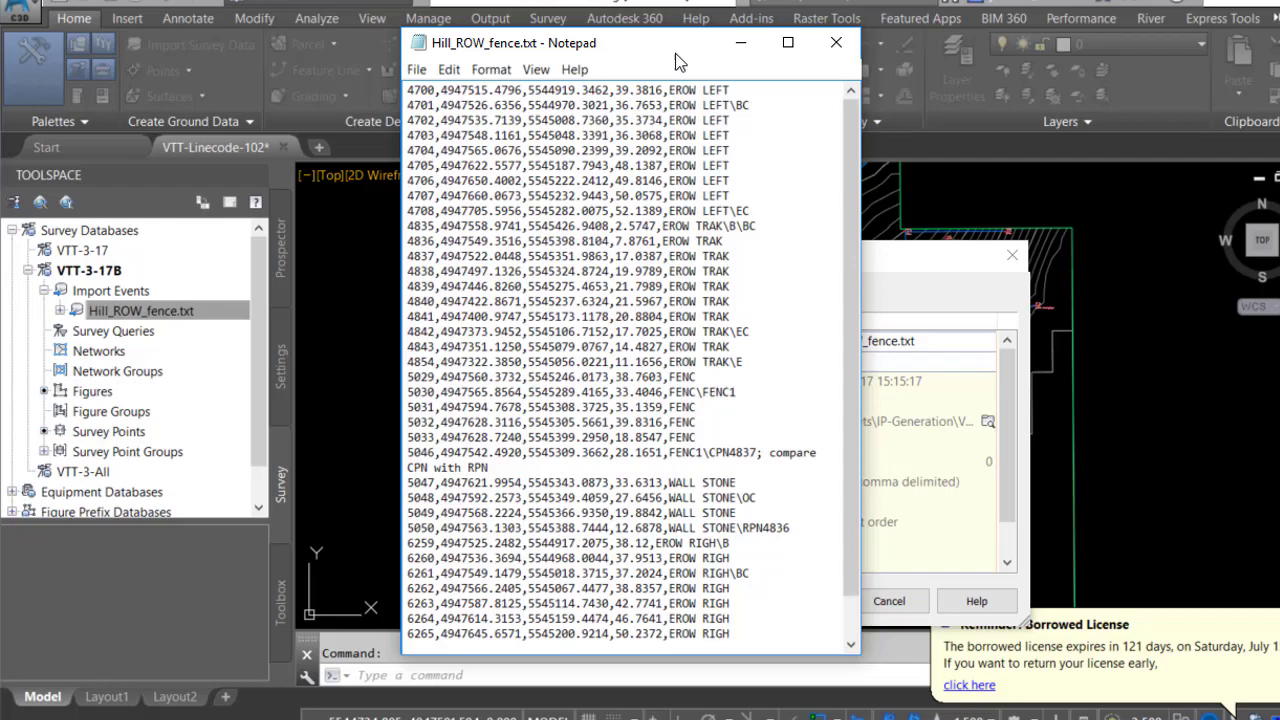
# Move Notepad aside, cancel Import Event Properties, and return to the VTT-Linecode-102 drawing
pyautogui.moveTo(675, 53); pyautogui.dragTo(466, 40)
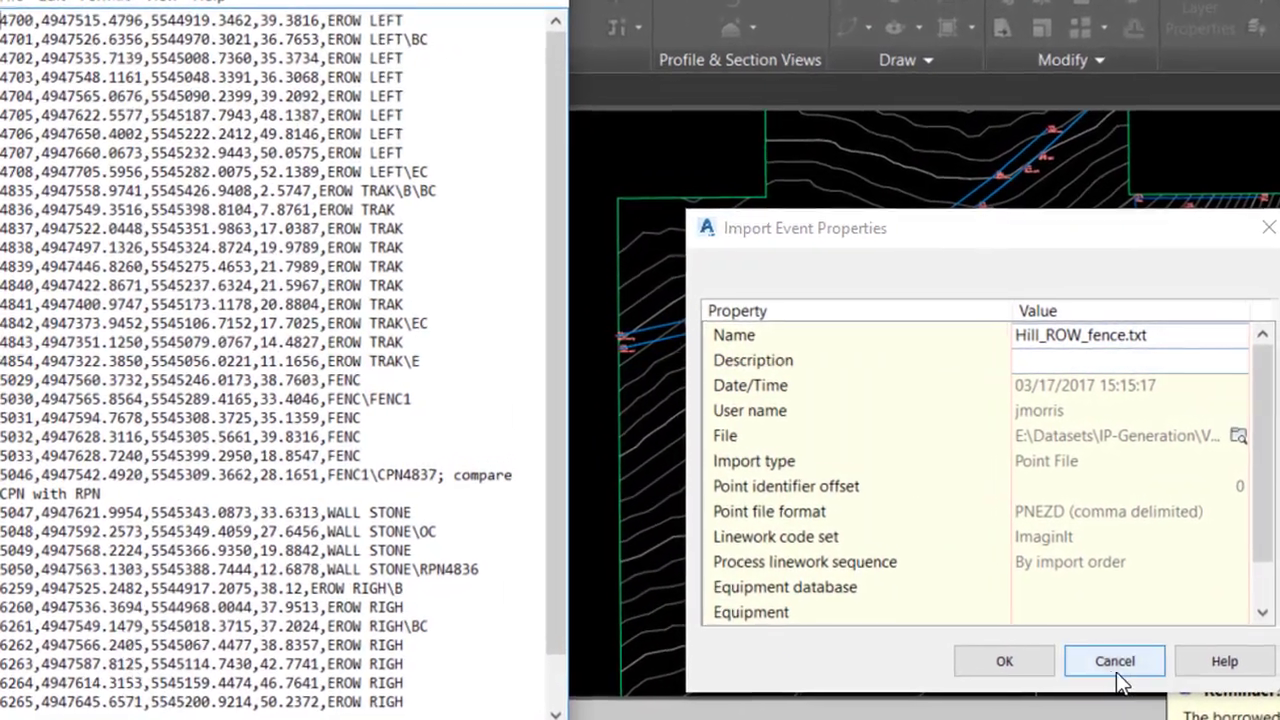
pyautogui.click(1081, 652)
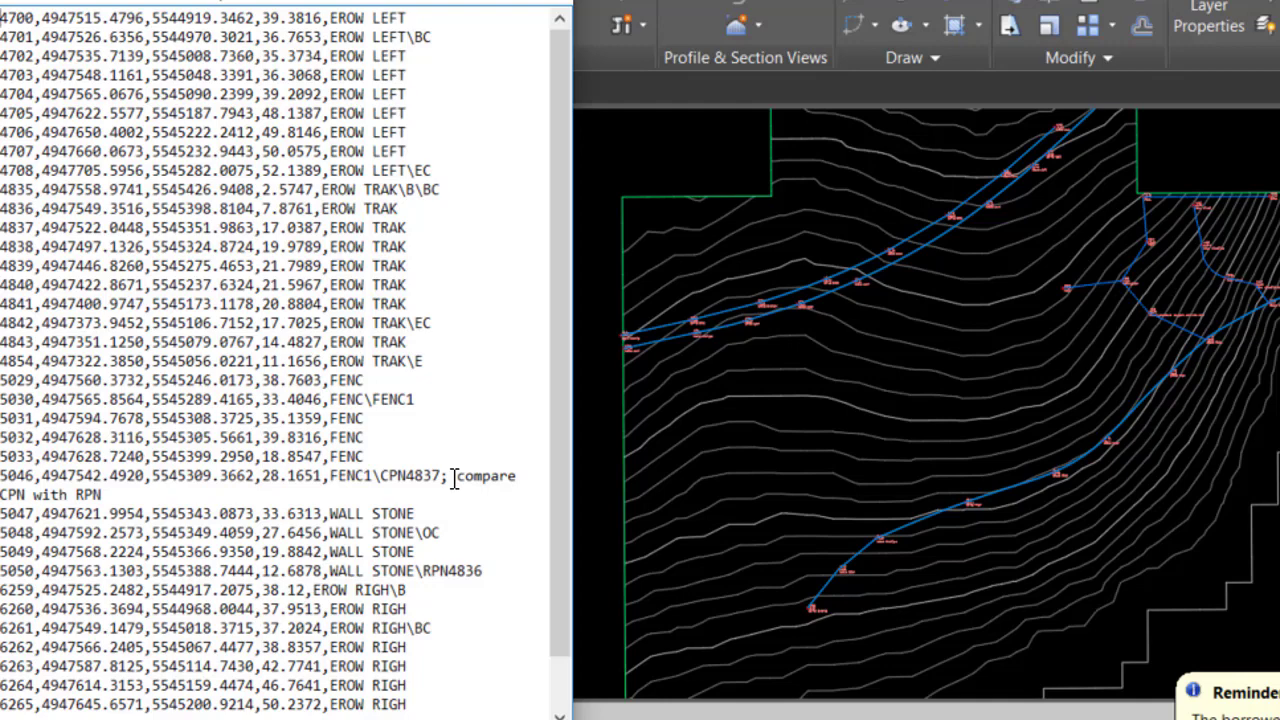
pyautogui.click(797, 503)
# Follow the right-of-way lines past points 6260–6263 to the fence figures near points 5030 and 5046
pyautogui.scroll(2, 689, 306)
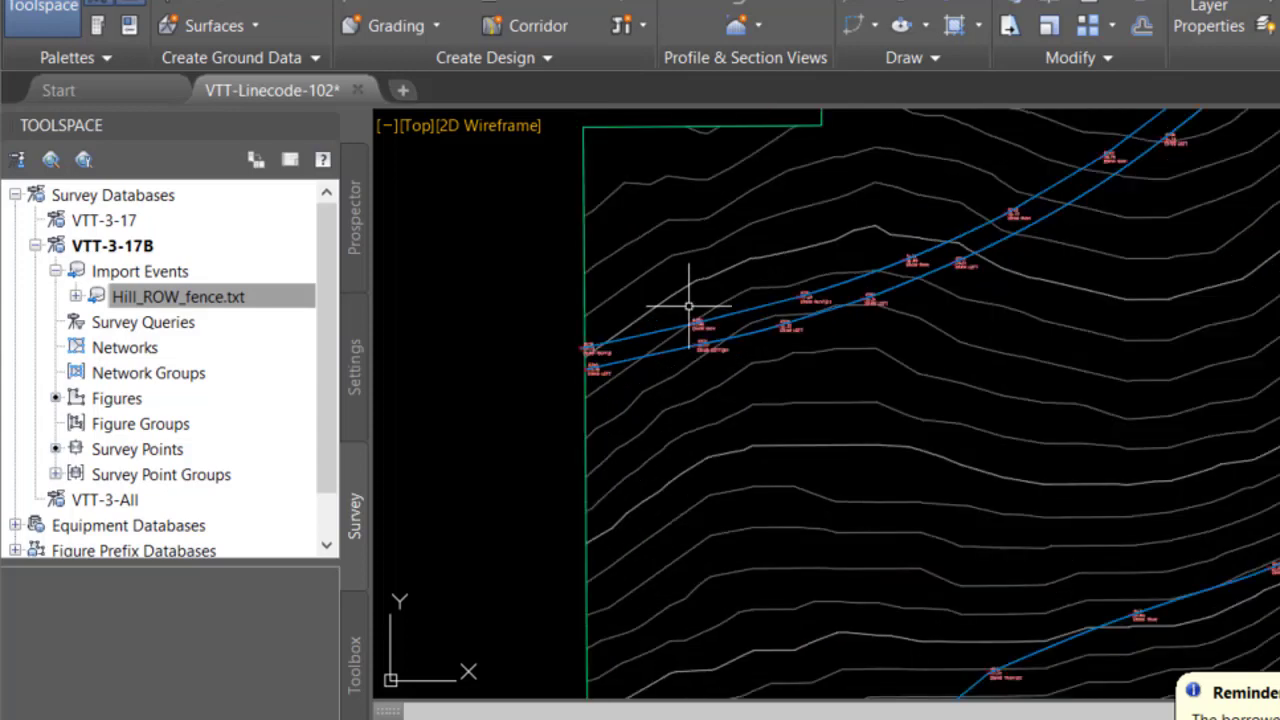
pyautogui.scroll(2, 689, 306)
pyautogui.scroll(-1, 725, 410)
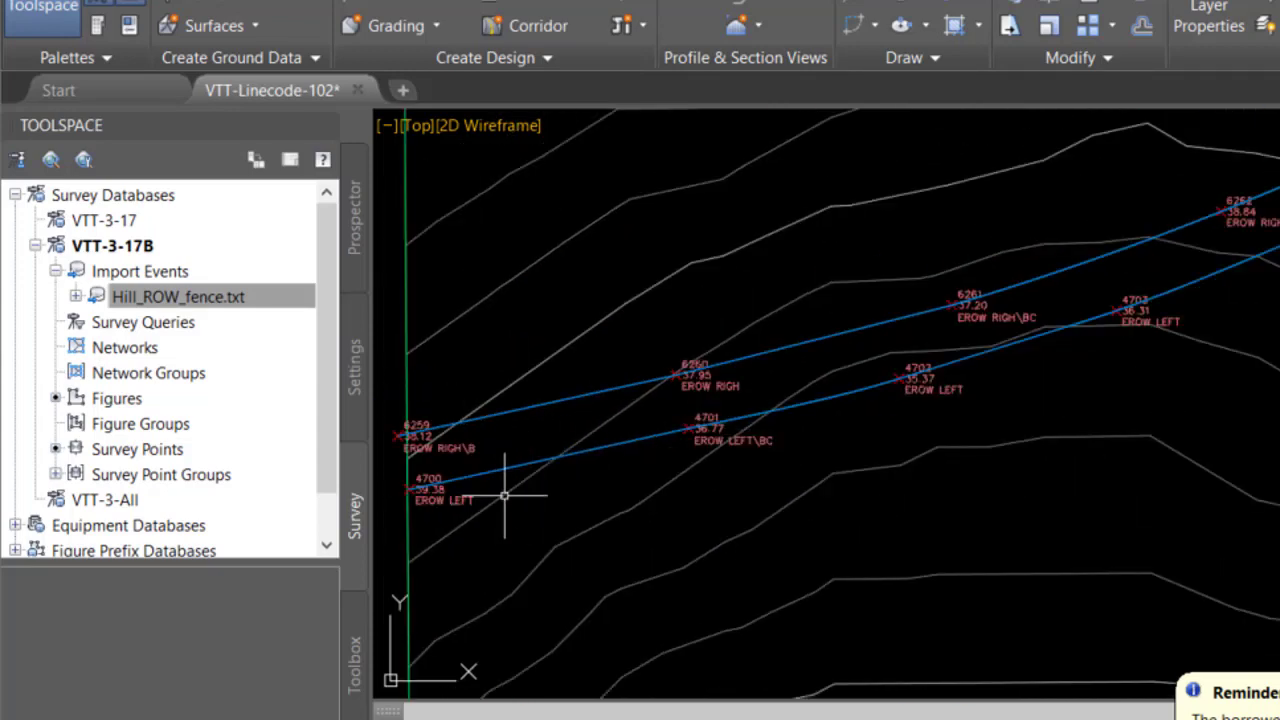
pyautogui.scroll(3, 543, 520)
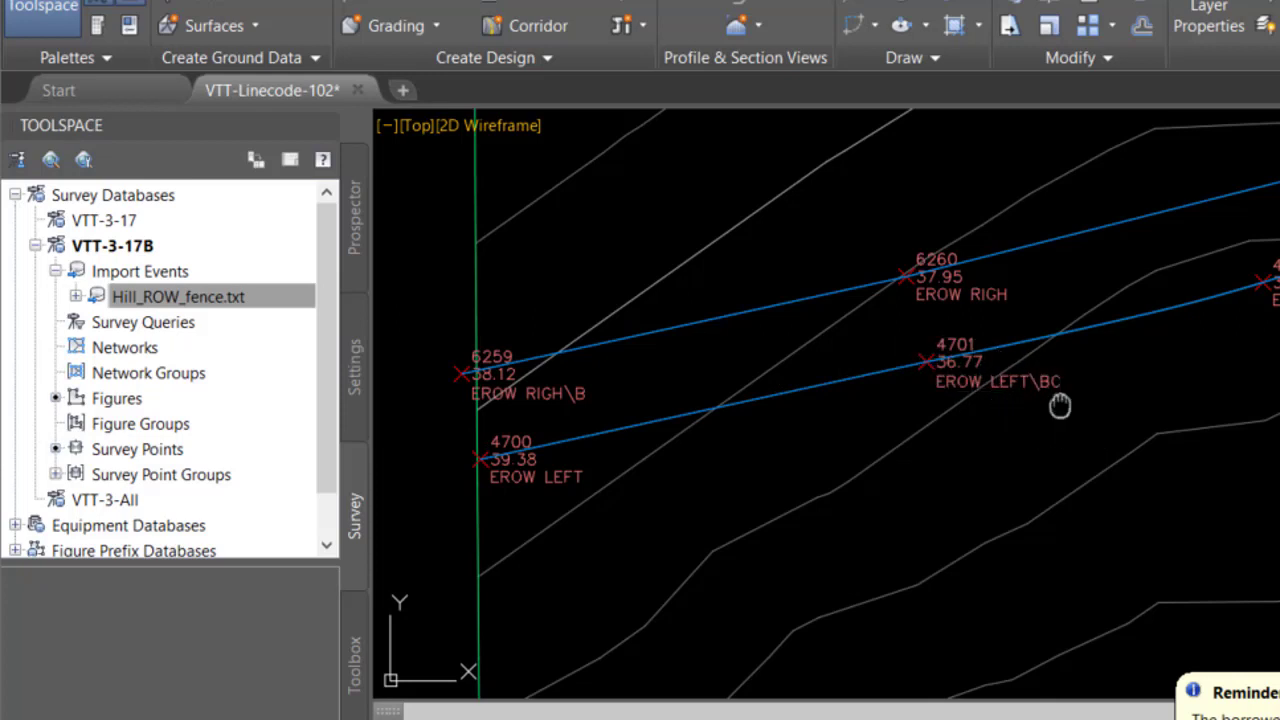
pyautogui.moveTo(1060, 406); pyautogui.dragTo(656, 564, button='middle')
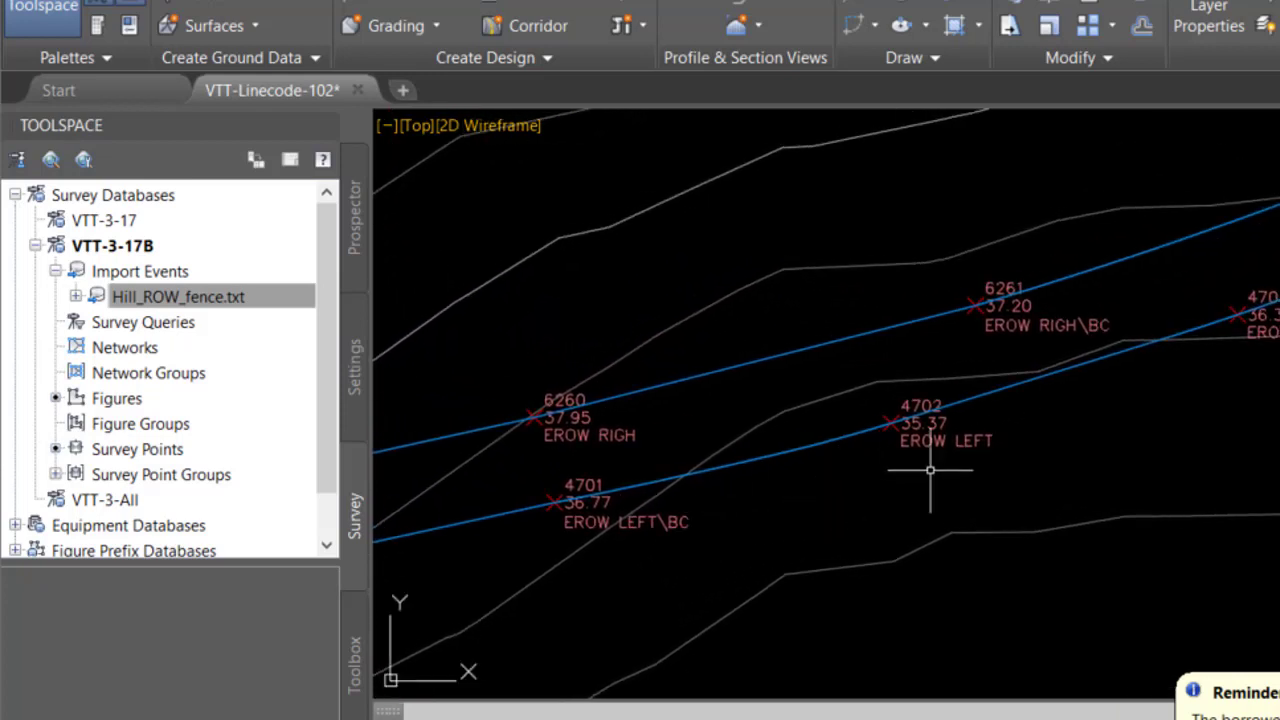
pyautogui.moveTo(1279, 376)
pyautogui.mouseDown(button='middle')
pyautogui.moveTo(1279, 414)
pyautogui.moveTo(971, 534)
pyautogui.mouseUp(button='middle')
pyautogui.moveTo(1279, 367)
pyautogui.mouseDown(button='middle')
pyautogui.moveTo(926, 537)
pyautogui.moveTo(737, 606)
pyautogui.mouseUp(button='middle')
pyautogui.moveTo(1134, 374); pyautogui.dragTo(420, 662, button='middle')
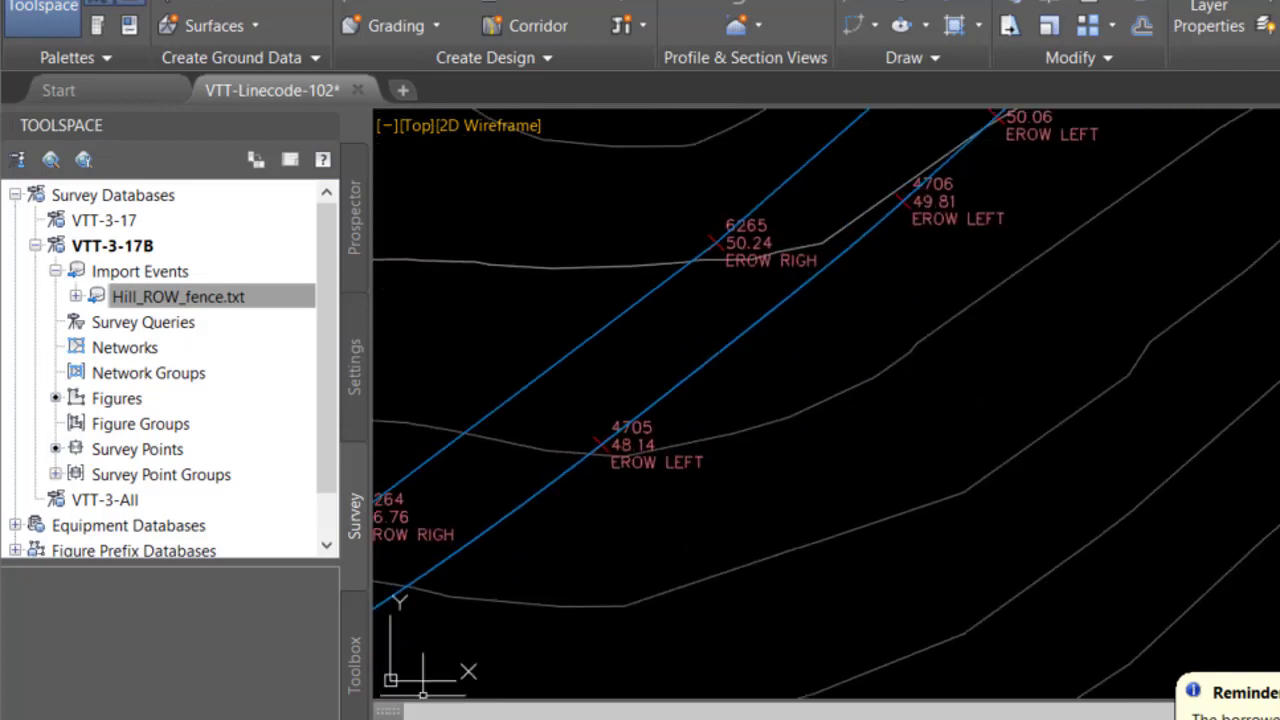
pyautogui.moveTo(922, 362); pyautogui.dragTo(400, 620, button='middle')
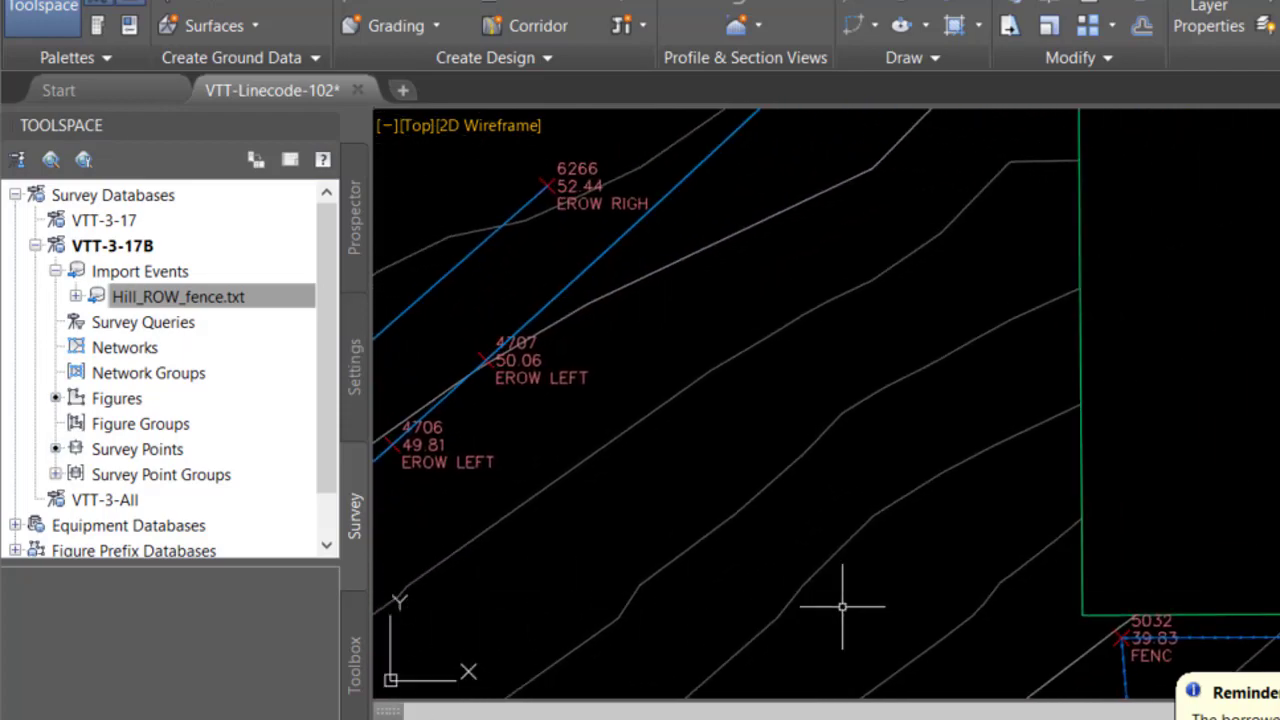
pyautogui.scroll(-4, 850, 600)
pyautogui.moveTo(863, 600)
pyautogui.mouseDown(button='middle')
pyautogui.moveTo(866, 494)
pyautogui.moveTo(814, 229)
pyautogui.mouseUp(button='middle')
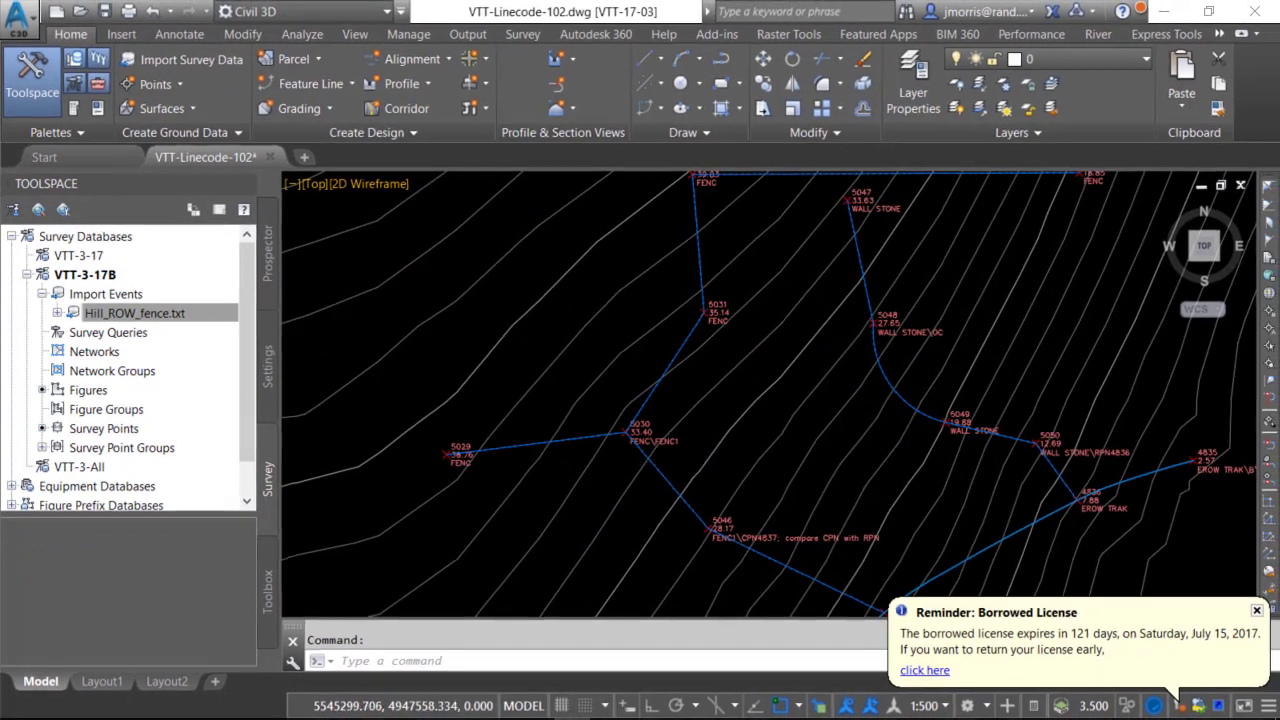
pyautogui.scroll(3, 795, 474)
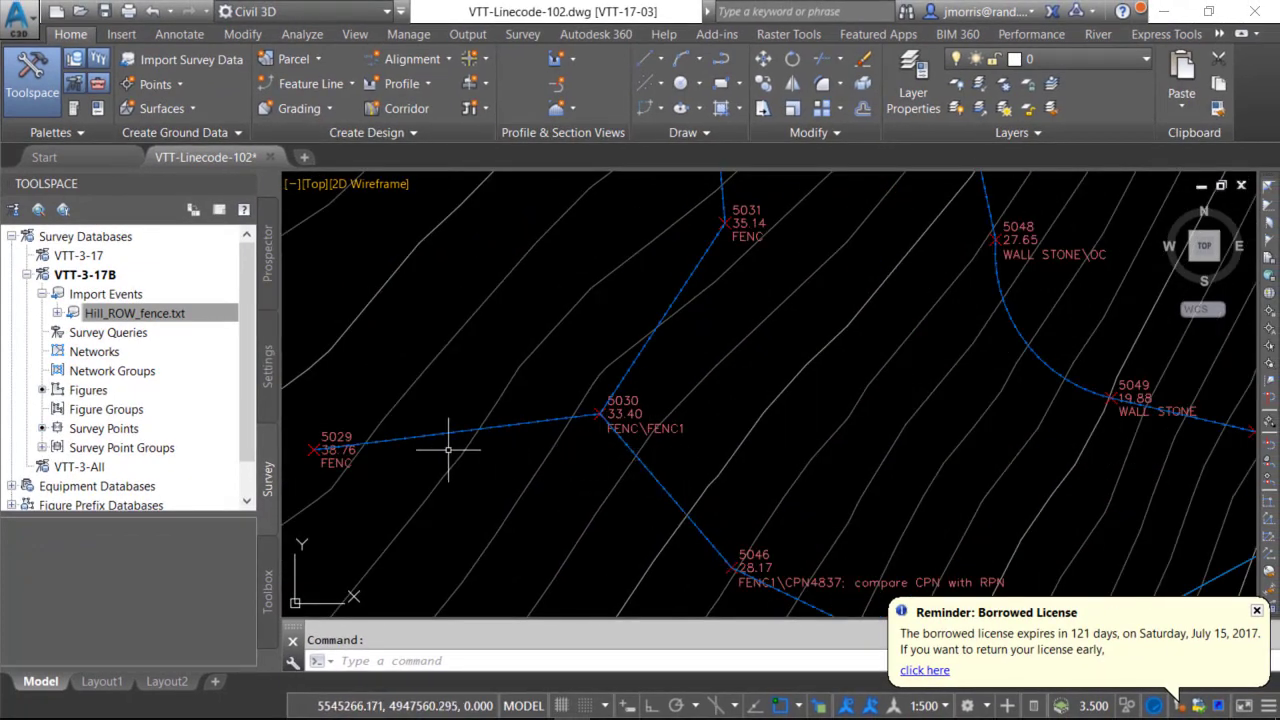
pyautogui.scroll(2, 583, 422)
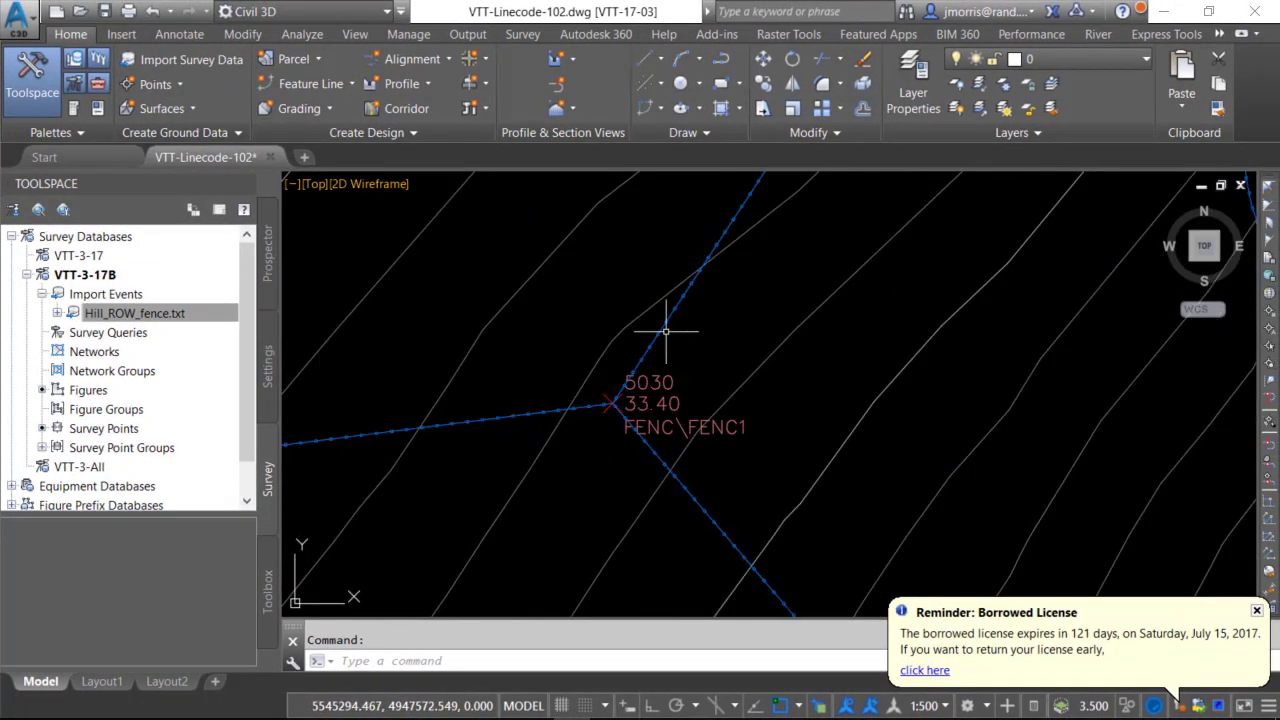
pyautogui.scroll(-2, 731, 269)
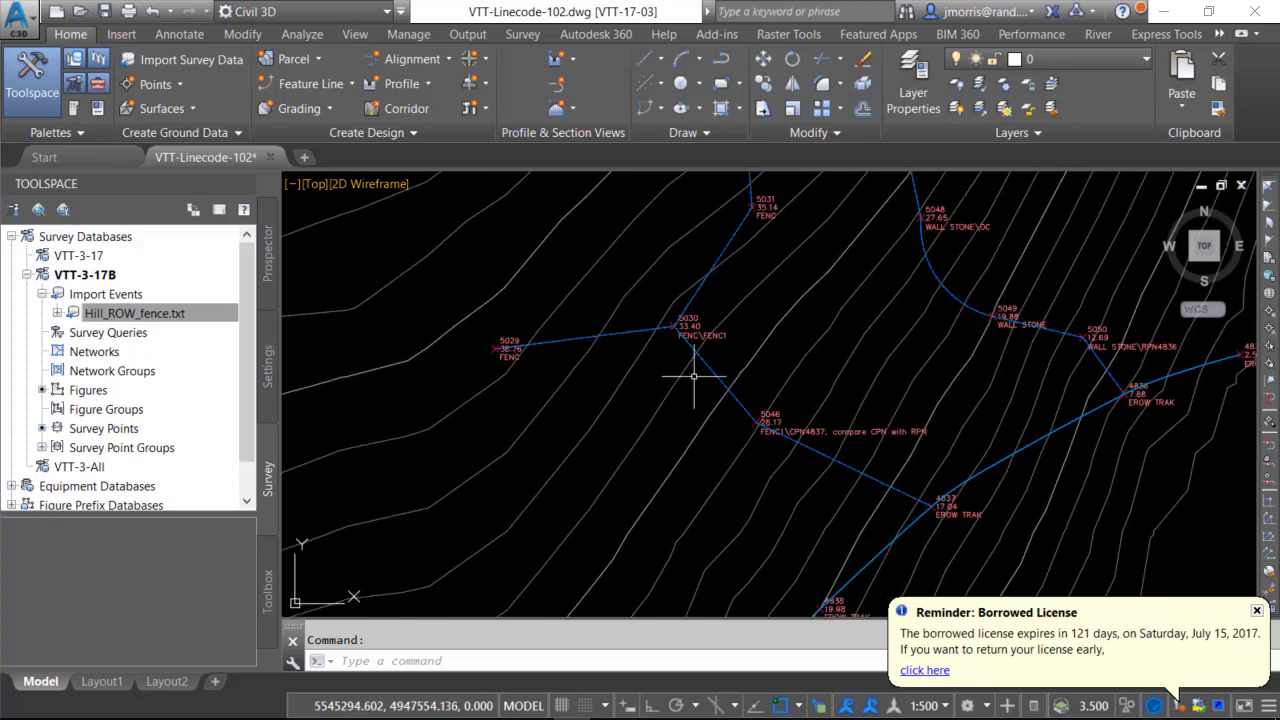
pyautogui.moveTo(701, 449); pyautogui.dragTo(657, 400, button='middle')
pyautogui.scroll(2, 677, 352)
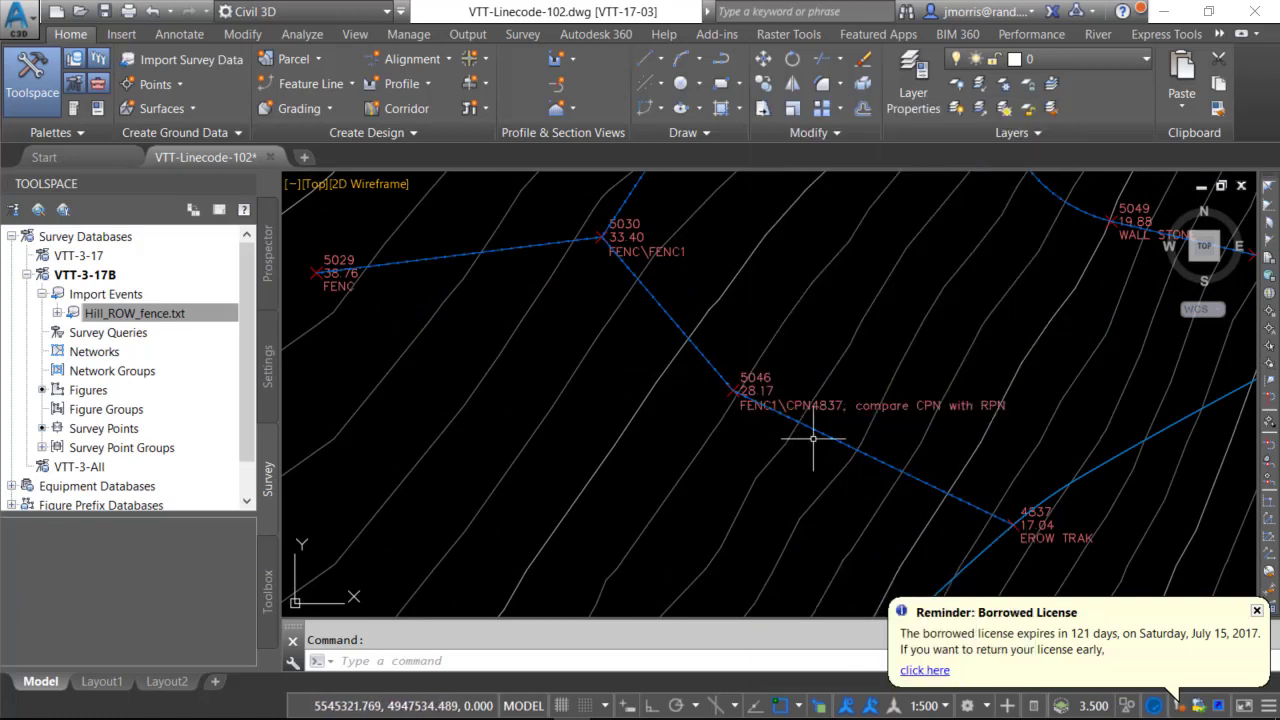
# Select the fence figure between 5046 and 4837 and inspect points 5049, 5050 and 4836
pyautogui.click(957, 487)
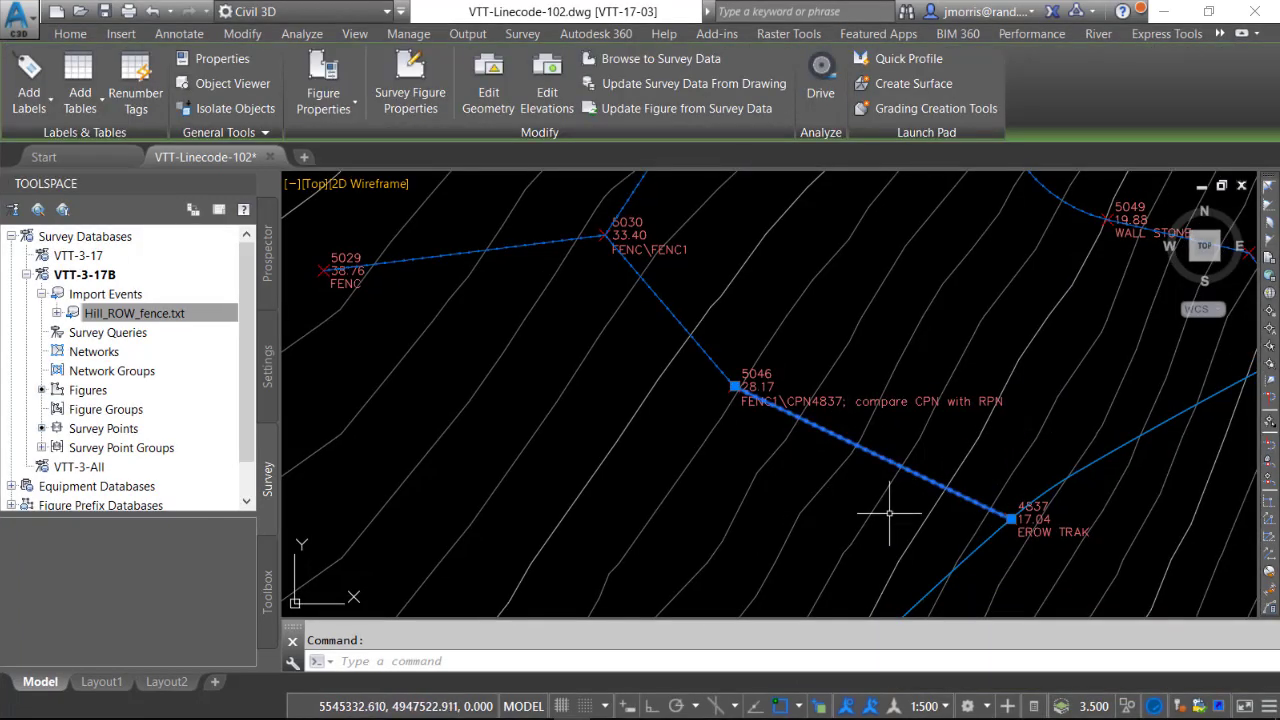
pyautogui.moveTo(1001, 449)
pyautogui.mouseDown(button='middle')
pyautogui.moveTo(861, 444)
pyautogui.moveTo(590, 467)
pyautogui.moveTo(454, 506)
pyautogui.mouseUp(button='middle')
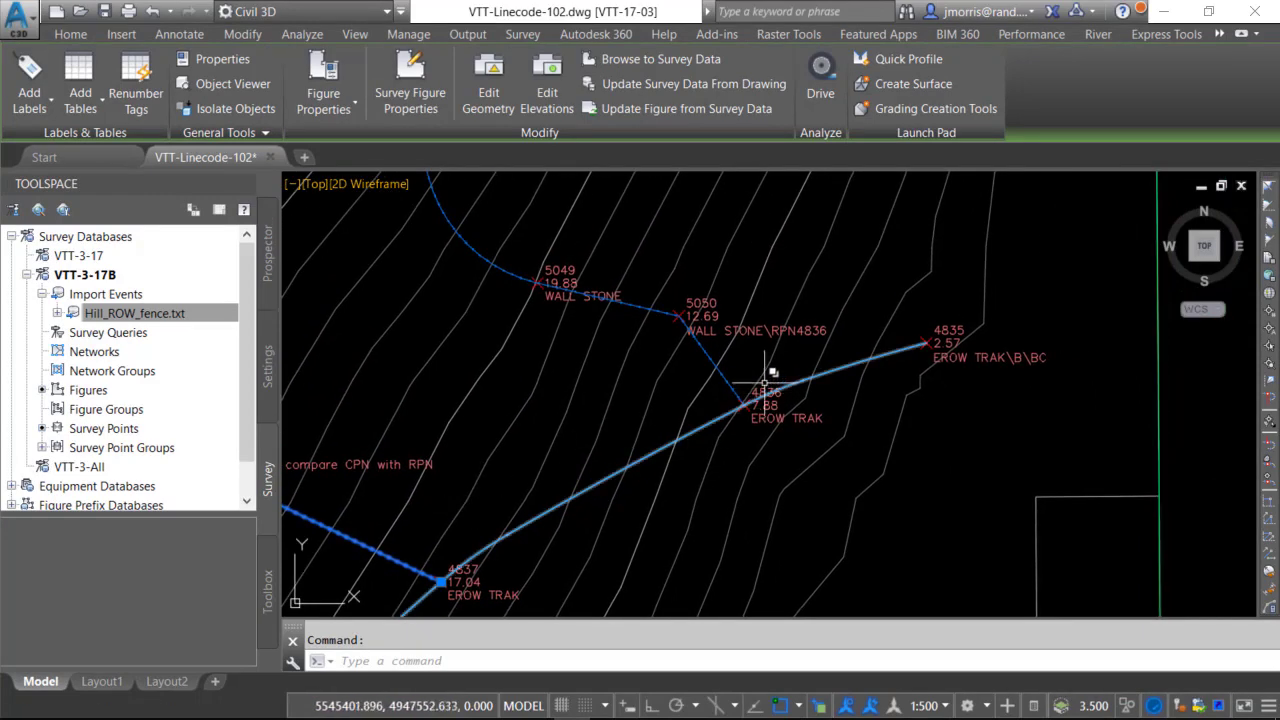
pyautogui.scroll(2, 763, 363)
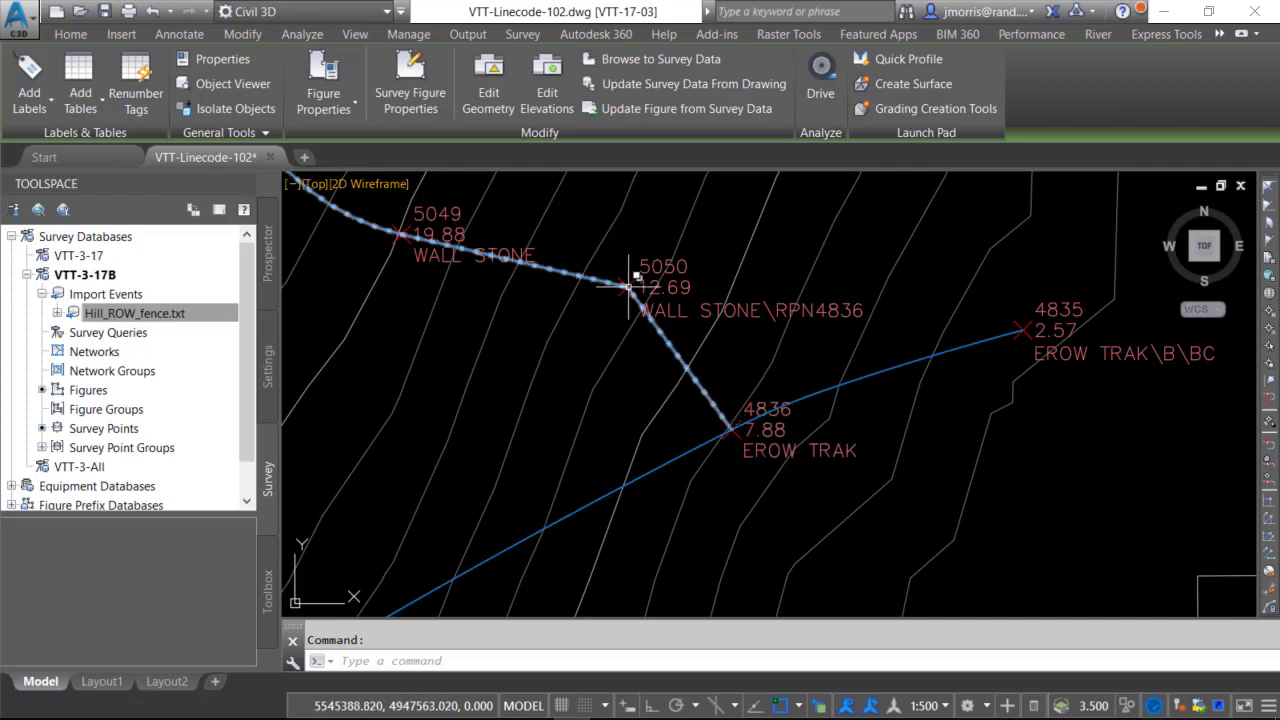
pyautogui.moveTo(627, 284)
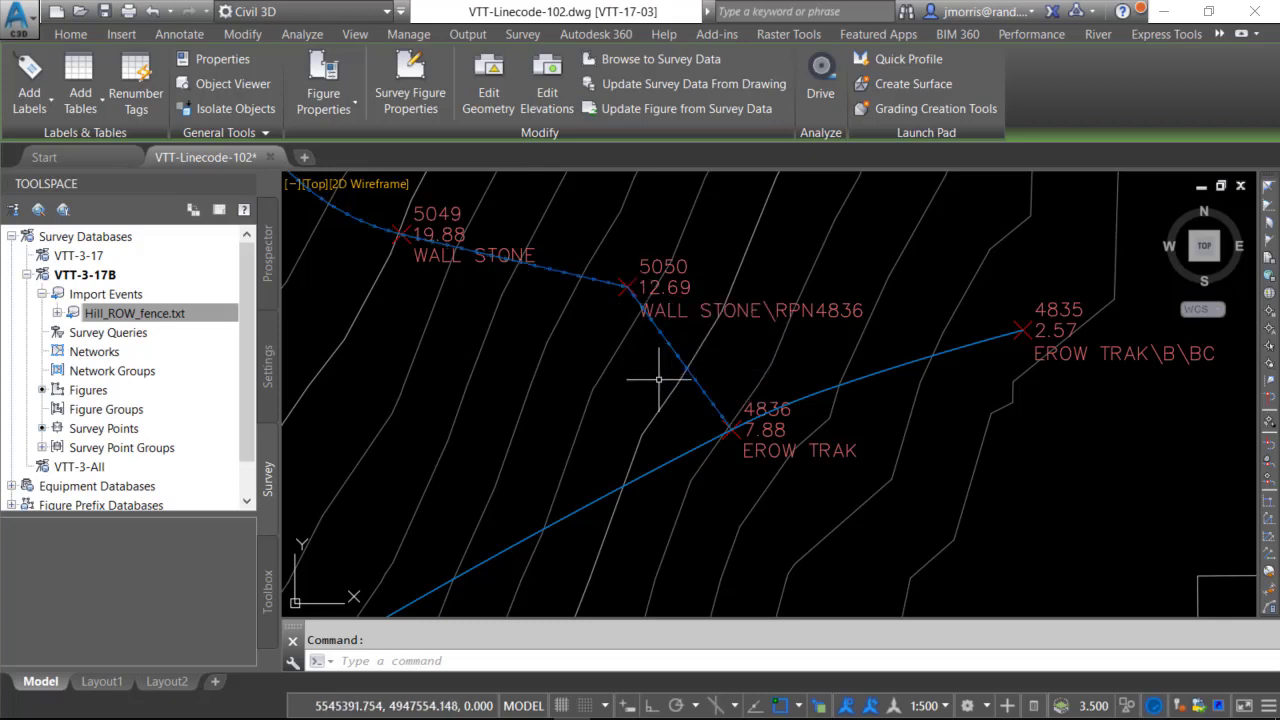
pyautogui.moveTo(659, 379)
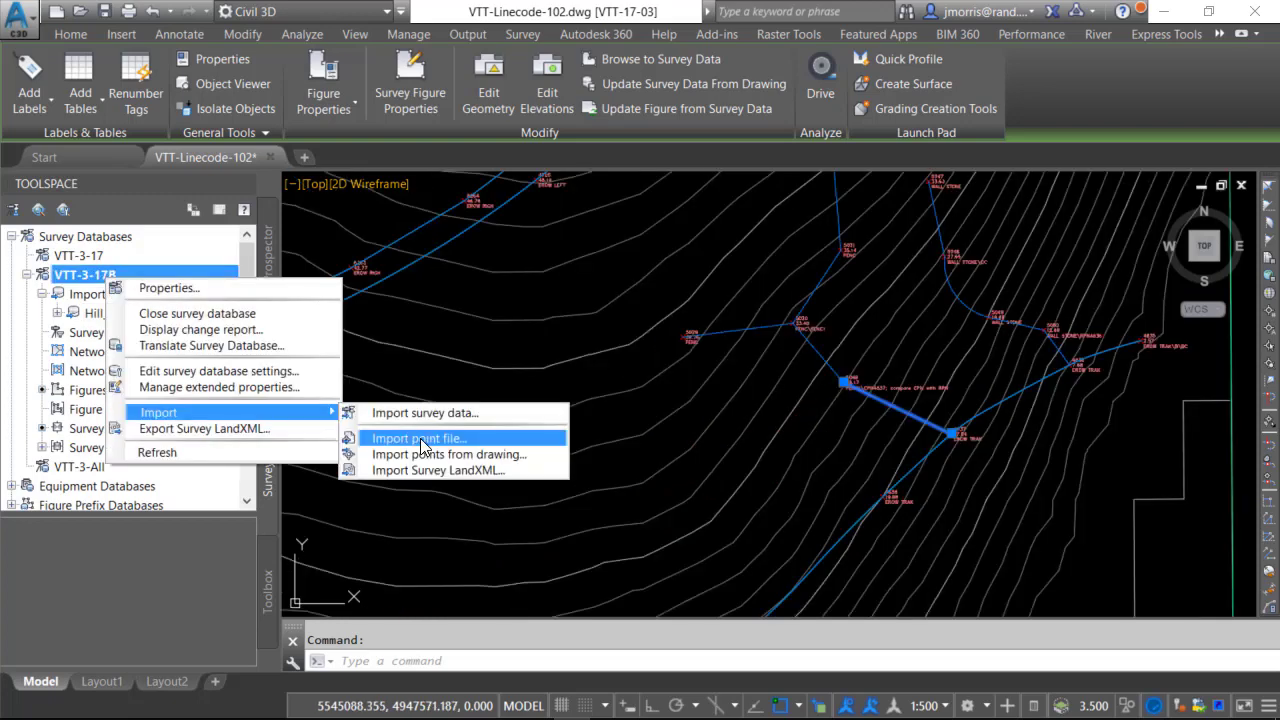
# Import Hill-Prop_B.txt as a point file into VTT-3-17B with the default settings
pyautogui.click(422, 443)
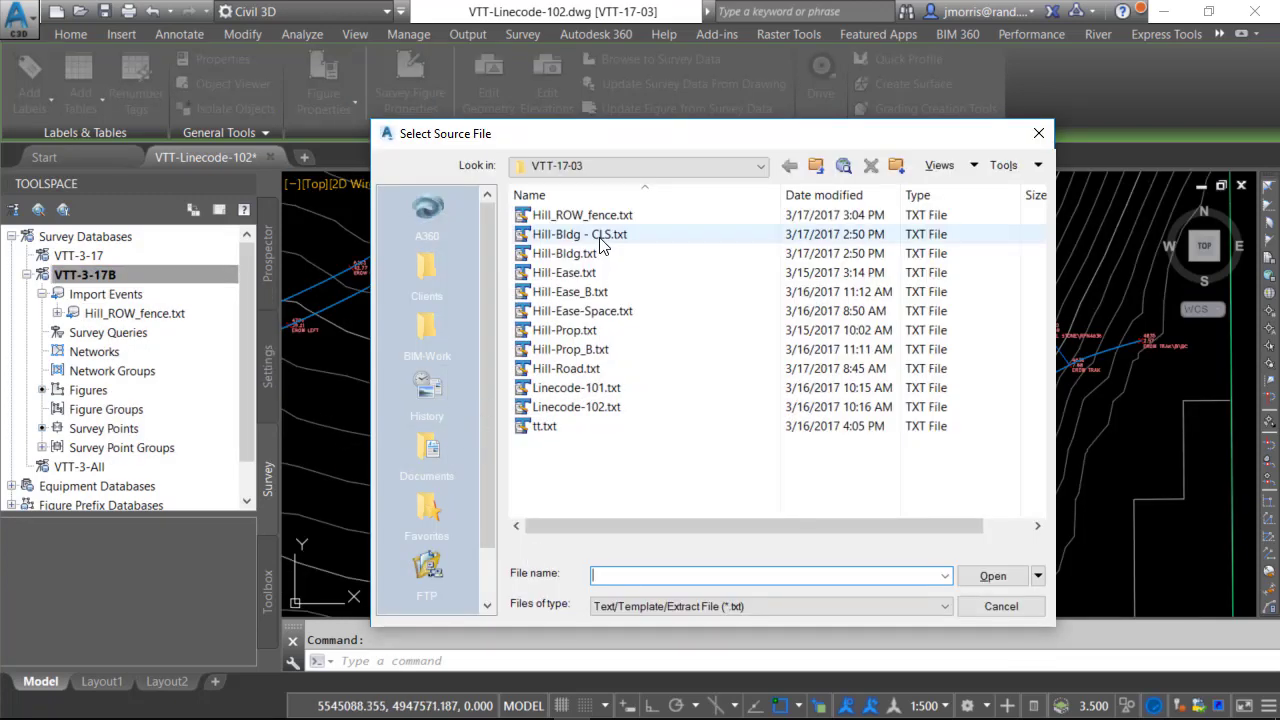
pyautogui.click(580, 349)
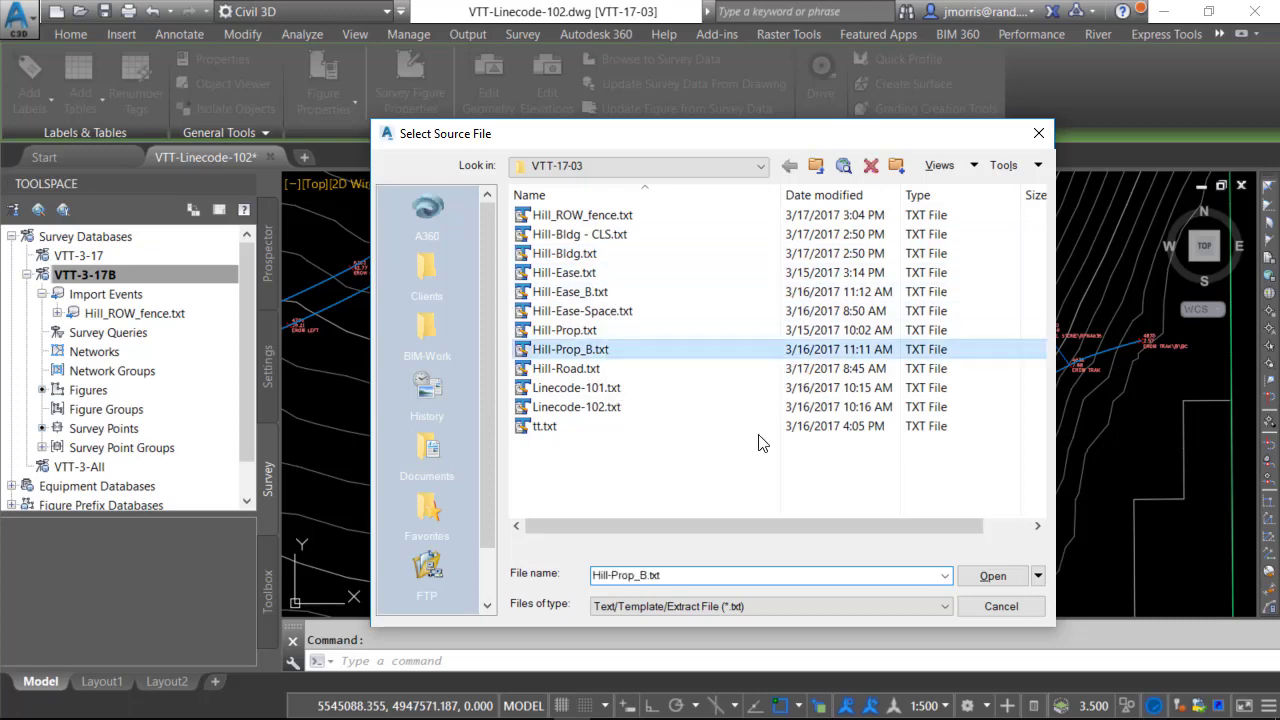
pyautogui.click(991, 577)
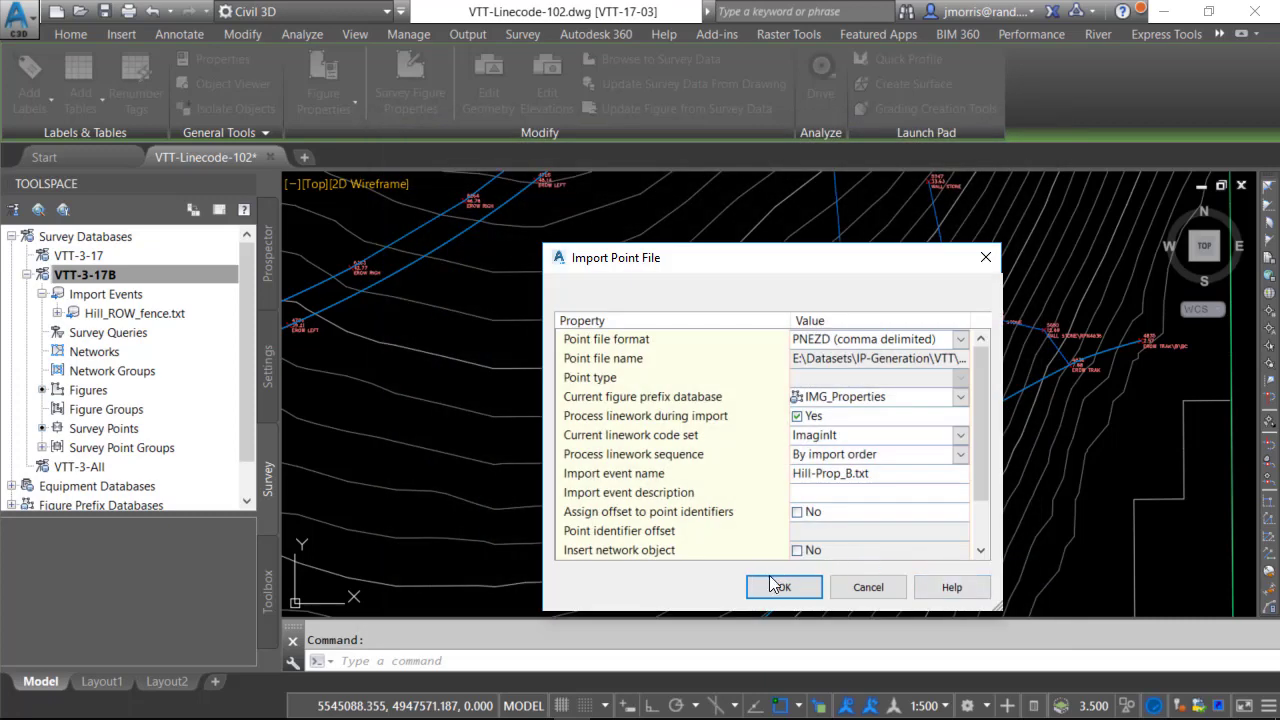
pyautogui.click(784, 590)
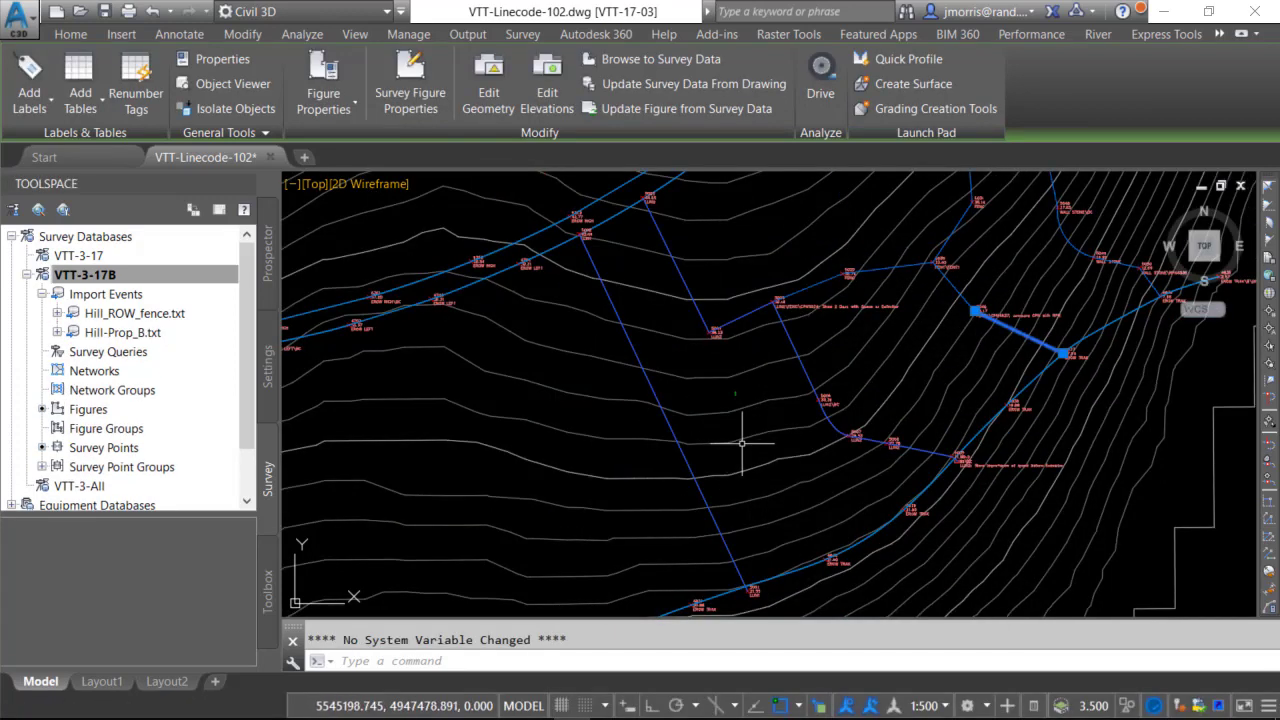
pyautogui.moveTo(743, 434)
pyautogui.mouseDown(button='middle')
pyautogui.moveTo(663, 404)
pyautogui.moveTo(594, 426)
pyautogui.mouseUp(button='middle')
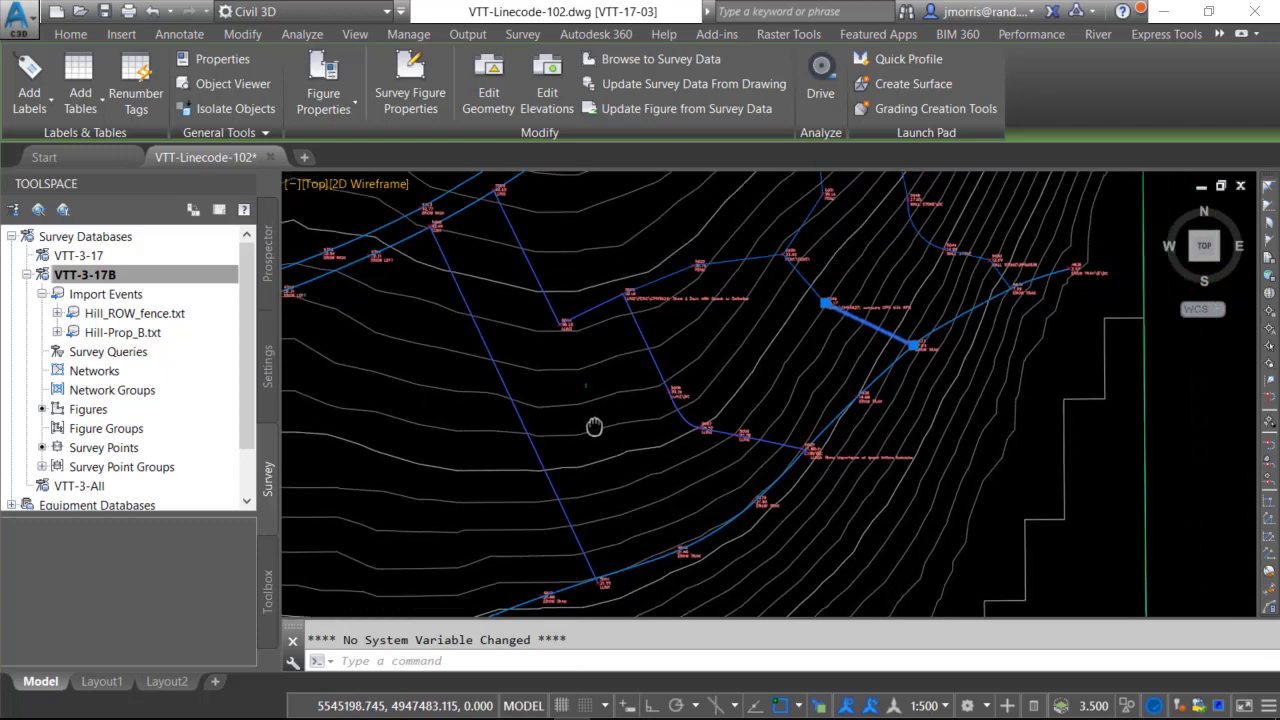
pyautogui.scroll(5, 606, 320)
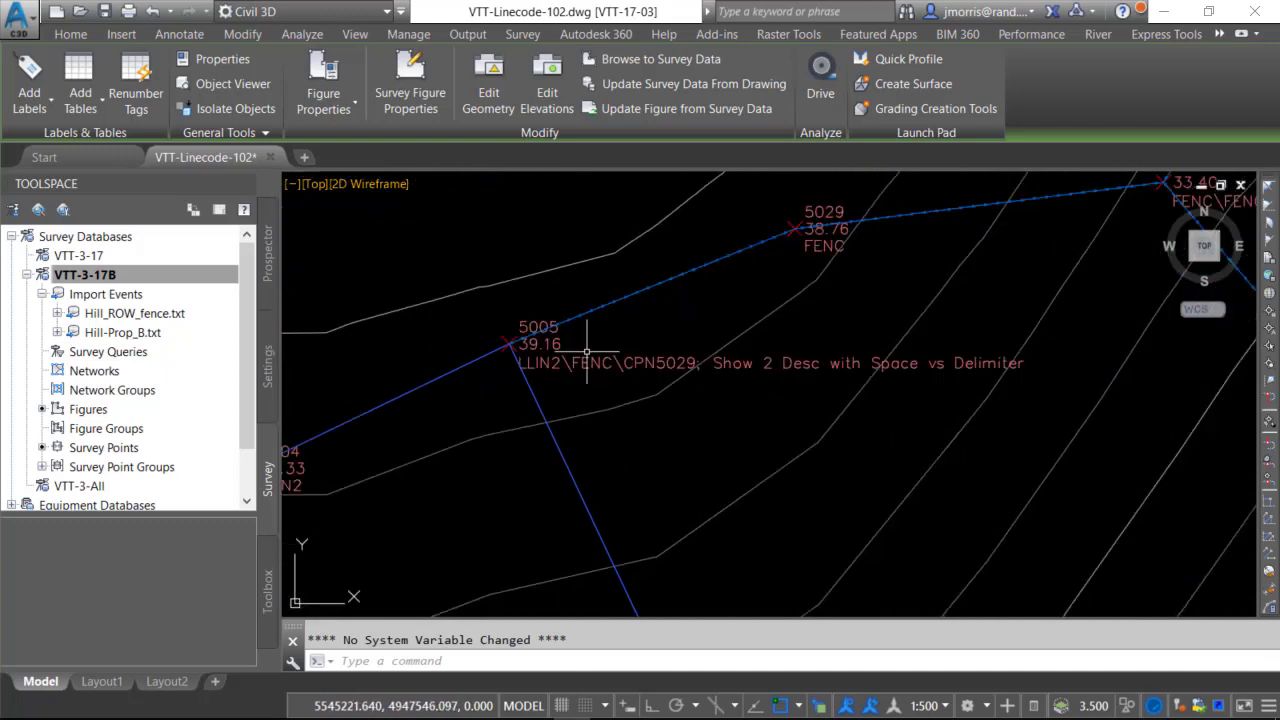
pyautogui.scroll(2, 540, 298)
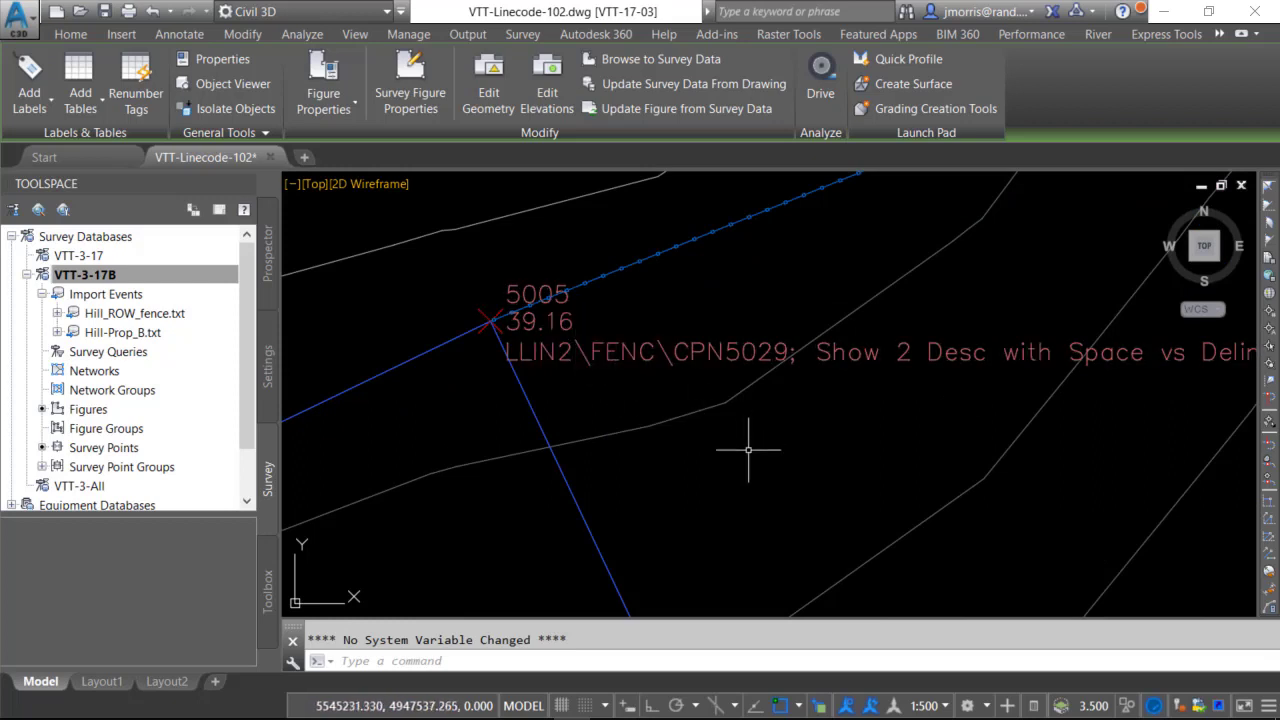
pyautogui.moveTo(748, 450); pyautogui.dragTo(651, 449, button='middle')
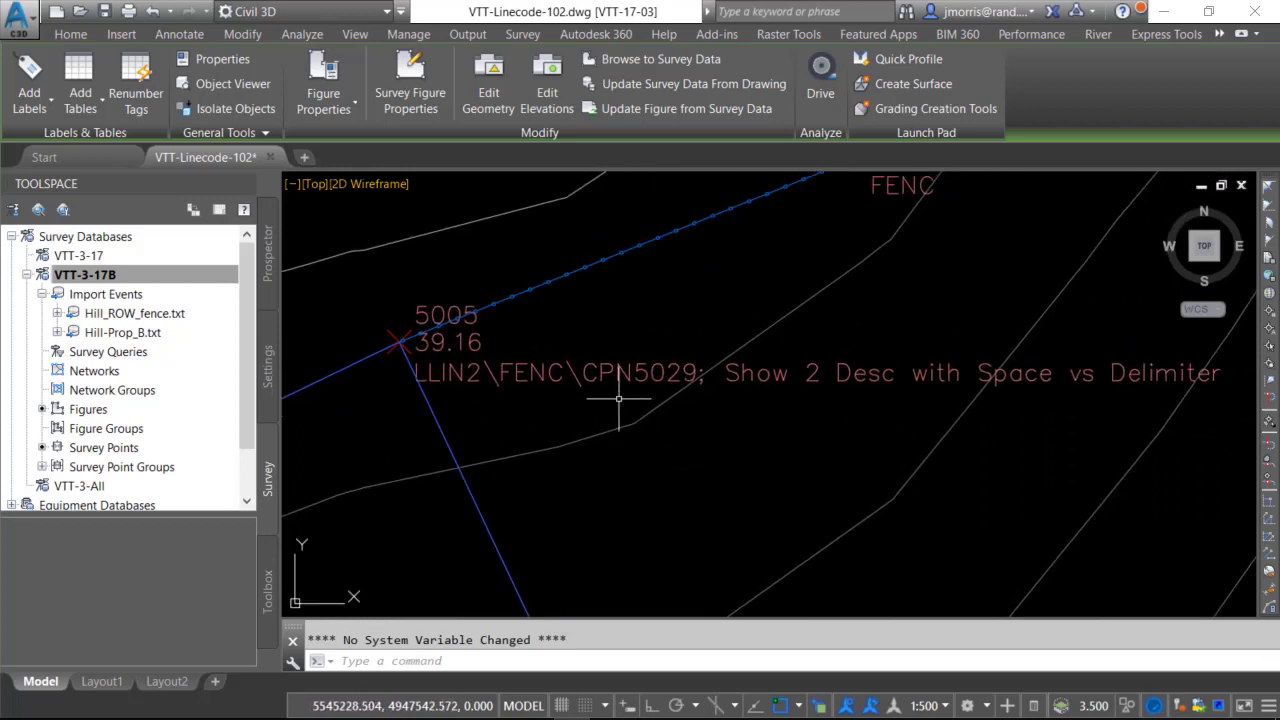
pyautogui.click(404, 341)
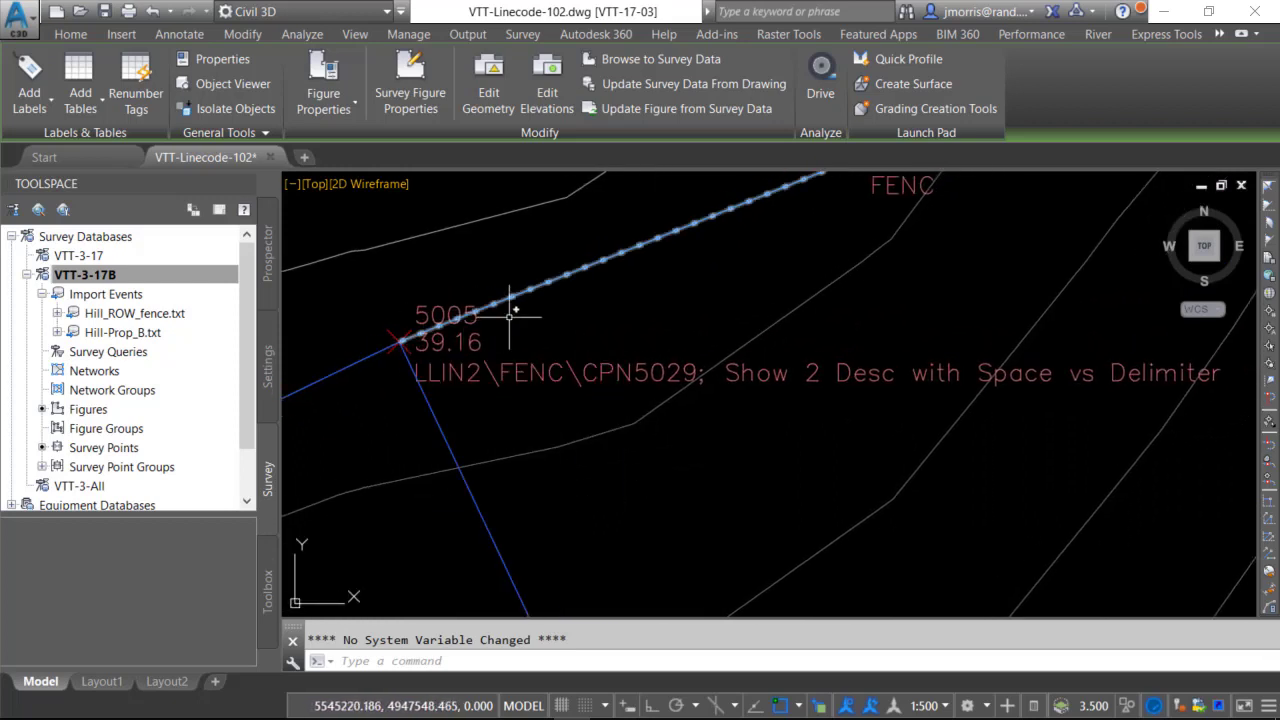
pyautogui.moveTo(771, 291); pyautogui.dragTo(766, 380, button='middle')
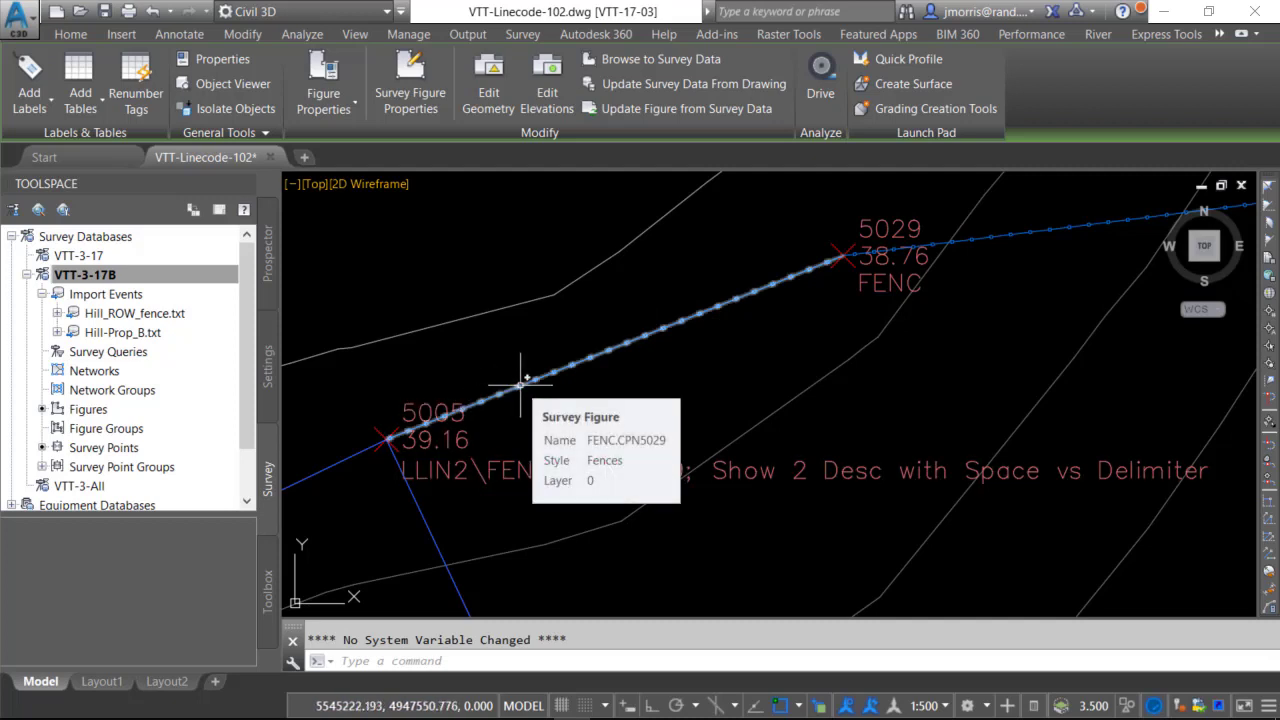
pyautogui.scroll(-4, 729, 320)
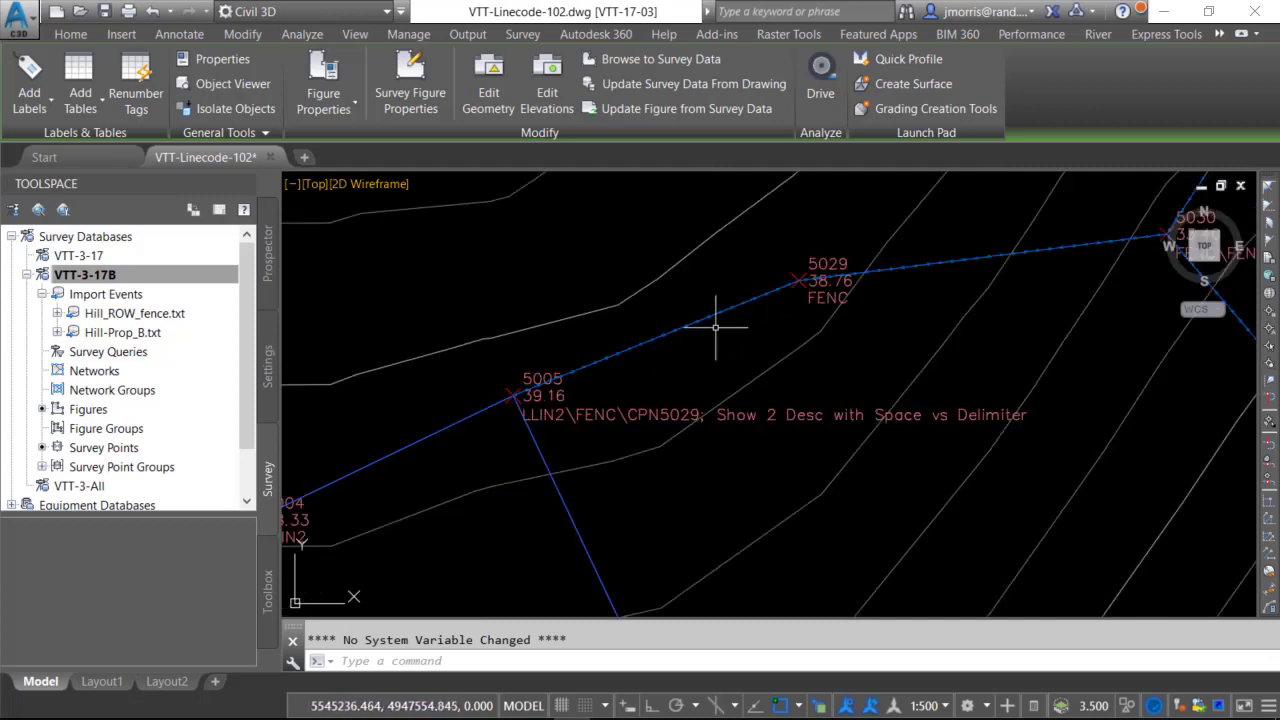
pyautogui.scroll(2, 608, 405)
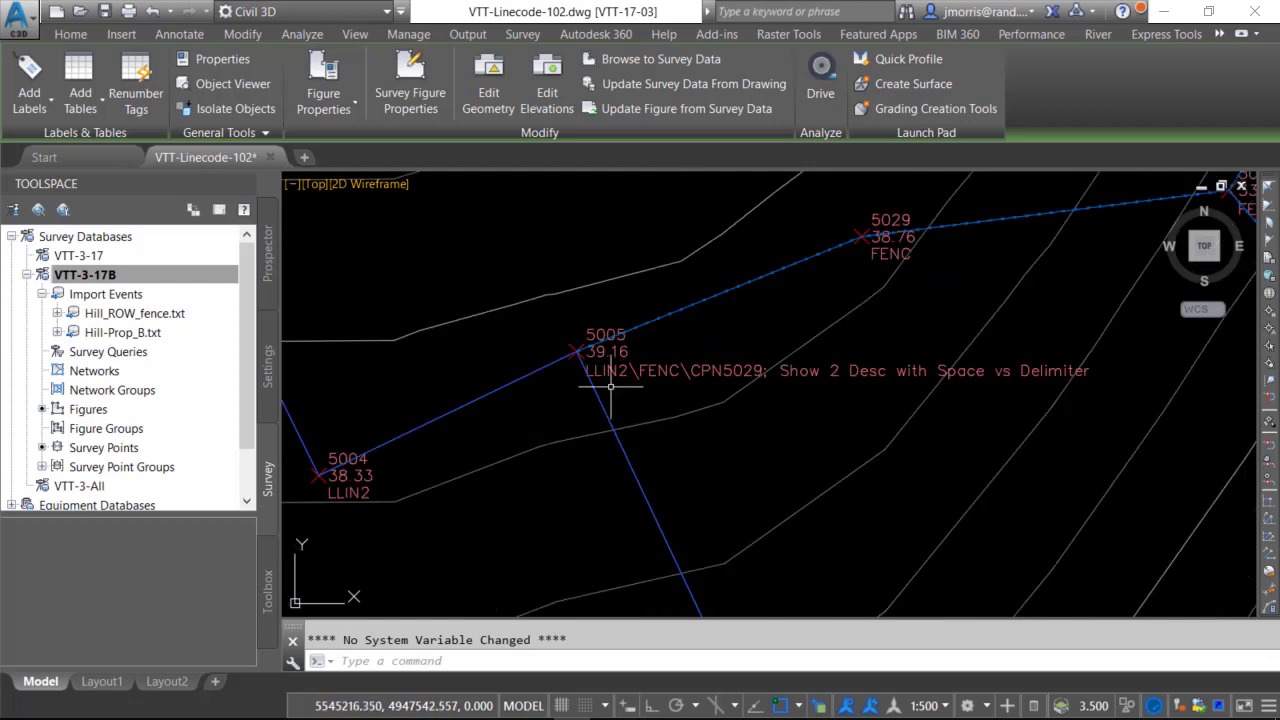
pyautogui.scroll(1, 608, 385)
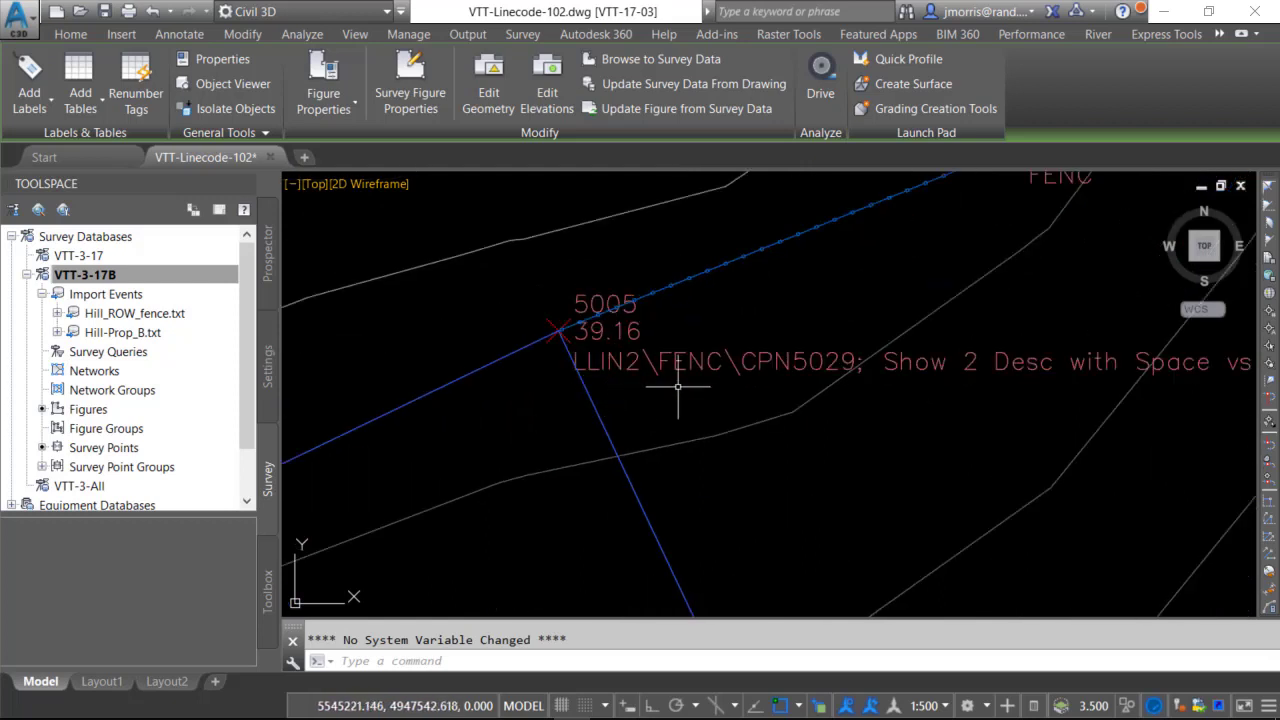
pyautogui.scroll(-3, 672, 390)
pyautogui.moveTo(651, 400)
pyautogui.mouseDown(button='middle')
pyautogui.moveTo(503, 337)
pyautogui.moveTo(700, 560)
pyautogui.mouseUp(button='middle')
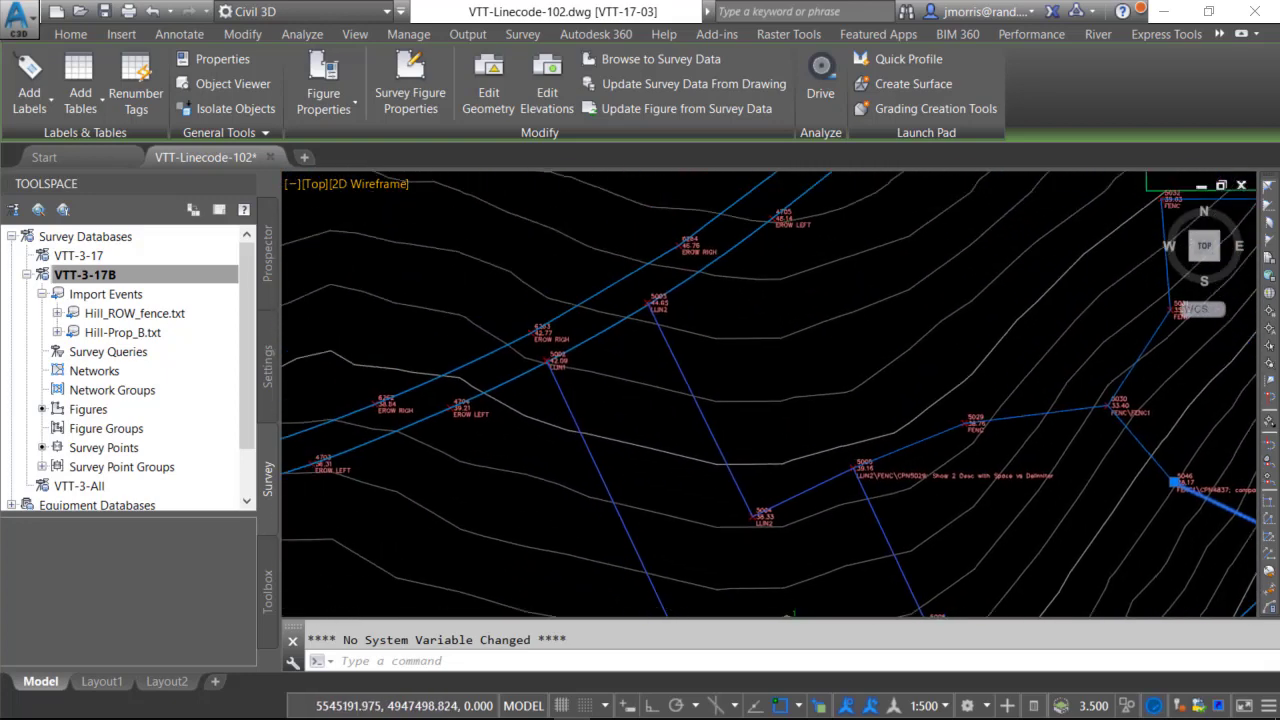
pyautogui.moveTo(560, 400)
pyautogui.mouseDown(button='middle')
pyautogui.moveTo(680, 400)
pyautogui.moveTo(1050, 350)
pyautogui.mouseUp(button='middle')
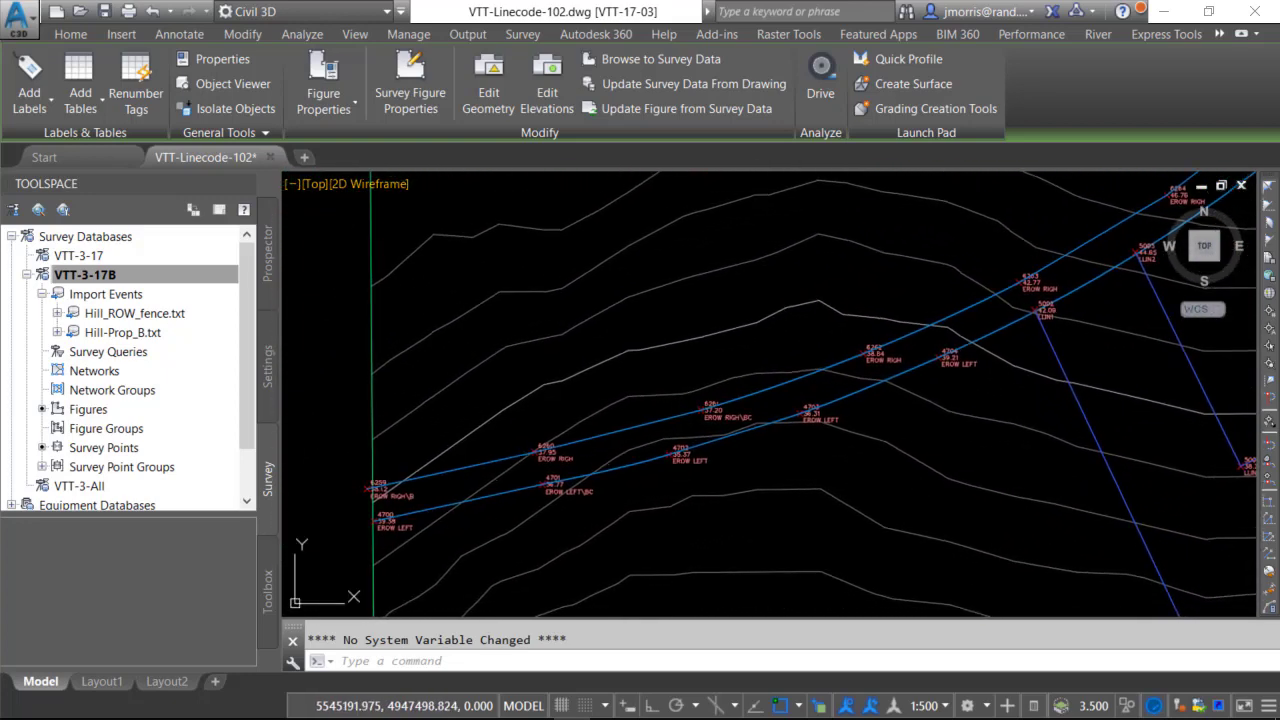
pyautogui.click(108, 276)
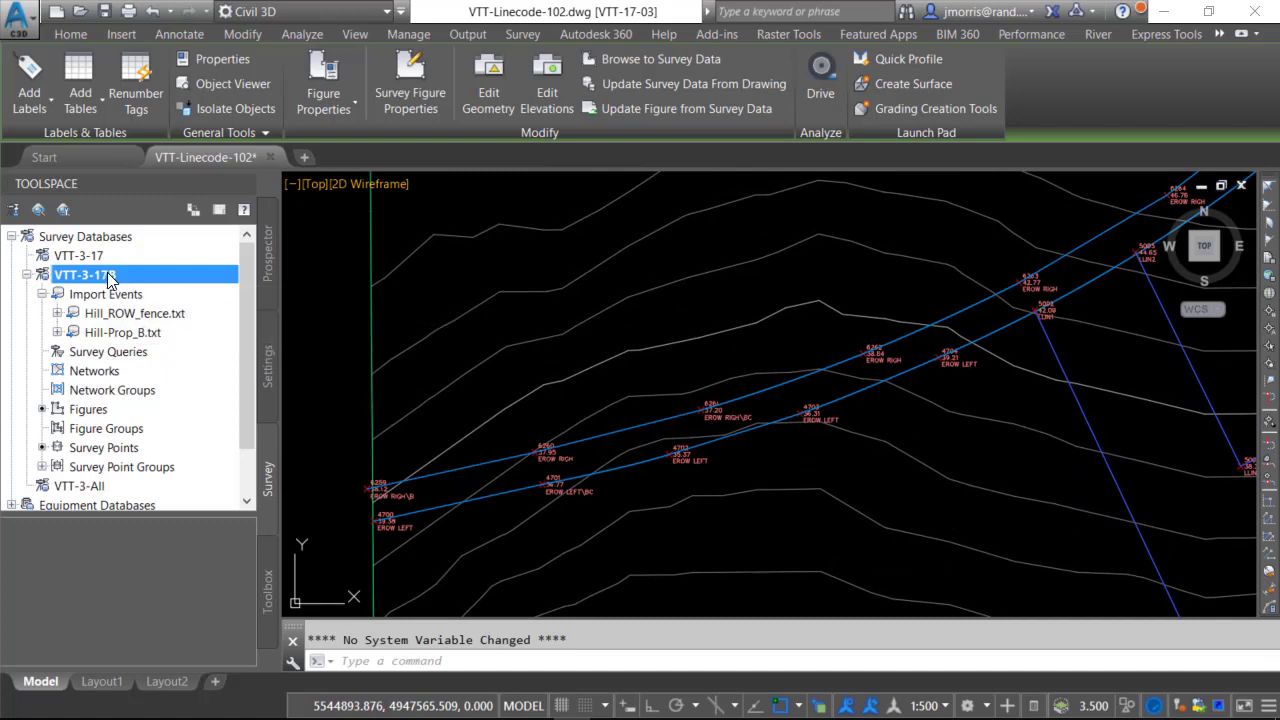
# Import Hill-Road.txt through VTT-3-17B's Import point file command with the default settings
pyautogui.rightClick(110, 280)
pyautogui.moveTo(230, 414)
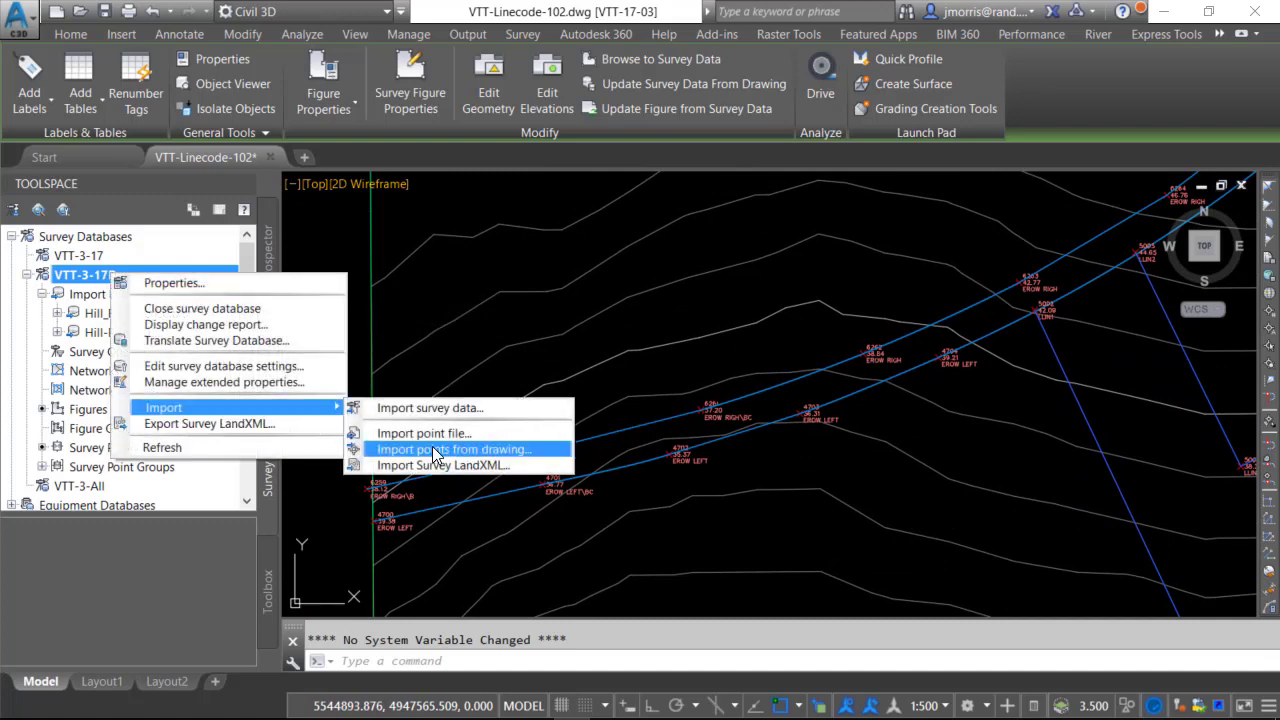
pyautogui.click(440, 433)
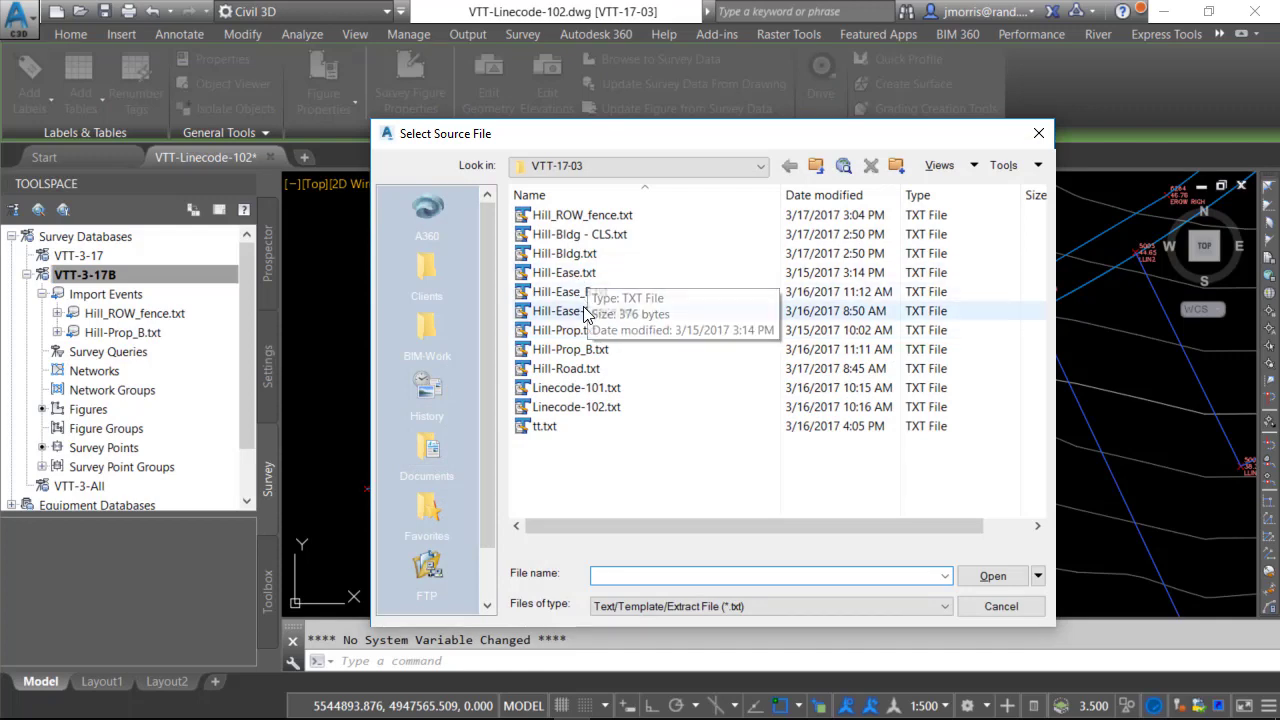
pyautogui.click(585, 370)
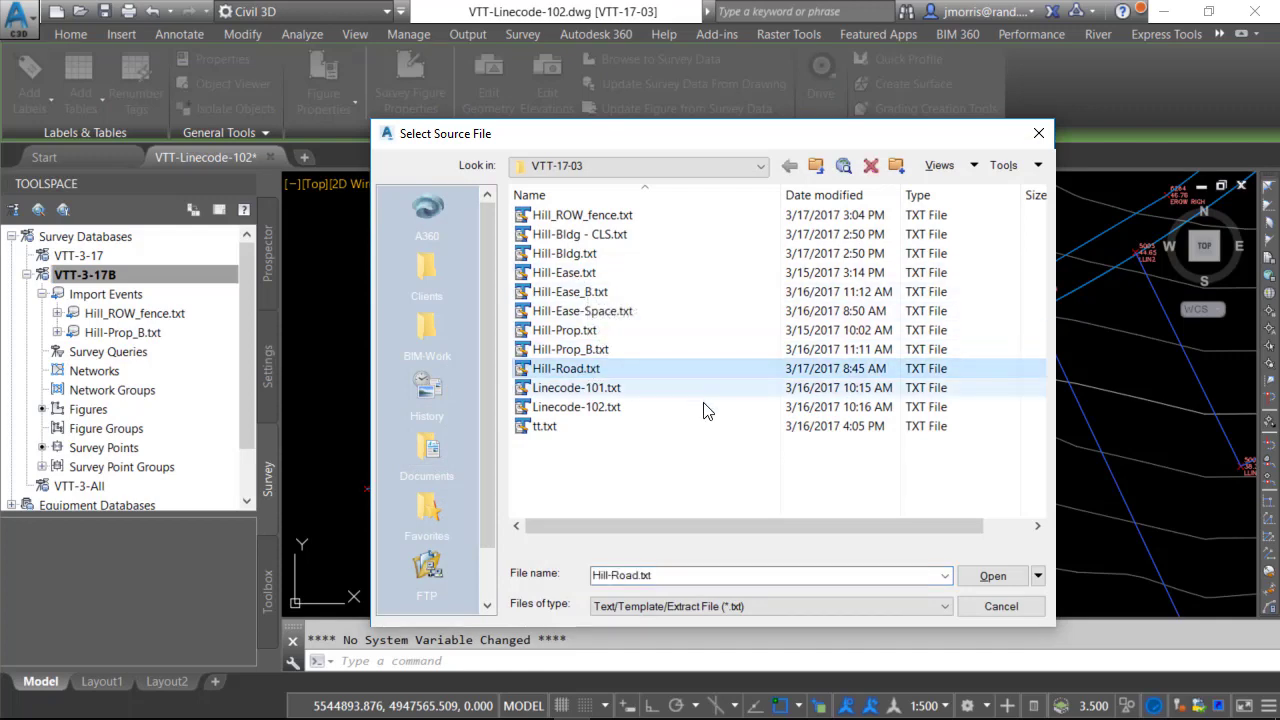
pyautogui.click(991, 575)
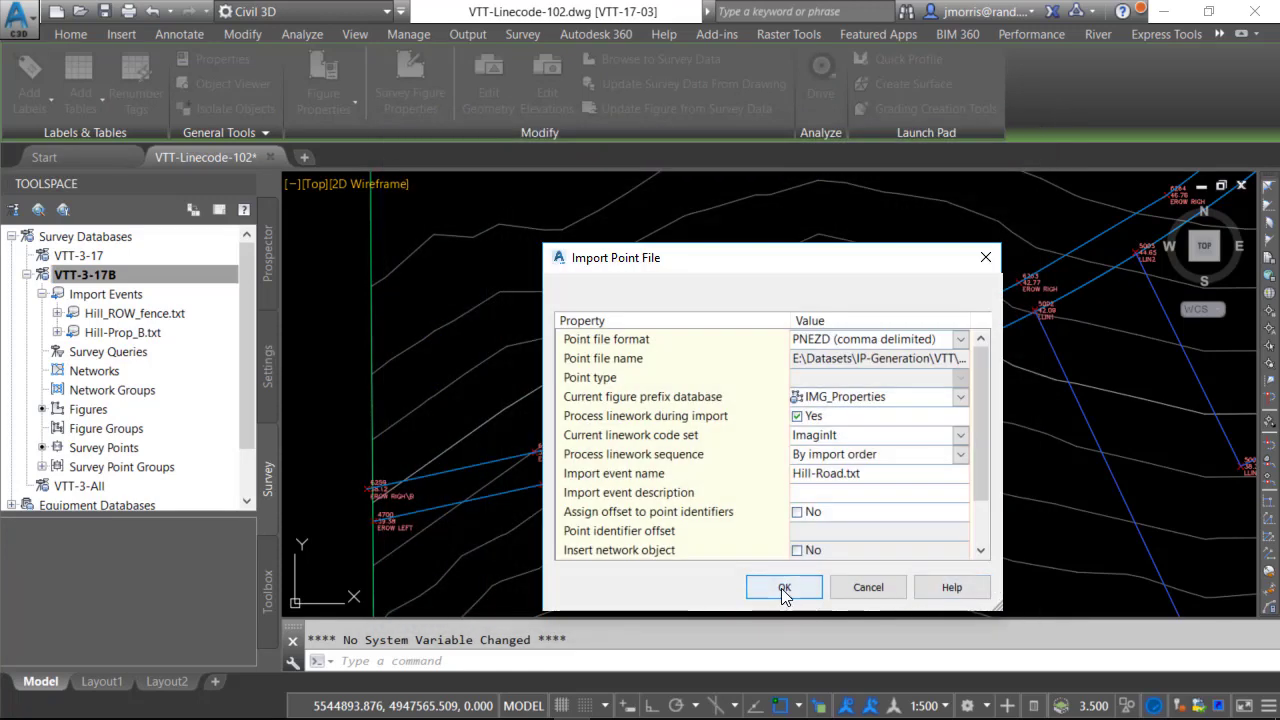
pyautogui.click(782, 588)
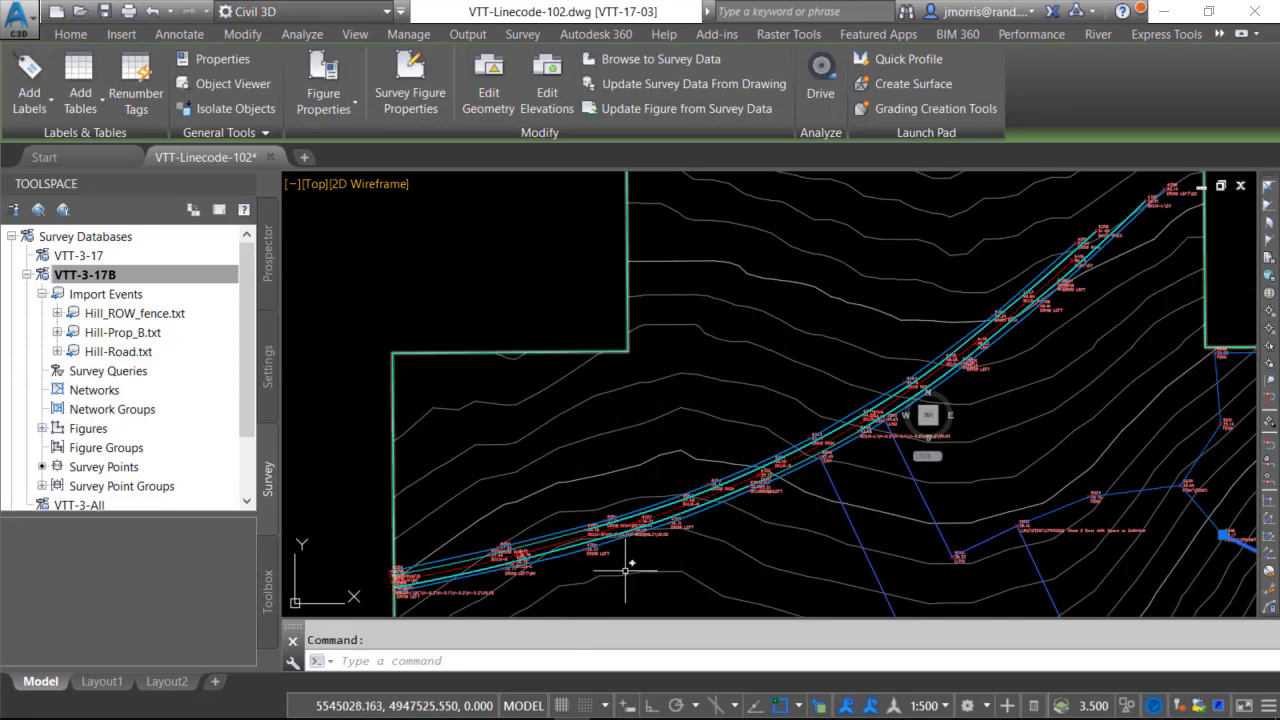
# Expand Figures and BCLN-L in the Survey tree, then pick point 6200's label to move it
pyautogui.scroll(3, 830, 448)
pyautogui.moveTo(808, 450); pyautogui.dragTo(841, 446, button='middle')
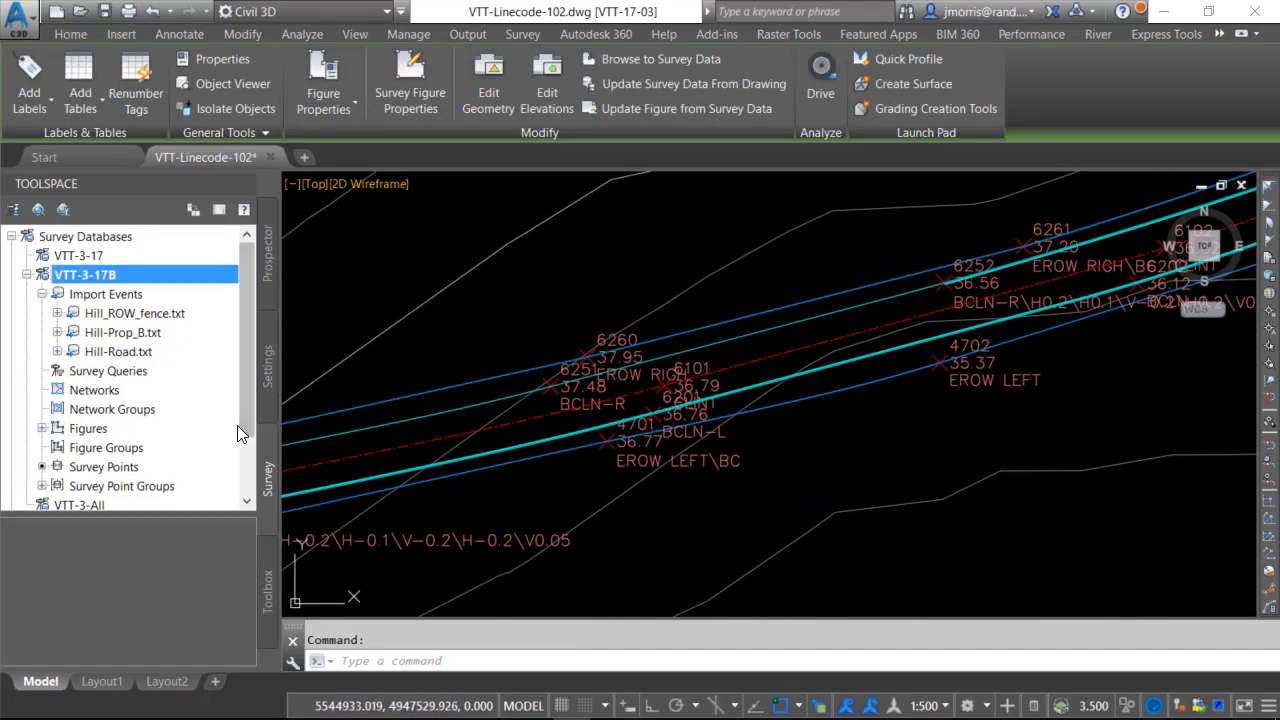
pyautogui.scroll(-1, 241, 454)
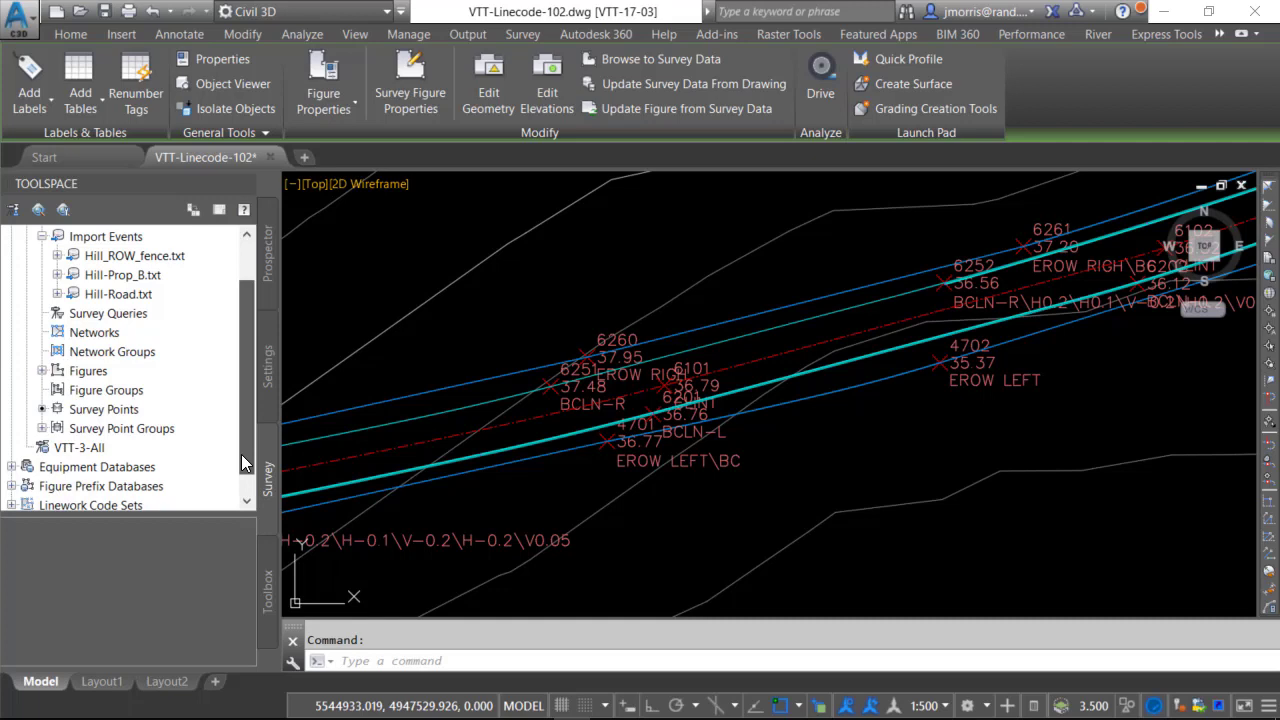
pyautogui.click(42, 371)
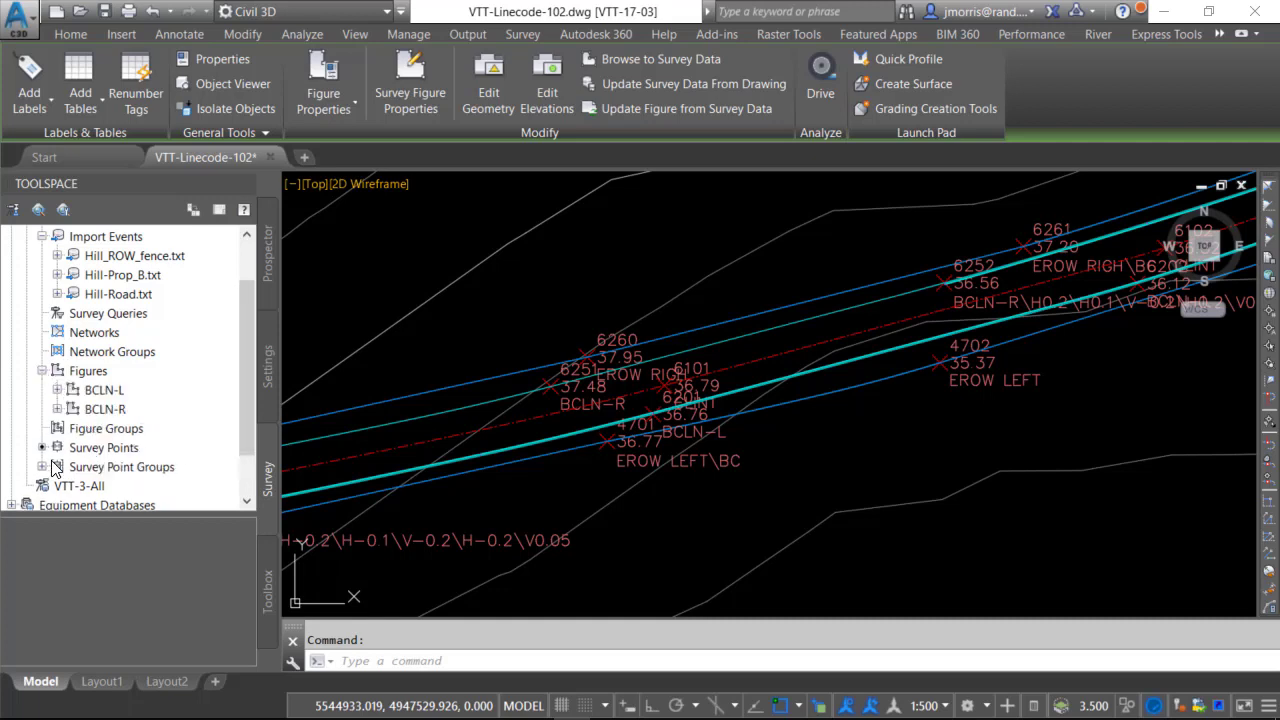
pyautogui.click(58, 390)
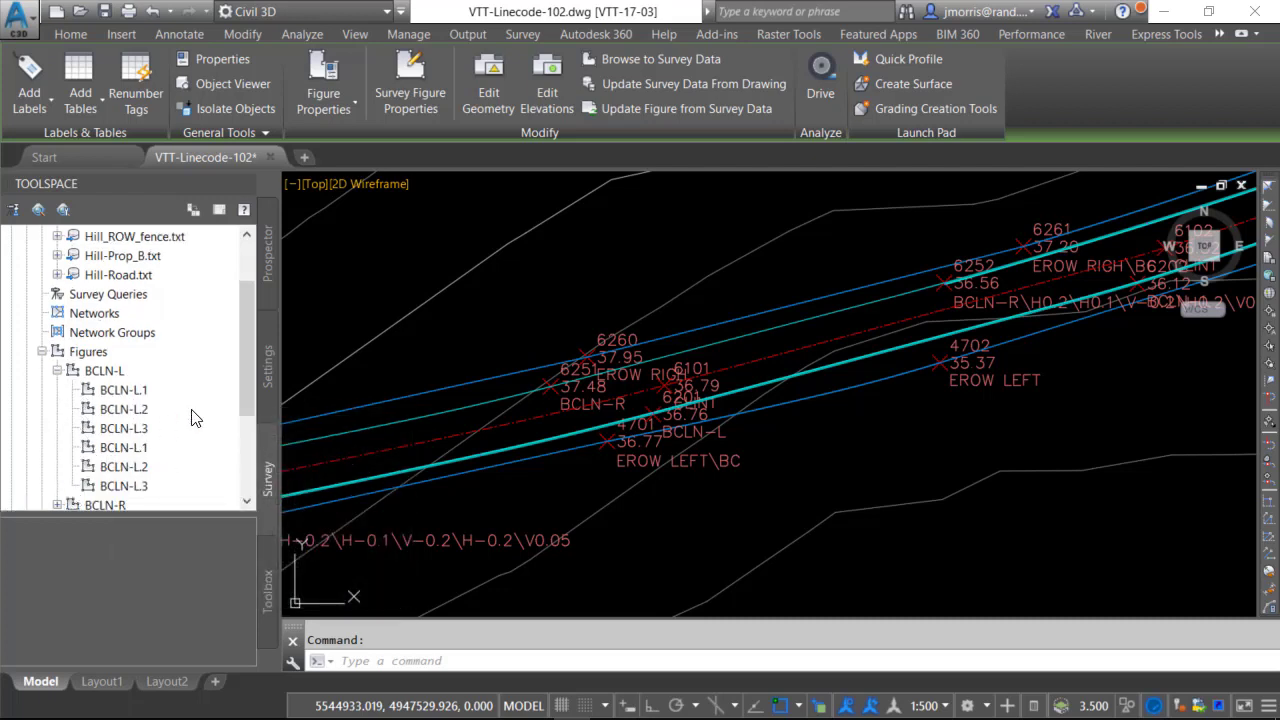
pyautogui.moveTo(242, 397); pyautogui.dragTo(139, 446)
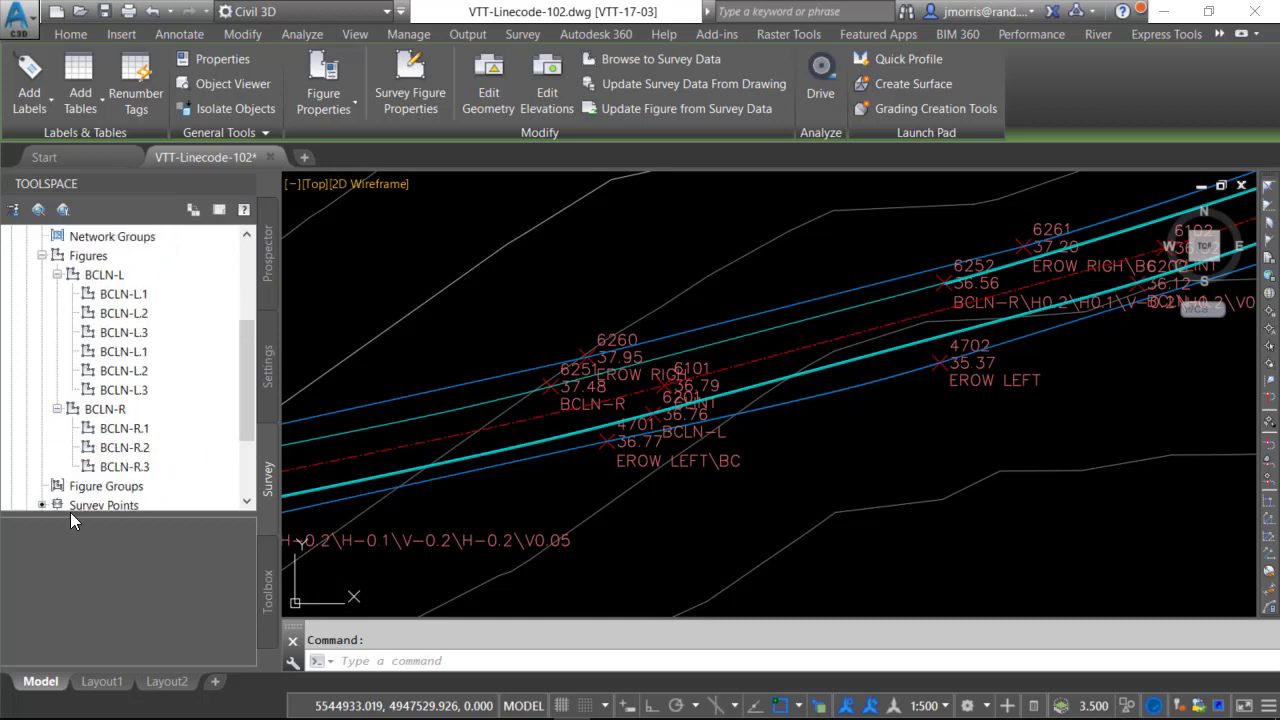
pyautogui.click(509, 510)
pyautogui.scroll(5, 520, 505)
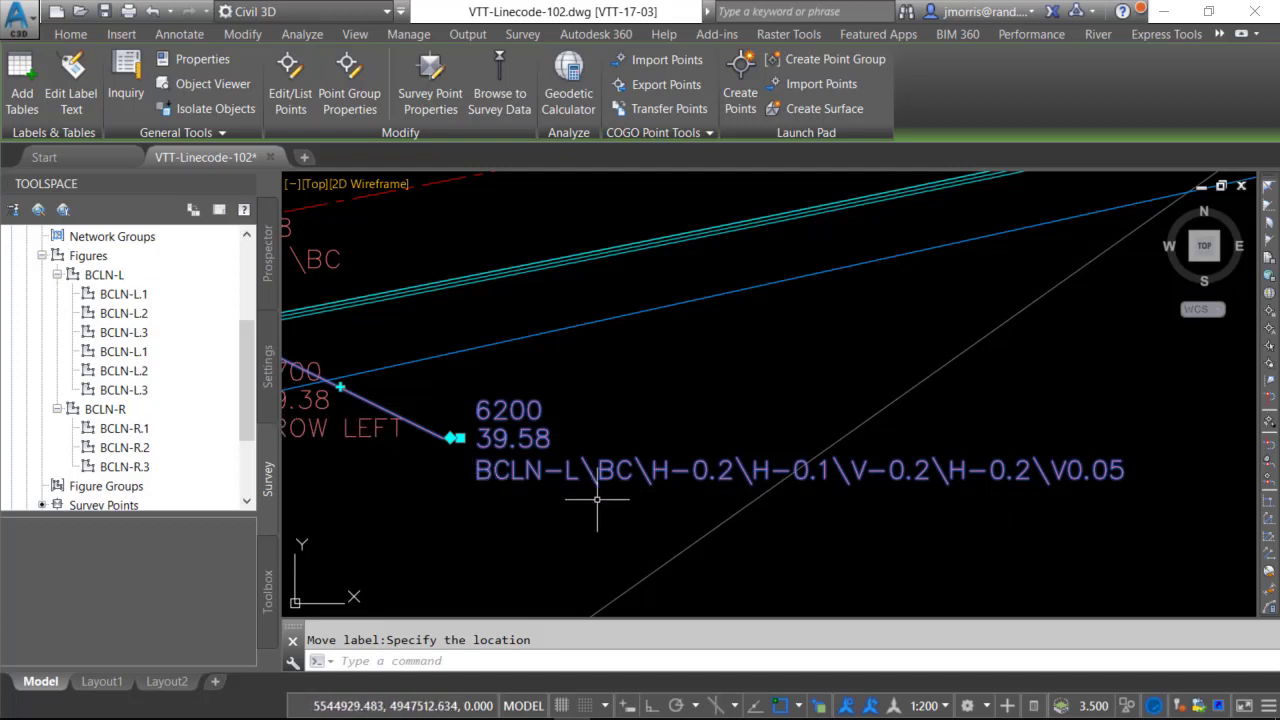
# Highlight figure BCLN-L.2 and read along point 6200's long linecode label
pyautogui.moveTo(567, 425); pyautogui.dragTo(729, 437, button='middle')
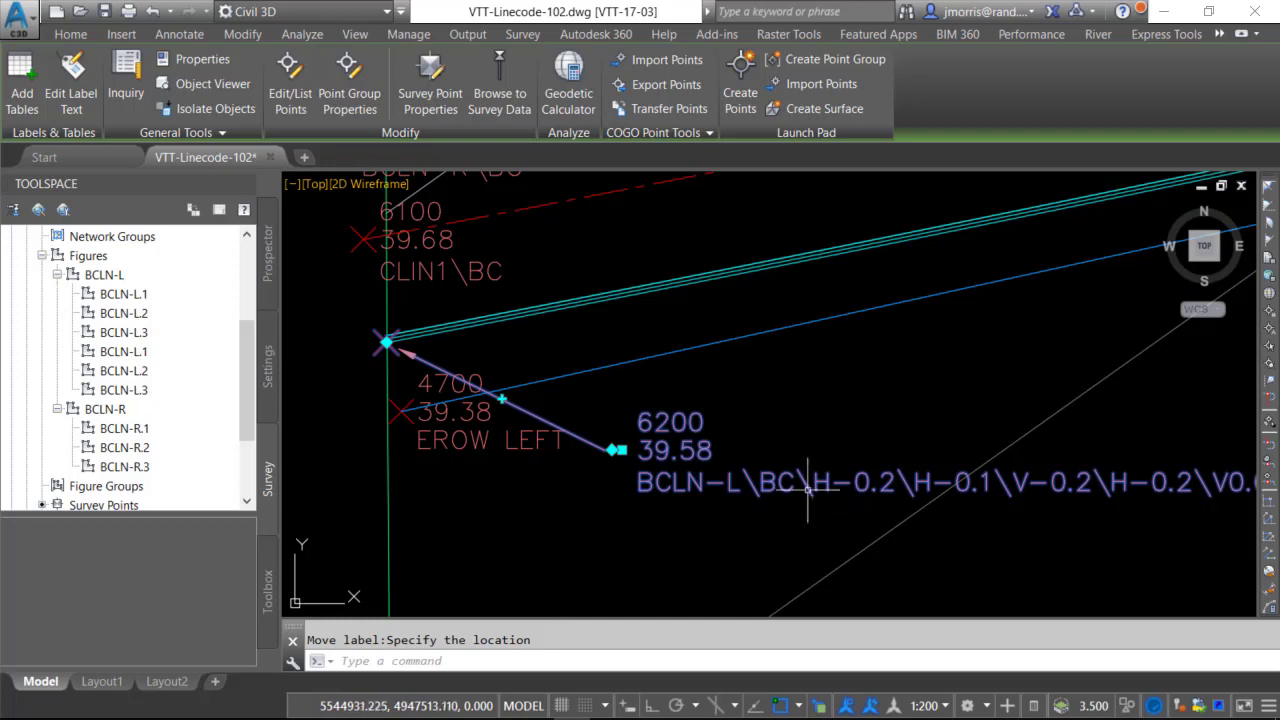
pyautogui.scroll(3, 412, 343)
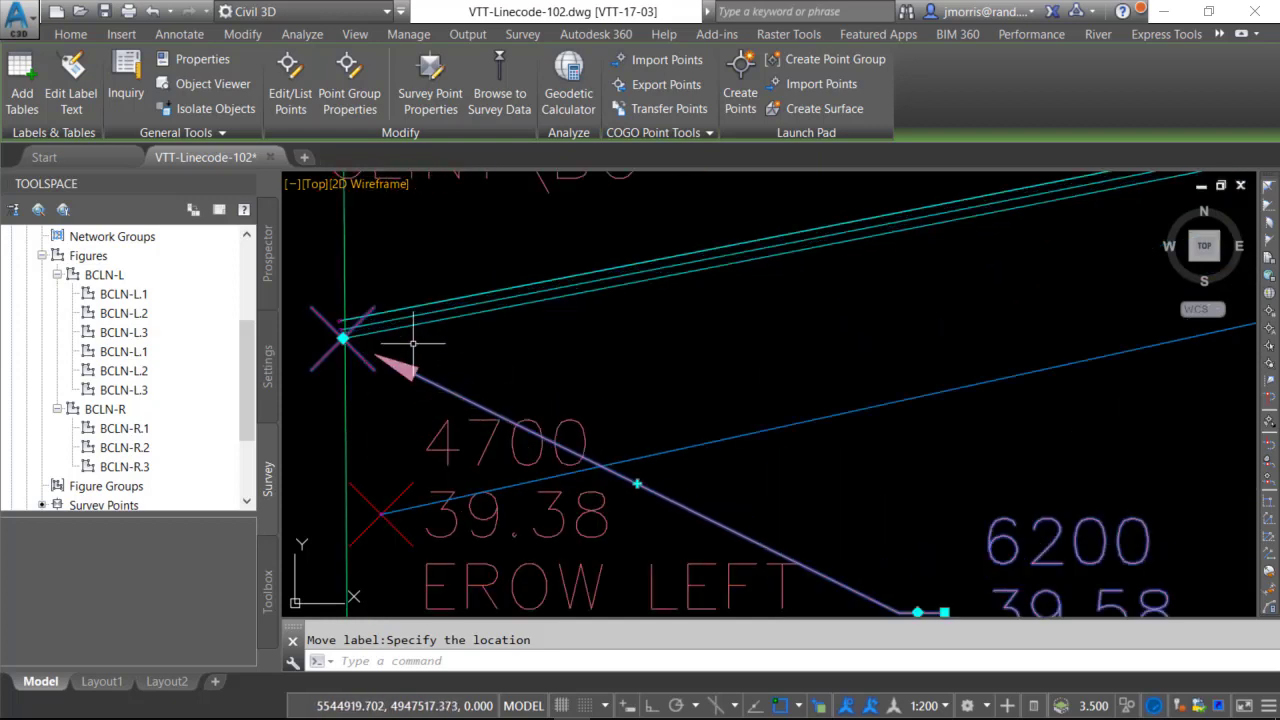
pyautogui.click(110, 313)
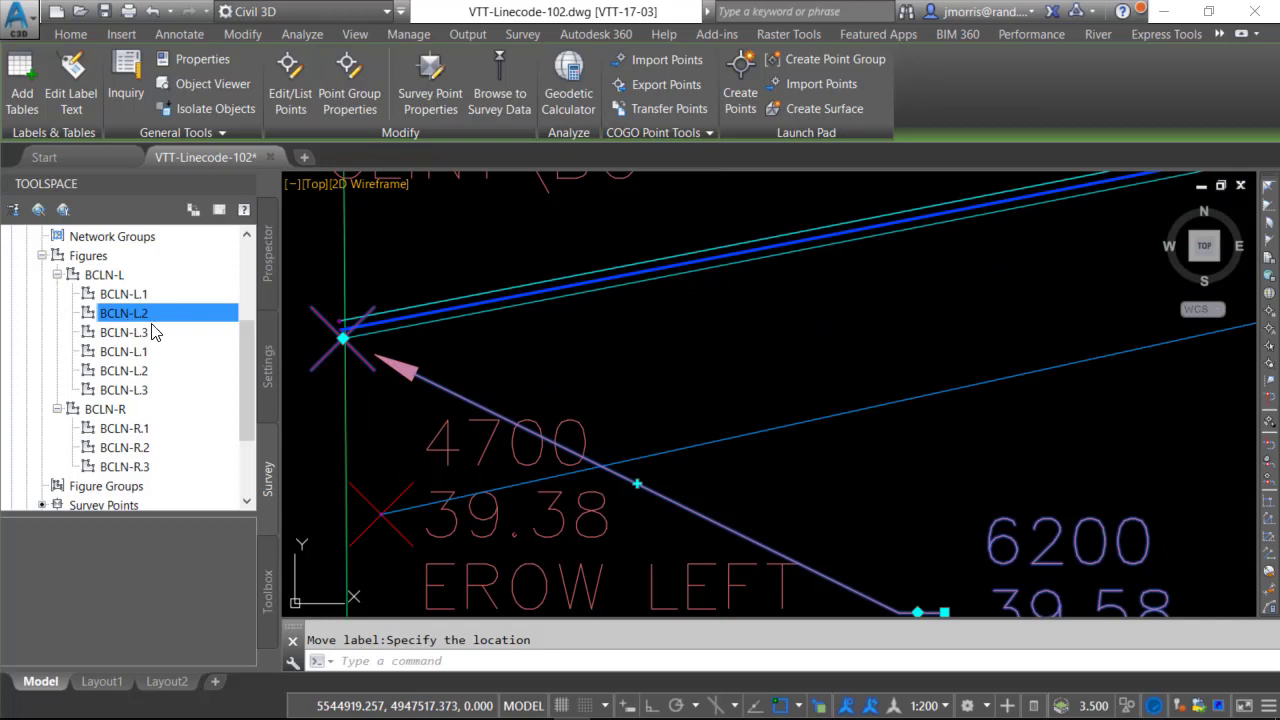
pyautogui.moveTo(840, 534)
pyautogui.mouseDown(button='middle')
pyautogui.moveTo(799, 474)
pyautogui.moveTo(766, 457)
pyautogui.mouseUp(button='middle')
pyautogui.scroll(-2, 775, 455)
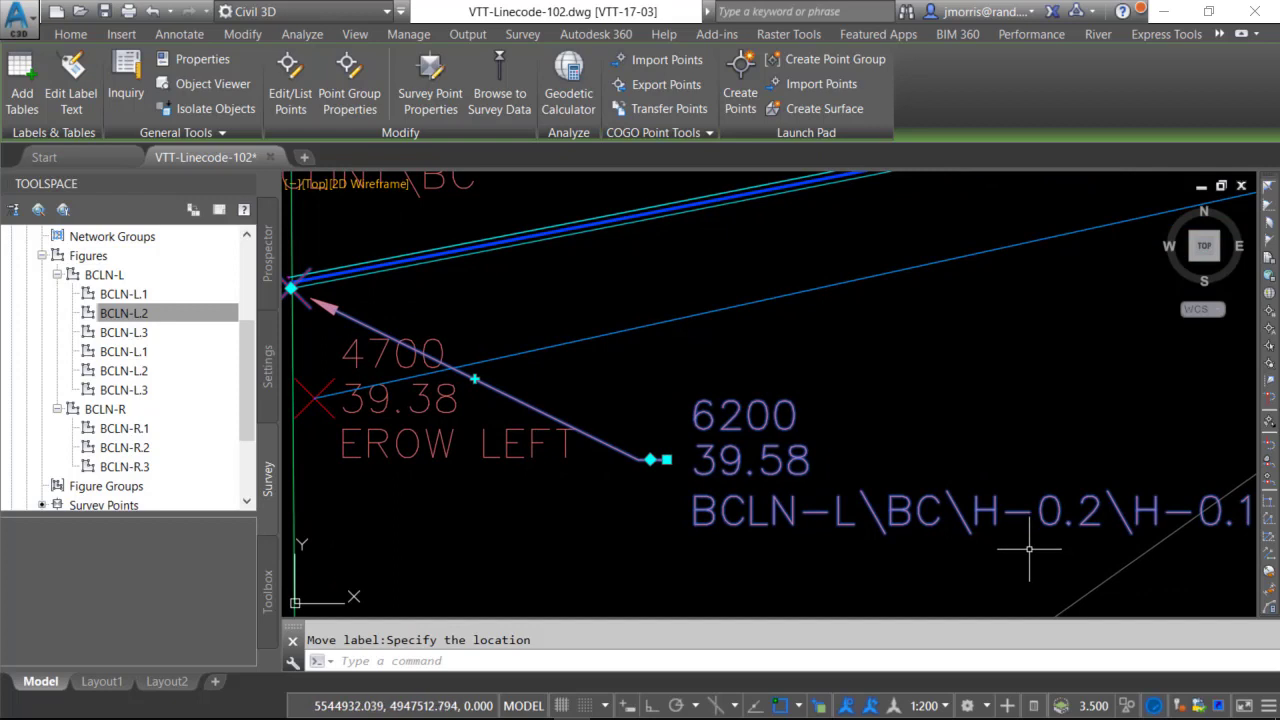
pyautogui.moveTo(1032, 549); pyautogui.dragTo(783, 523, button='middle')
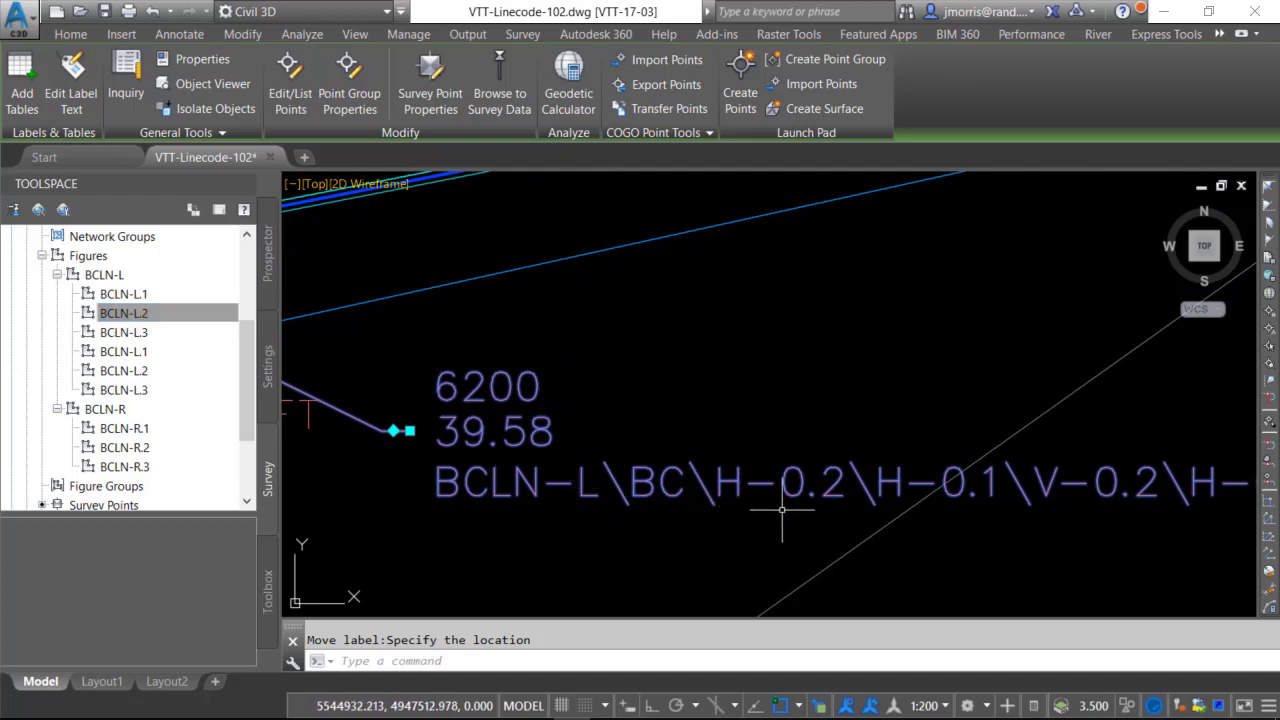
pyautogui.moveTo(1074, 509); pyautogui.dragTo(948, 512, button='middle')
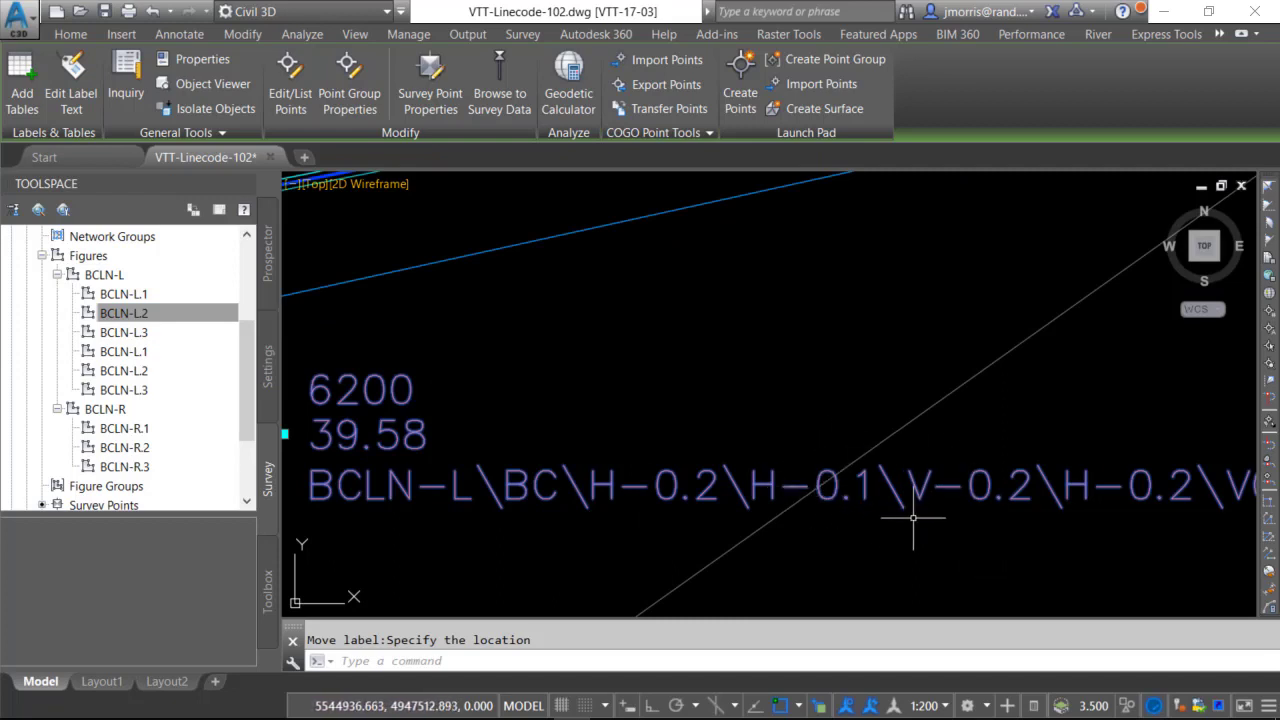
pyautogui.moveTo(808, 511); pyautogui.dragTo(700, 523, button='middle')
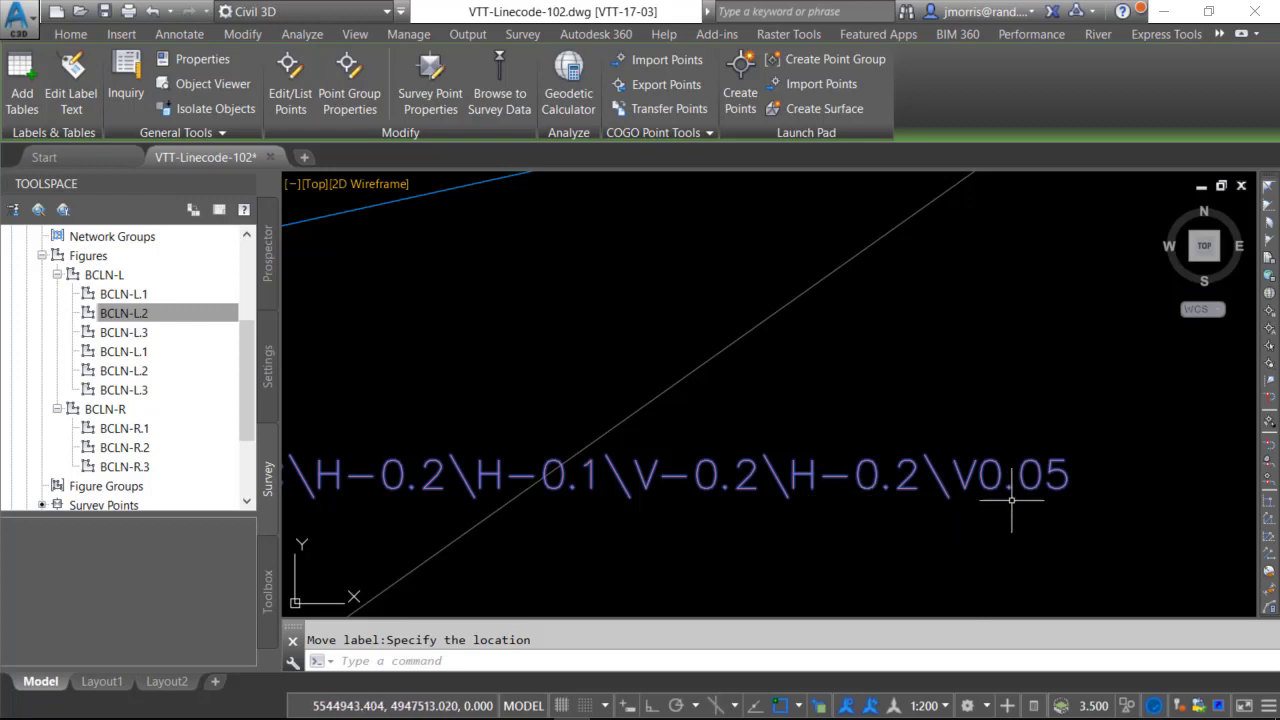
pyautogui.scroll(-4, 1010, 501)
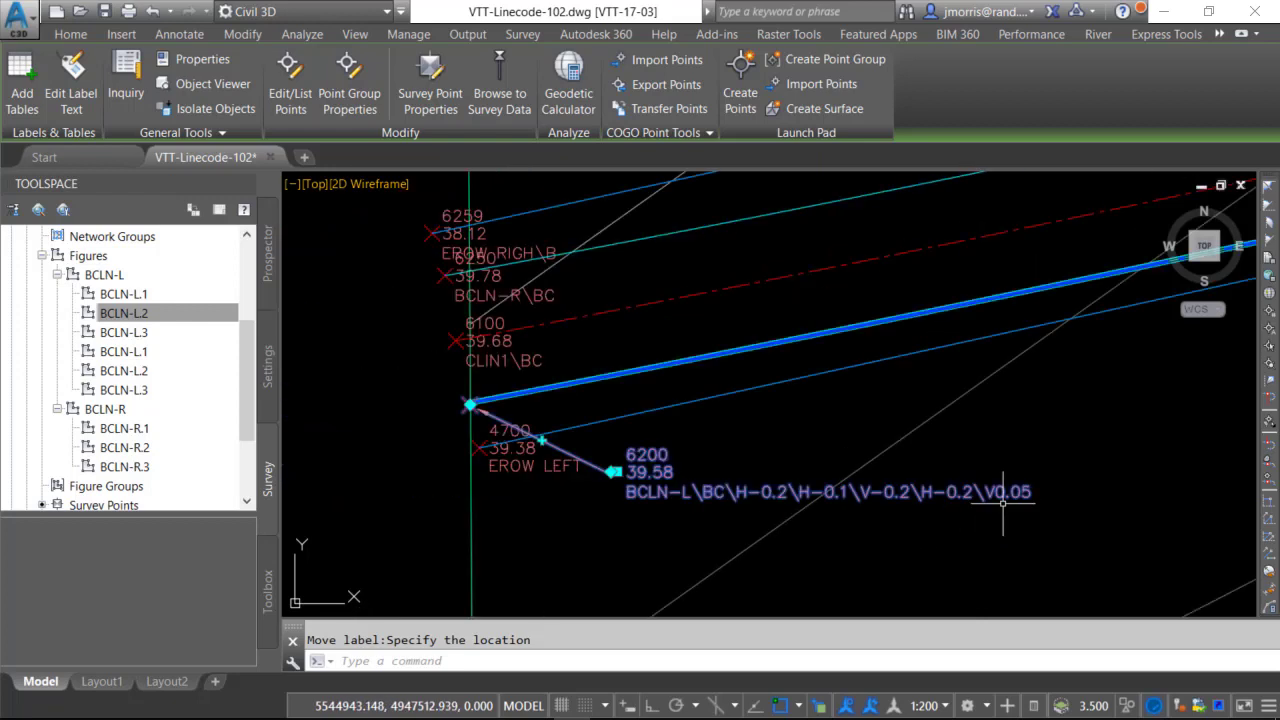
# Trace the road figure past points 4701–4703 to where it ends at point 6203
pyautogui.moveTo(1049, 437)
pyautogui.mouseDown(button='middle')
pyautogui.moveTo(871, 449)
pyautogui.moveTo(371, 580)
pyautogui.mouseUp(button='middle')
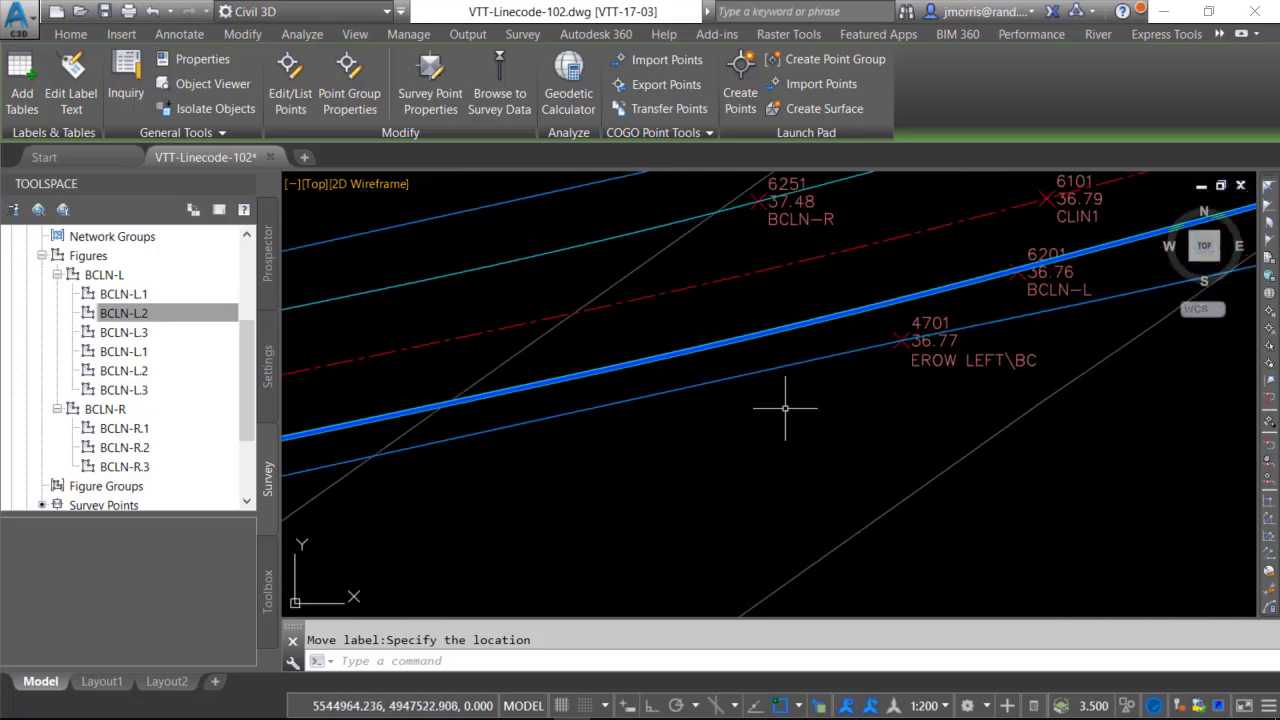
pyautogui.moveTo(887, 345)
pyautogui.mouseDown(button='middle')
pyautogui.moveTo(580, 366)
pyautogui.moveTo(343, 506)
pyautogui.moveTo(320, 535)
pyautogui.mouseUp(button='middle')
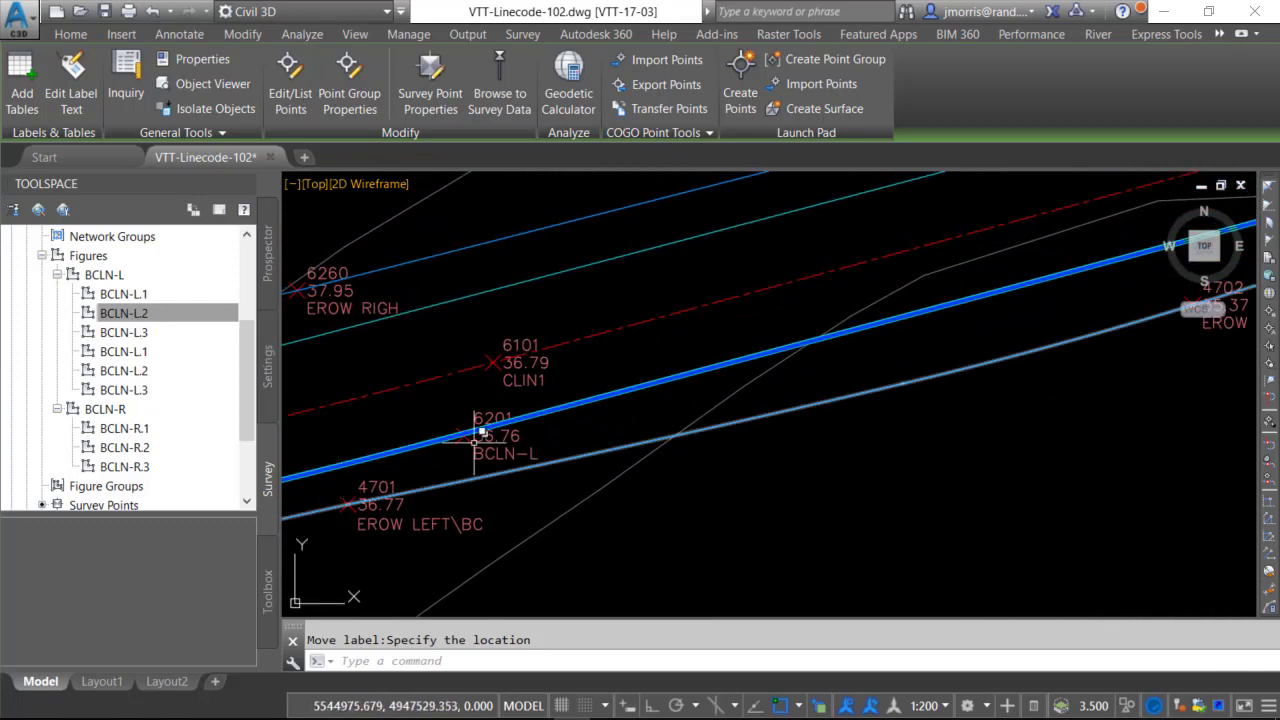
pyautogui.moveTo(806, 400)
pyautogui.mouseDown(button='middle')
pyautogui.moveTo(586, 434)
pyautogui.moveTo(300, 515)
pyautogui.mouseUp(button='middle')
pyautogui.moveTo(866, 320); pyautogui.dragTo(533, 507, button='middle')
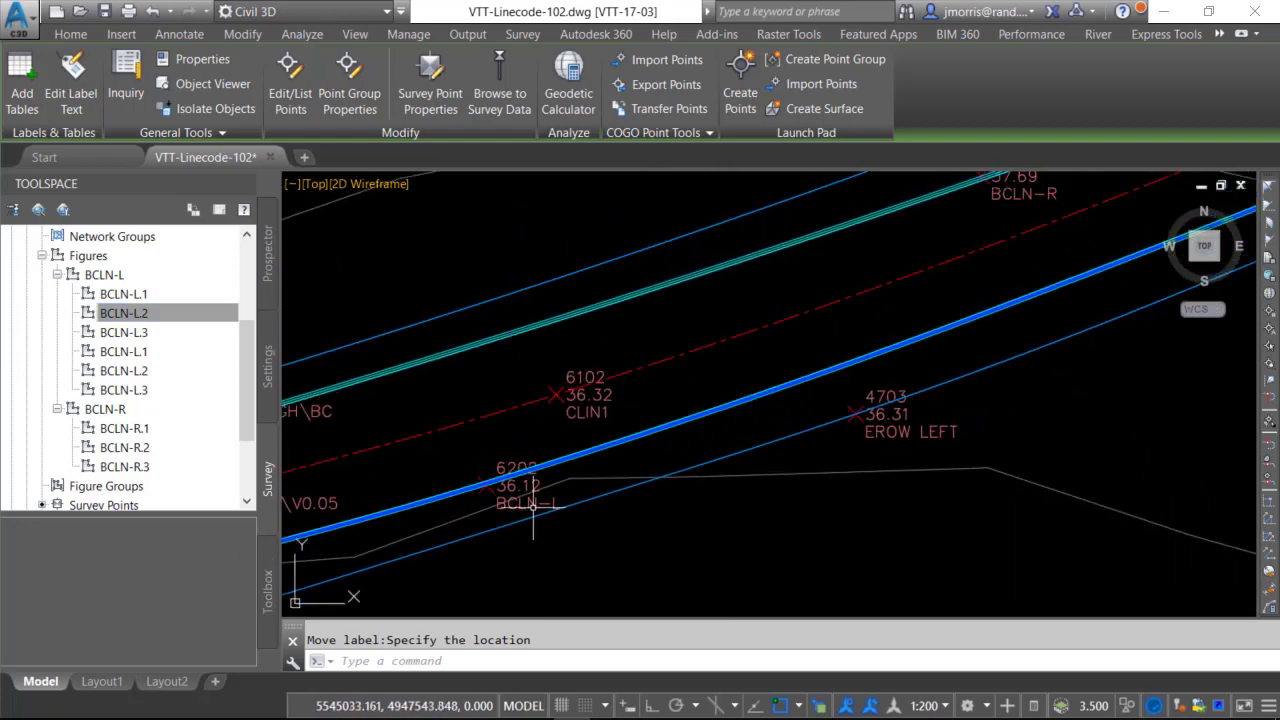
pyautogui.moveTo(897, 386); pyautogui.dragTo(747, 421, button='middle')
pyautogui.moveTo(1064, 349)
pyautogui.mouseDown(button='middle')
pyautogui.moveTo(621, 517)
pyautogui.moveTo(563, 581)
pyautogui.mouseUp(button='middle')
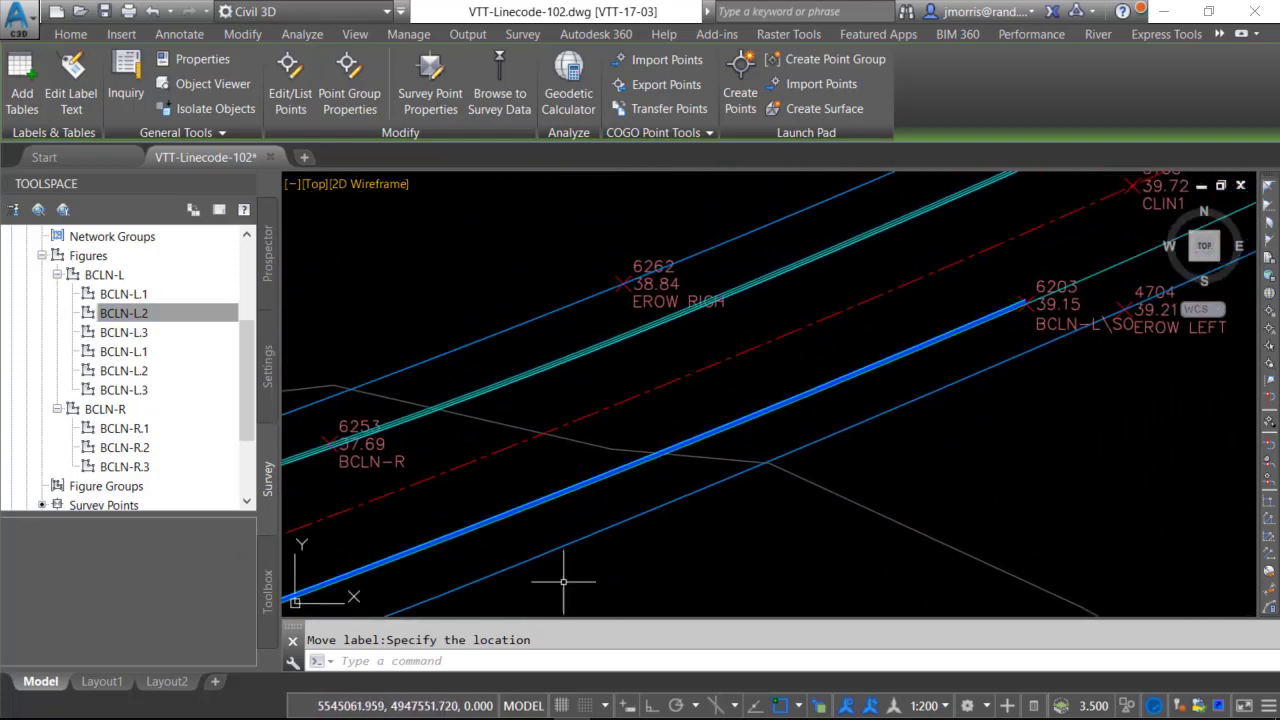
pyautogui.moveTo(974, 443); pyautogui.dragTo(774, 523, button='middle')
pyautogui.scroll(4, 743, 509)
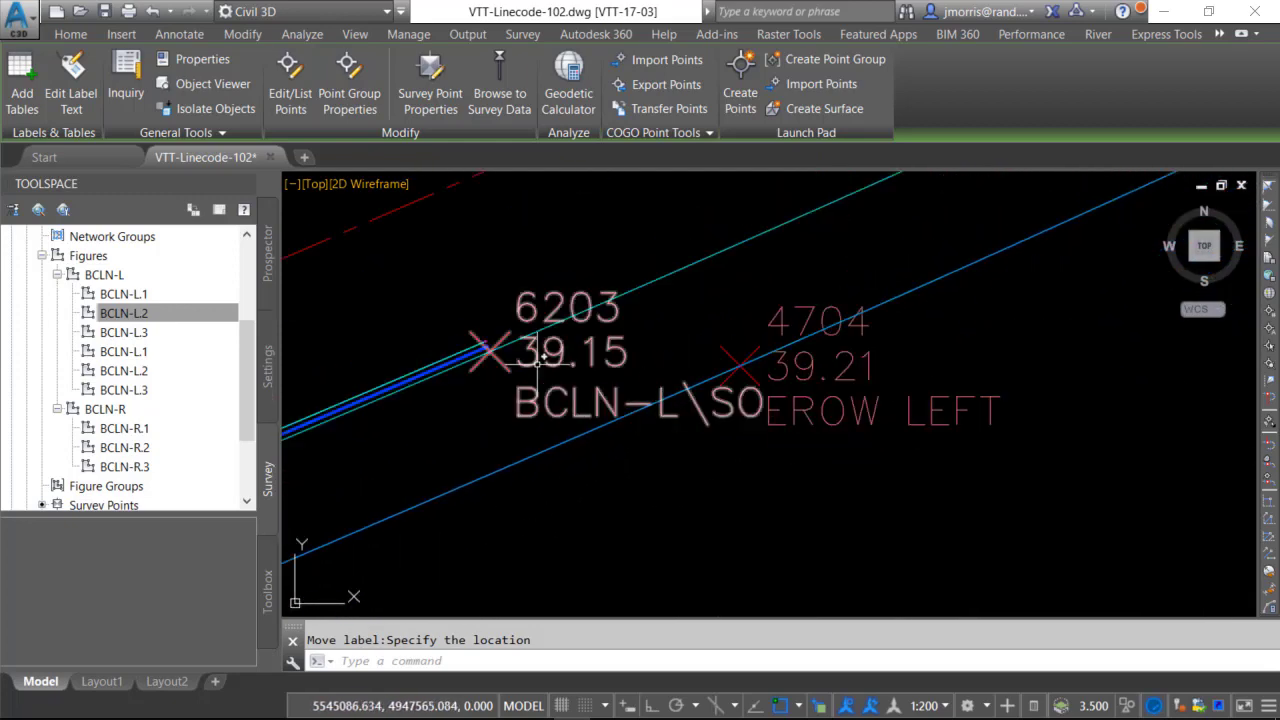
pyautogui.click(488, 349)
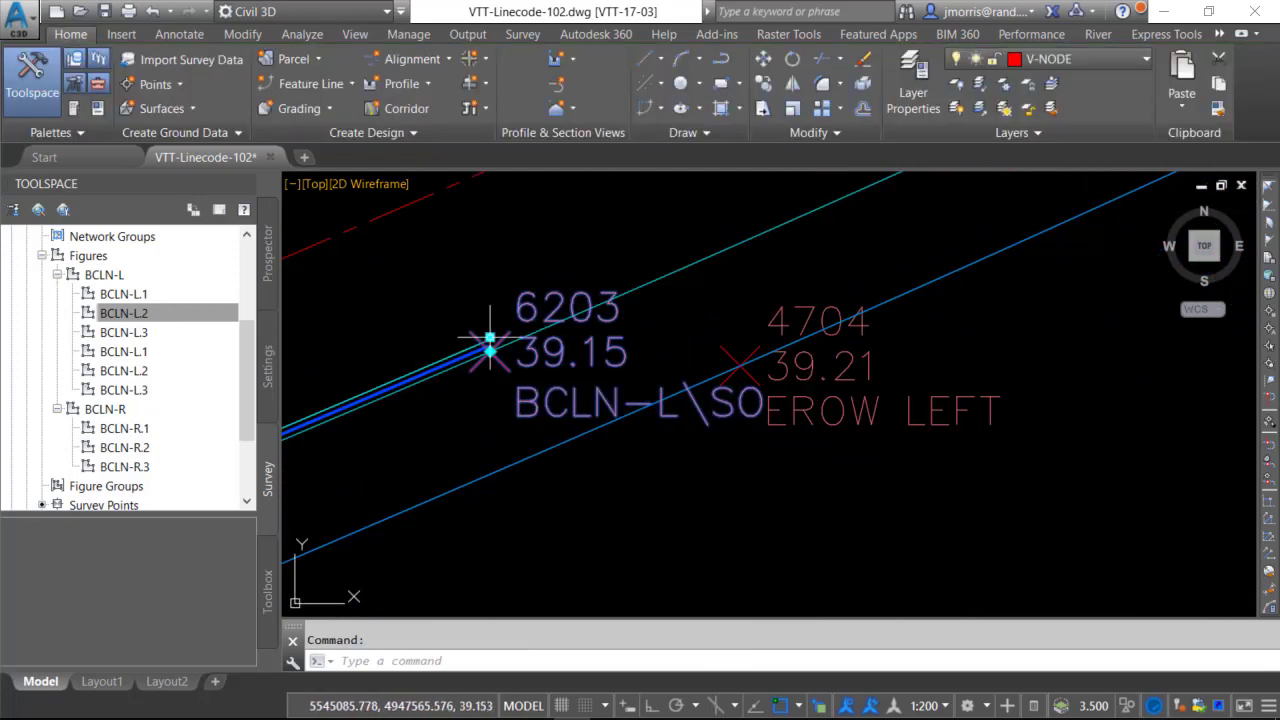
pyautogui.click(552, 480)
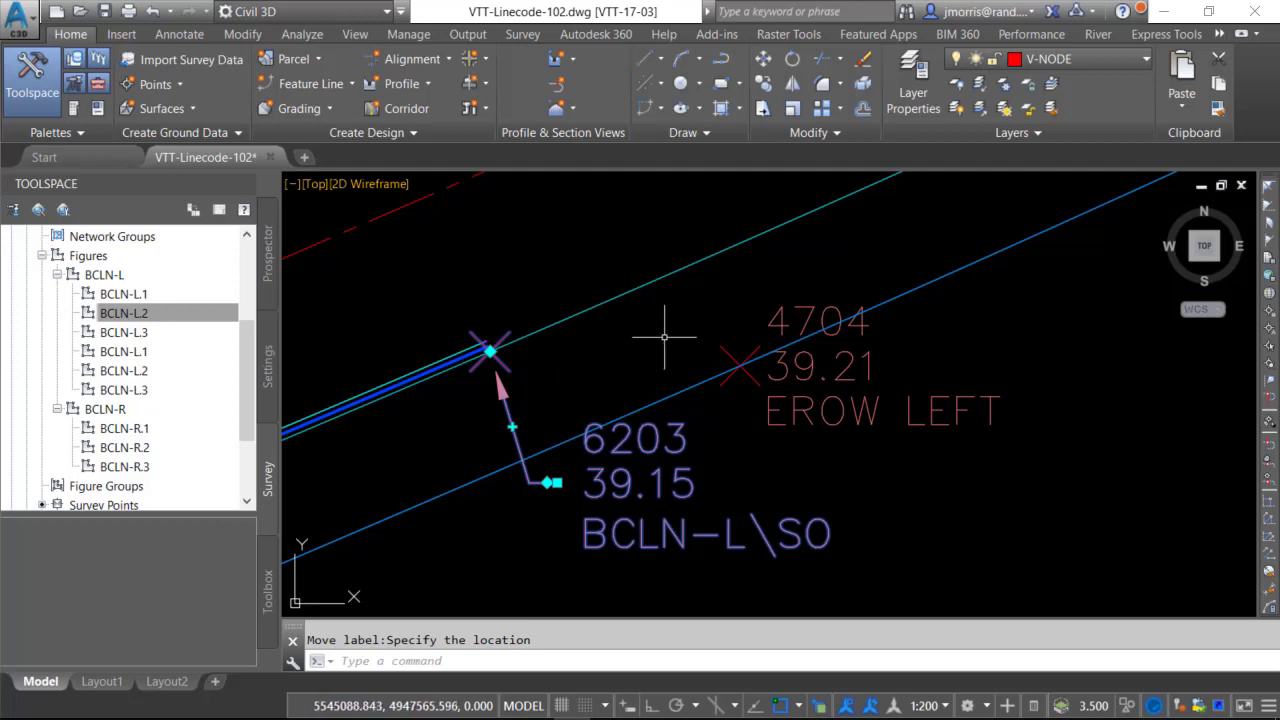
pyautogui.moveTo(686, 334); pyautogui.dragTo(520, 380, button='middle')
pyautogui.scroll(-2, 285, 485)
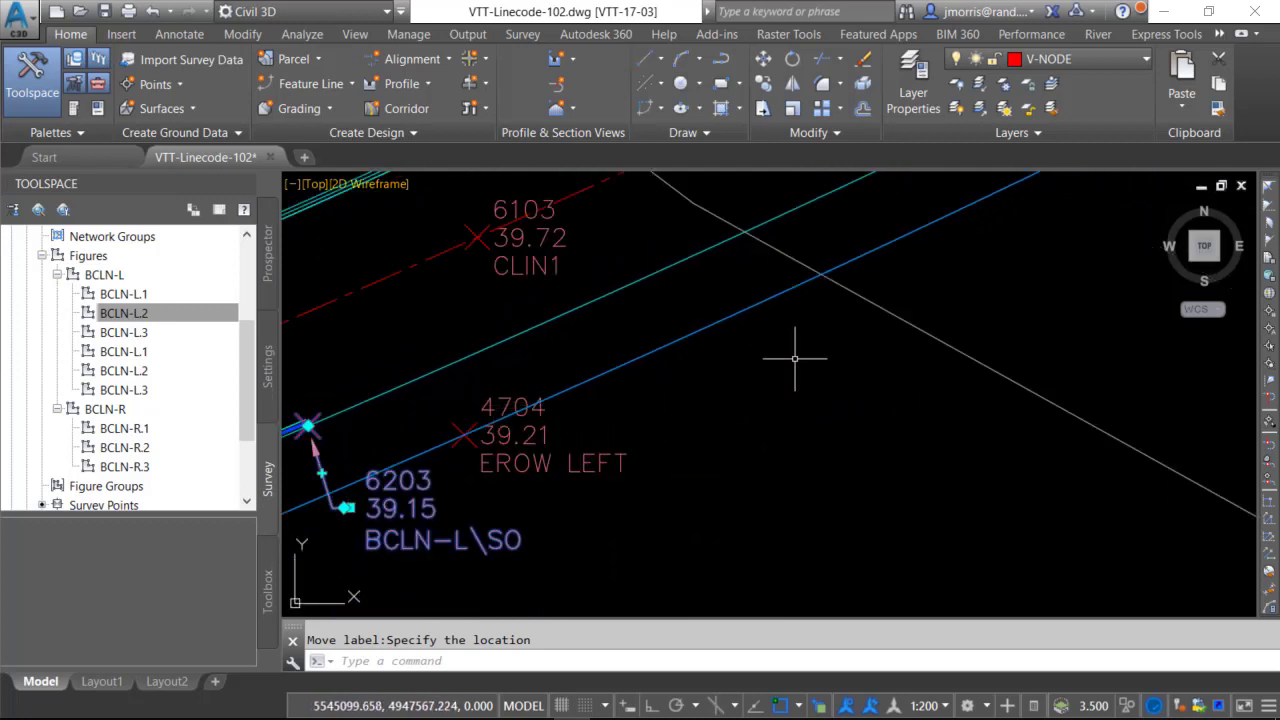
pyautogui.moveTo(795, 358); pyautogui.dragTo(480, 560, button='middle')
pyautogui.moveTo(880, 423)
pyautogui.mouseDown(button='middle')
pyautogui.moveTo(699, 578)
pyautogui.moveTo(320, 690)
pyautogui.mouseUp(button='middle')
pyautogui.scroll(-2, 785, 425)
pyautogui.moveTo(839, 409)
pyautogui.mouseDown(button='middle')
pyautogui.moveTo(838, 424)
pyautogui.moveTo(610, 520)
pyautogui.mouseUp(button='middle')
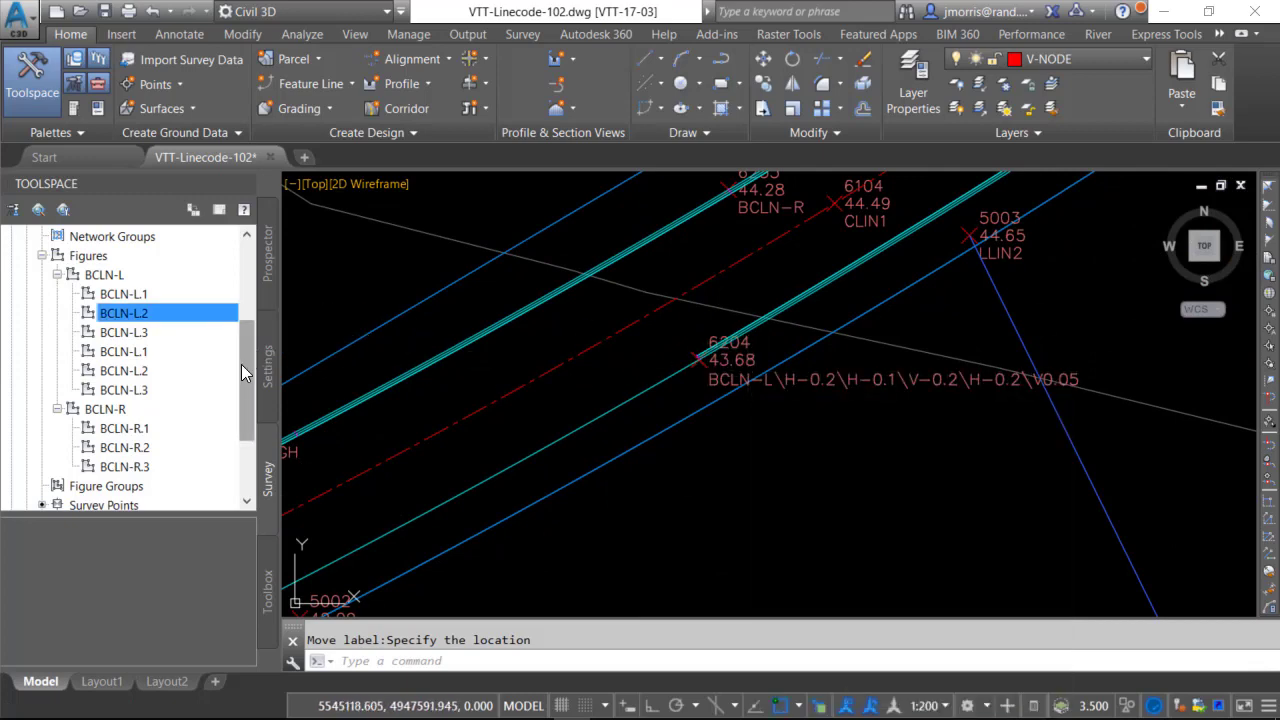
pyautogui.scroll(3, 241, 364)
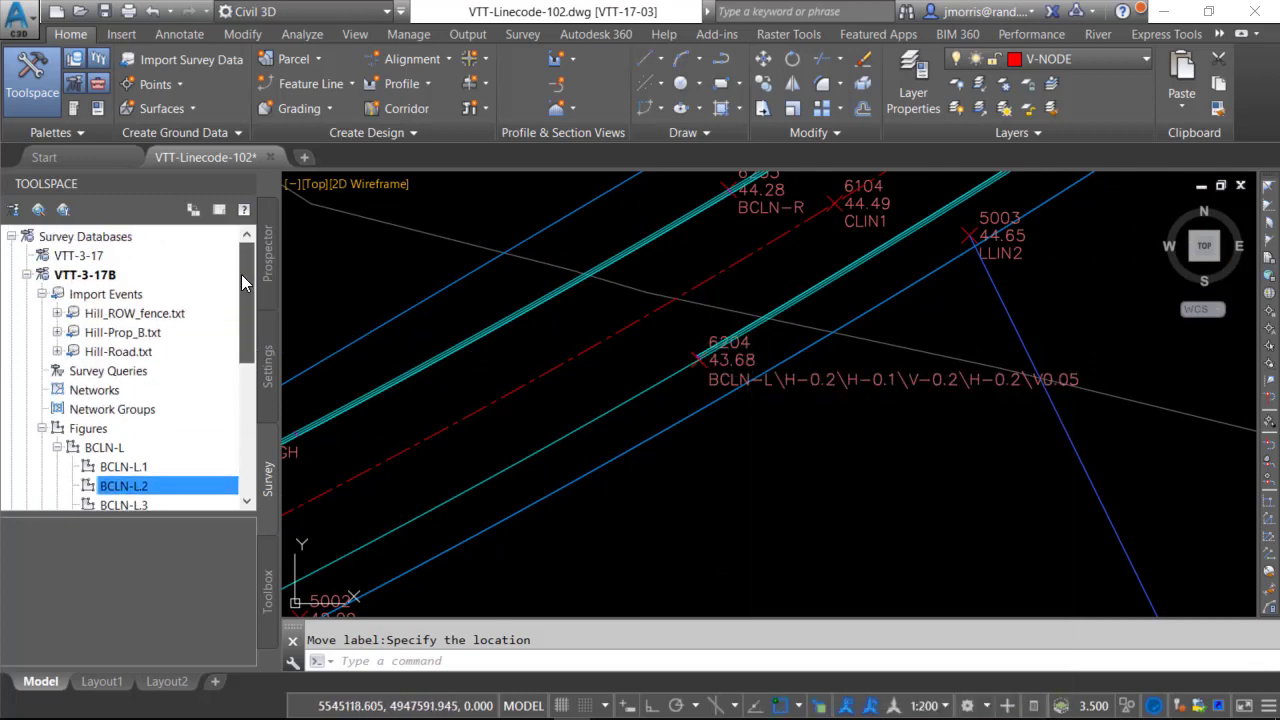
# Review the Hill-Road.txt import event properties and inspect its source point file in Notepad
pyautogui.rightClick(136, 358)
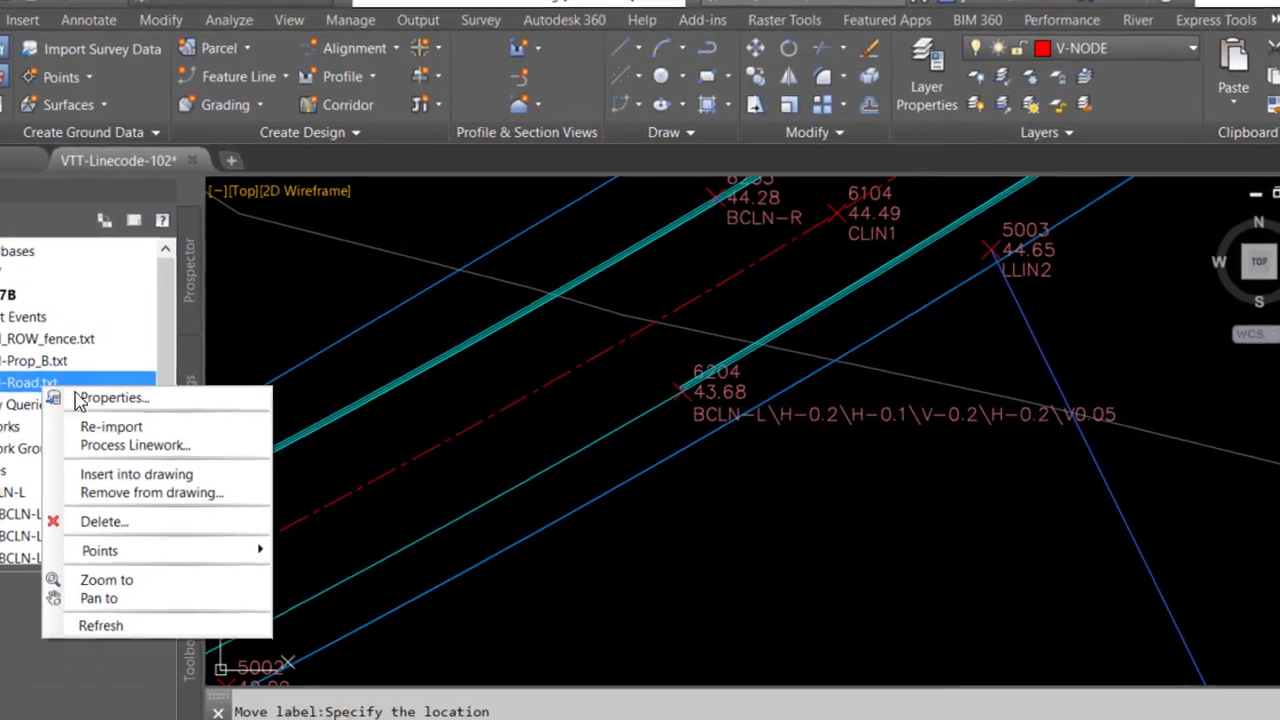
pyautogui.click(85, 398)
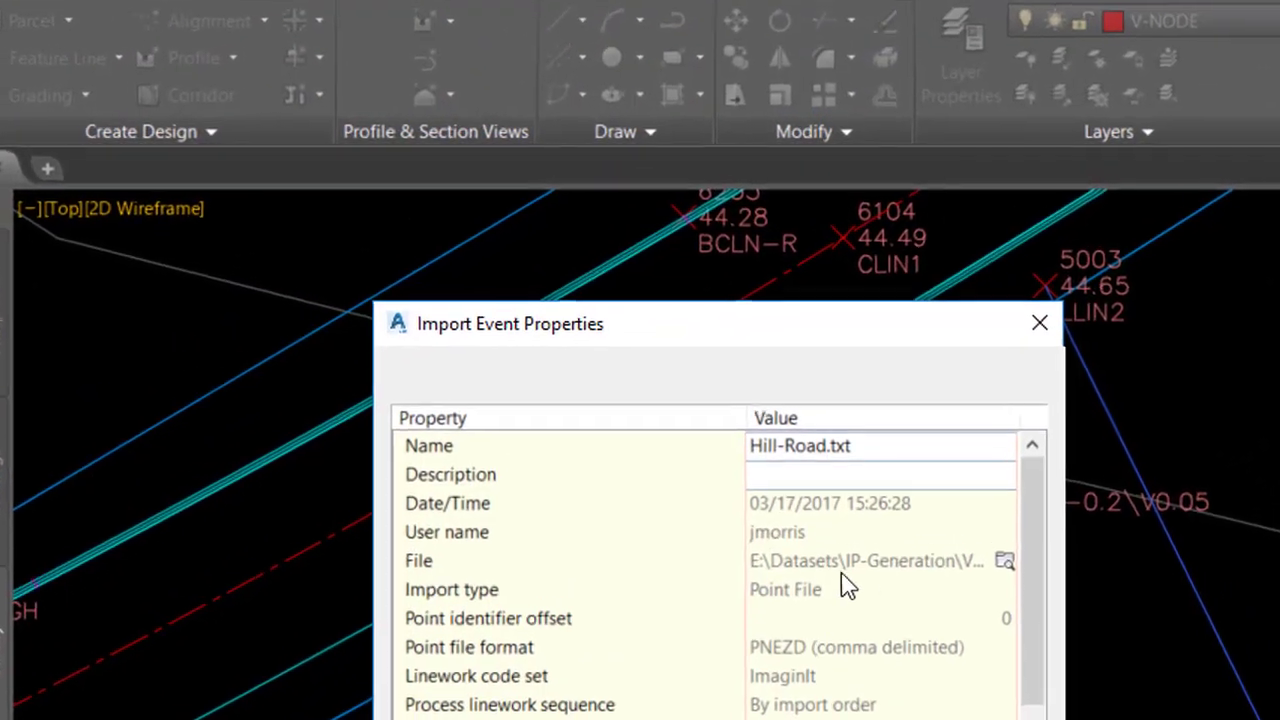
pyautogui.click(1004, 561)
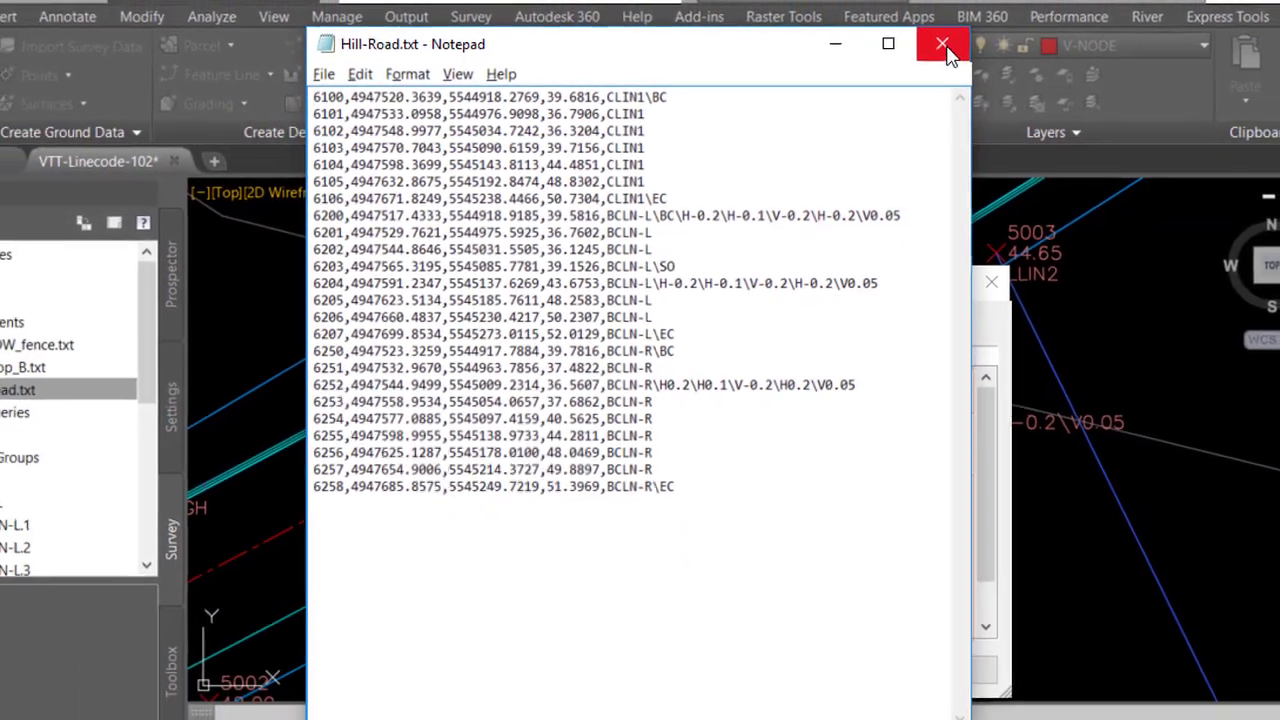
pyautogui.click(970, 22)
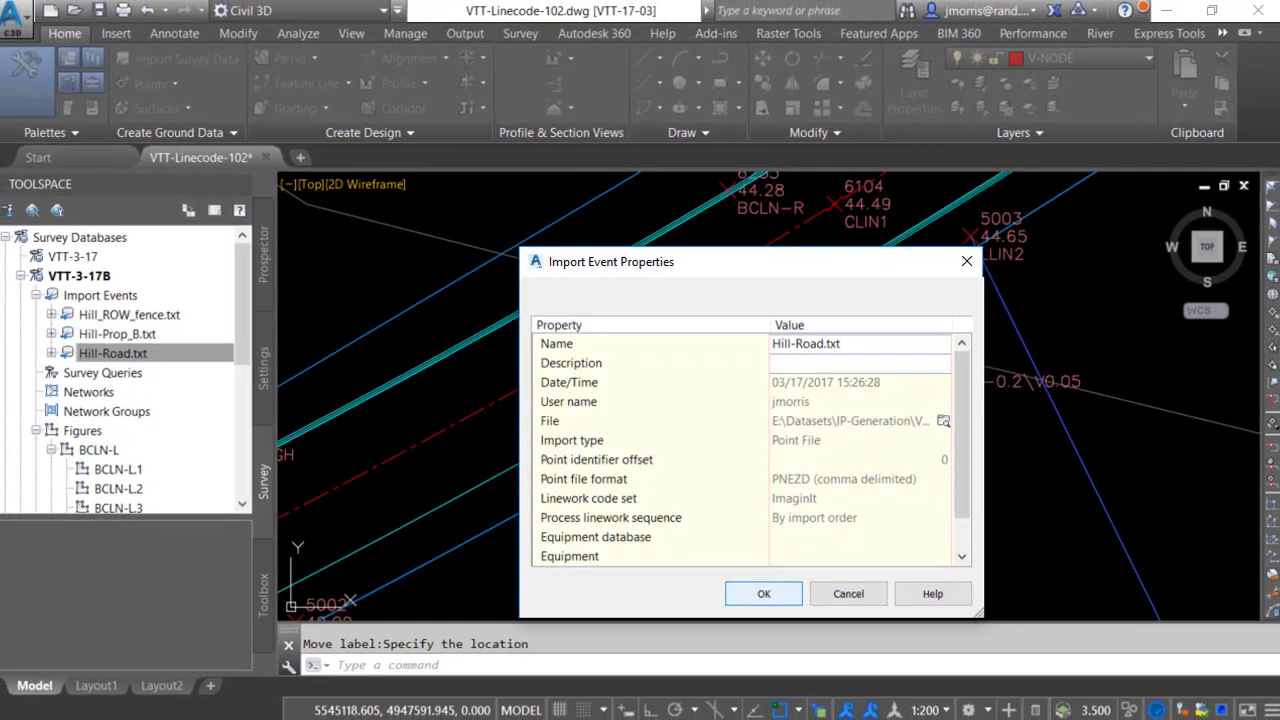
# Close Import Event Properties and start Create Breaklines from the survey Figures node
pyautogui.click(758, 641)
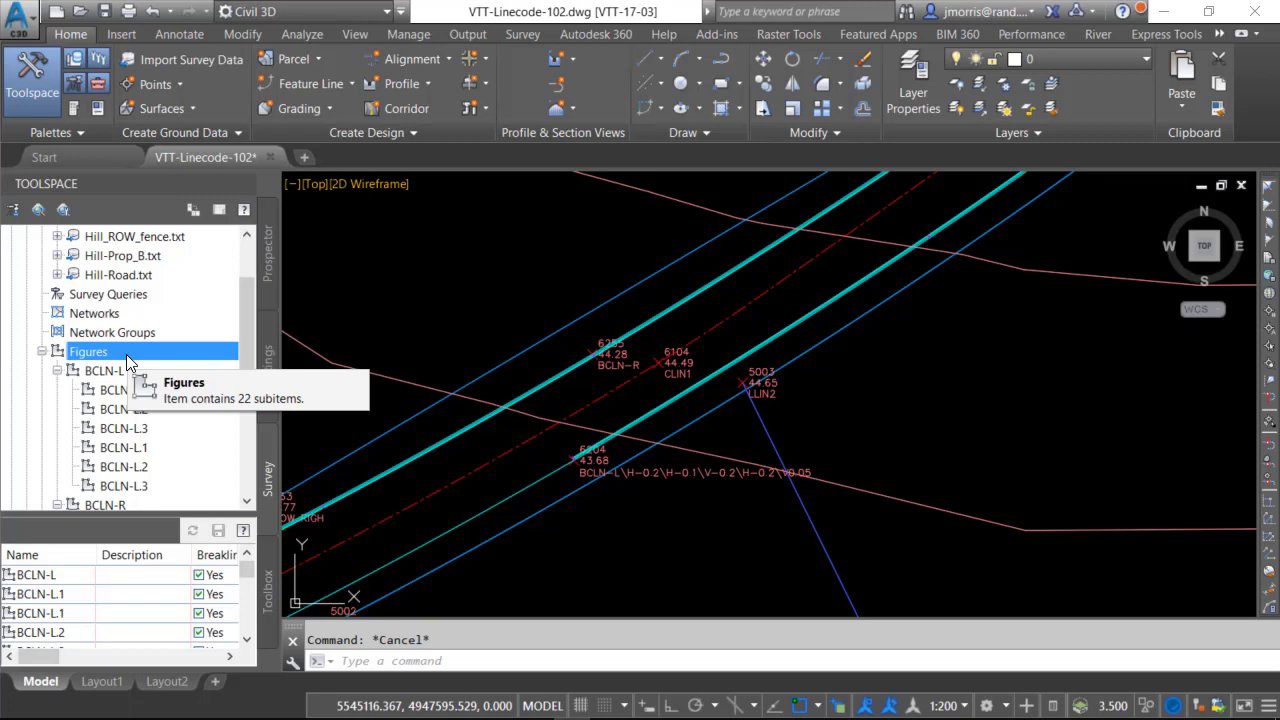
pyautogui.rightClick(126, 354)
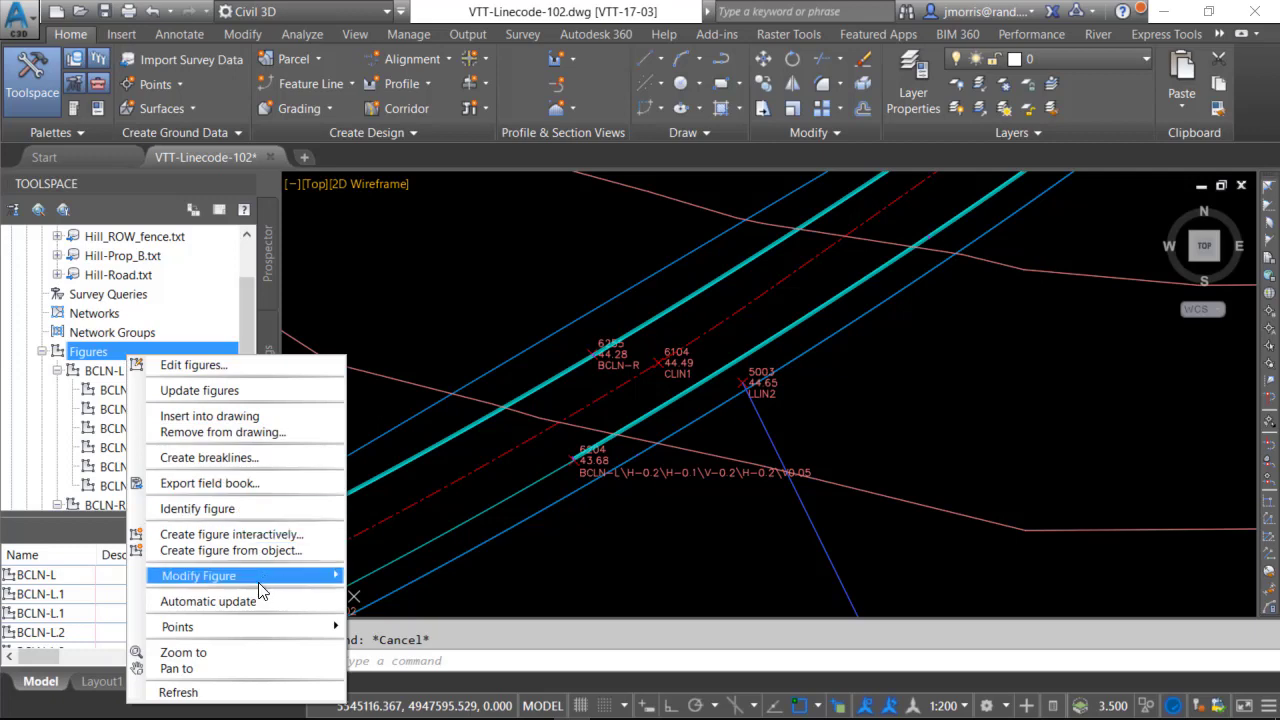
pyautogui.click(253, 460)
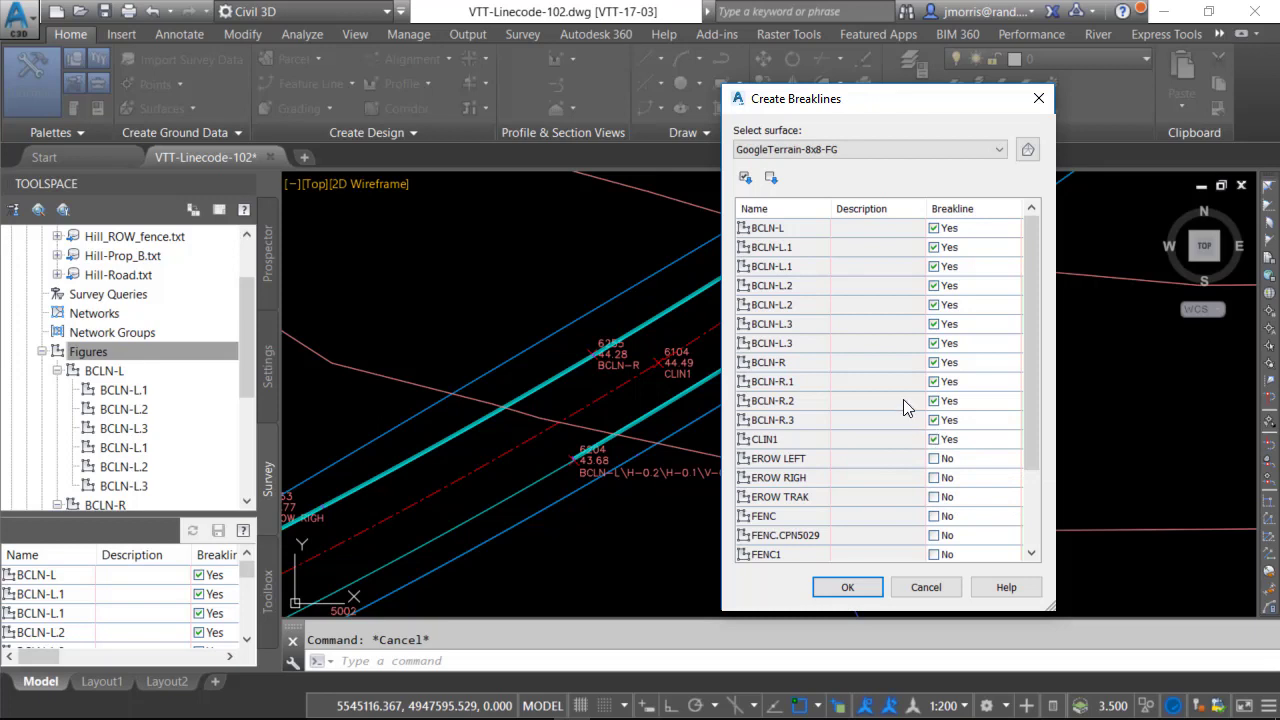
# Add FENC1 and the road figures to GoogleTerrain-8x8-FG as breaklines described 'From Survey'
pyautogui.click(934, 555)
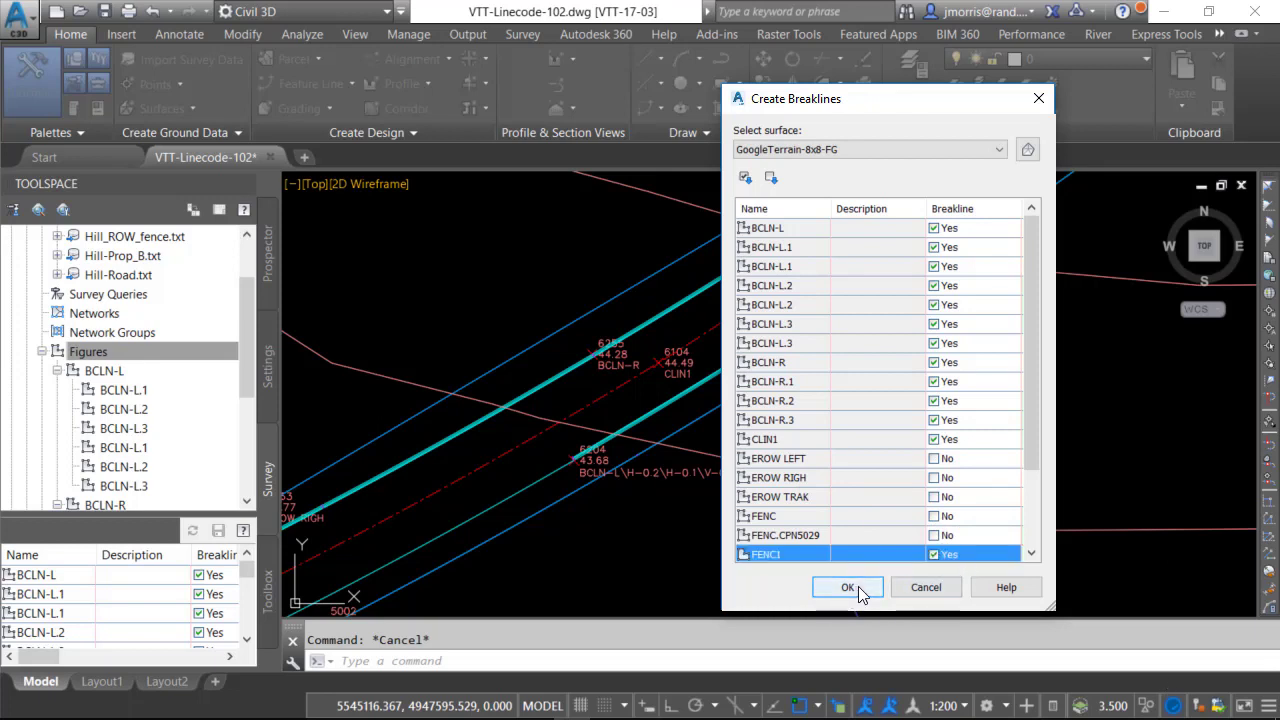
pyautogui.click(848, 150)
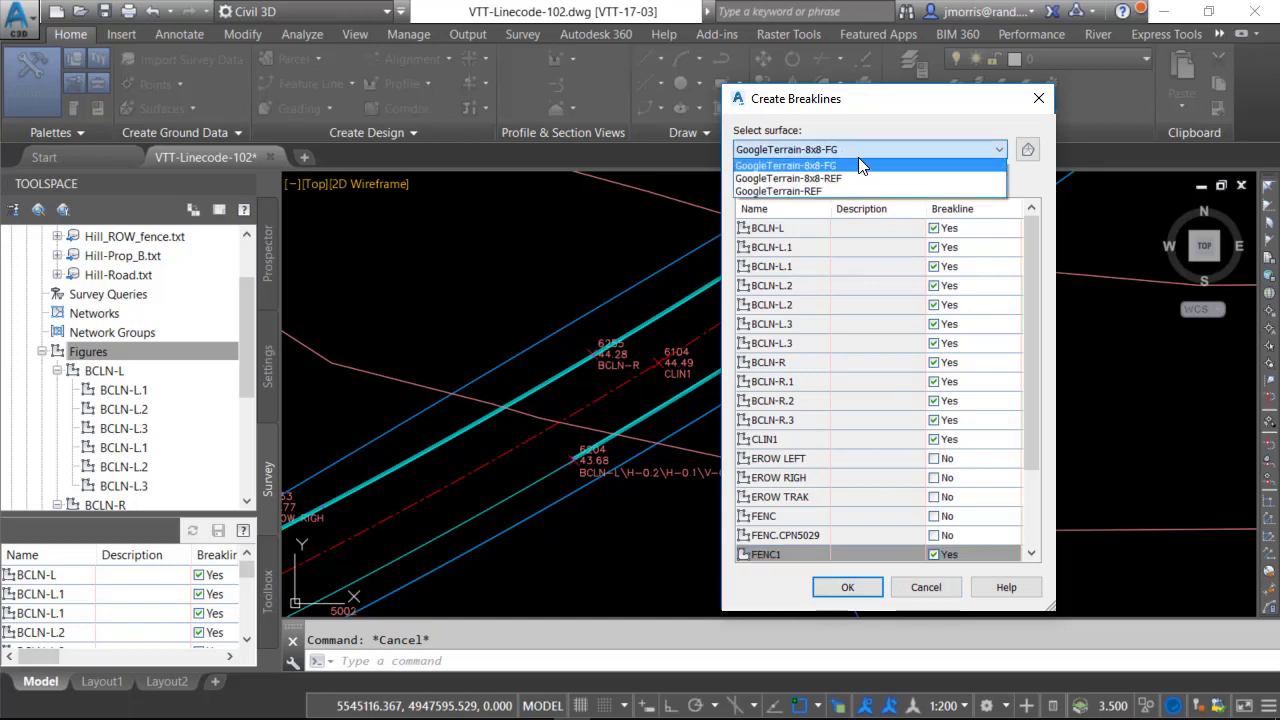
pyautogui.click(1075, 198)
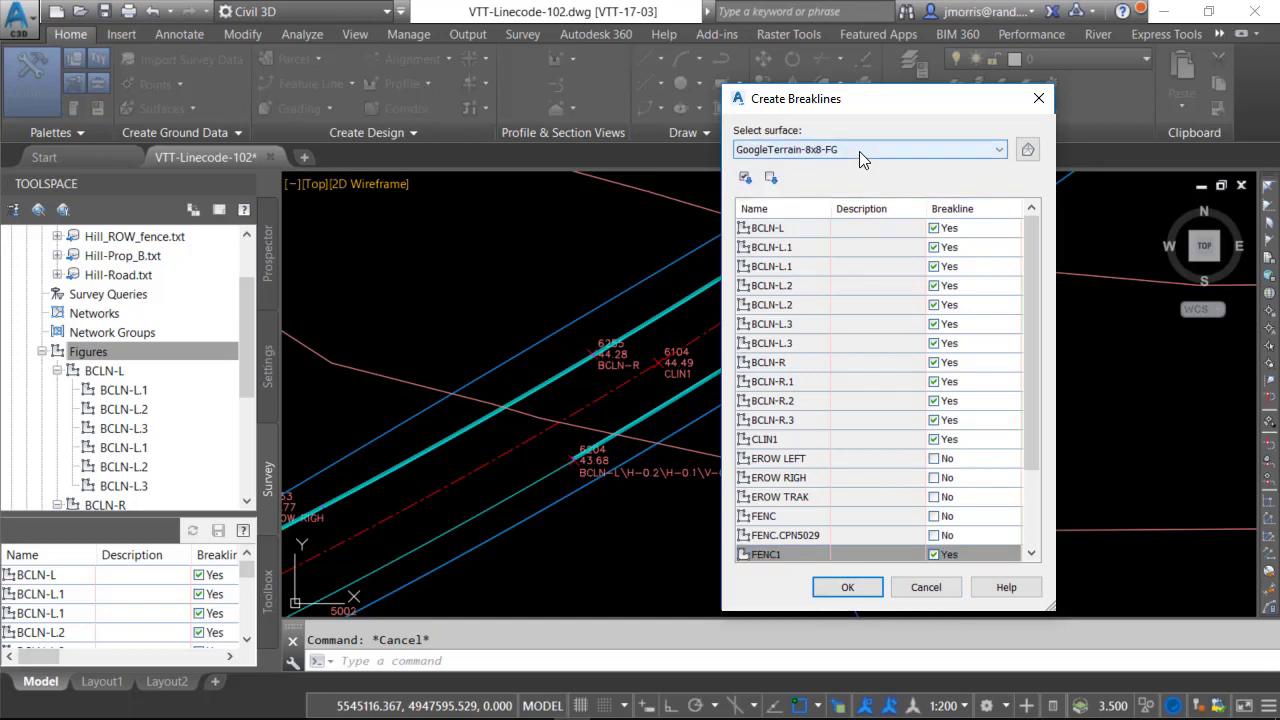
pyautogui.click(846, 589)
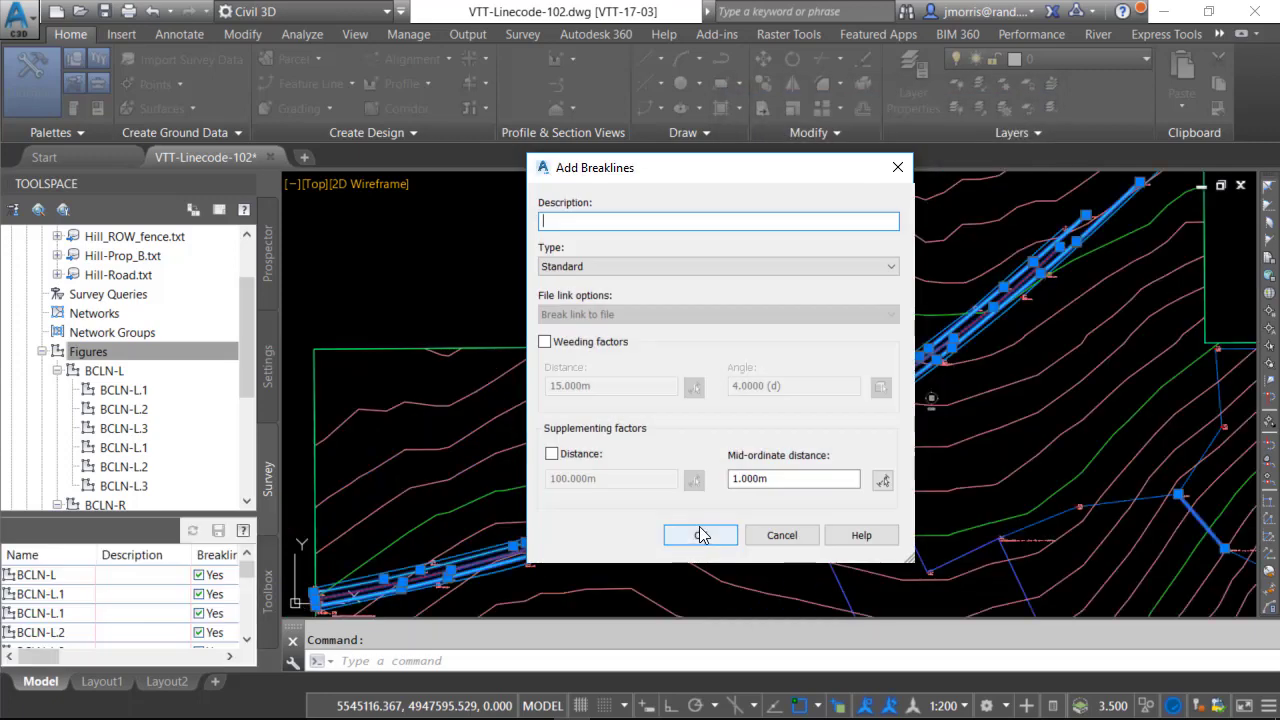
pyautogui.write('From Survey')
pyautogui.click(700, 535)
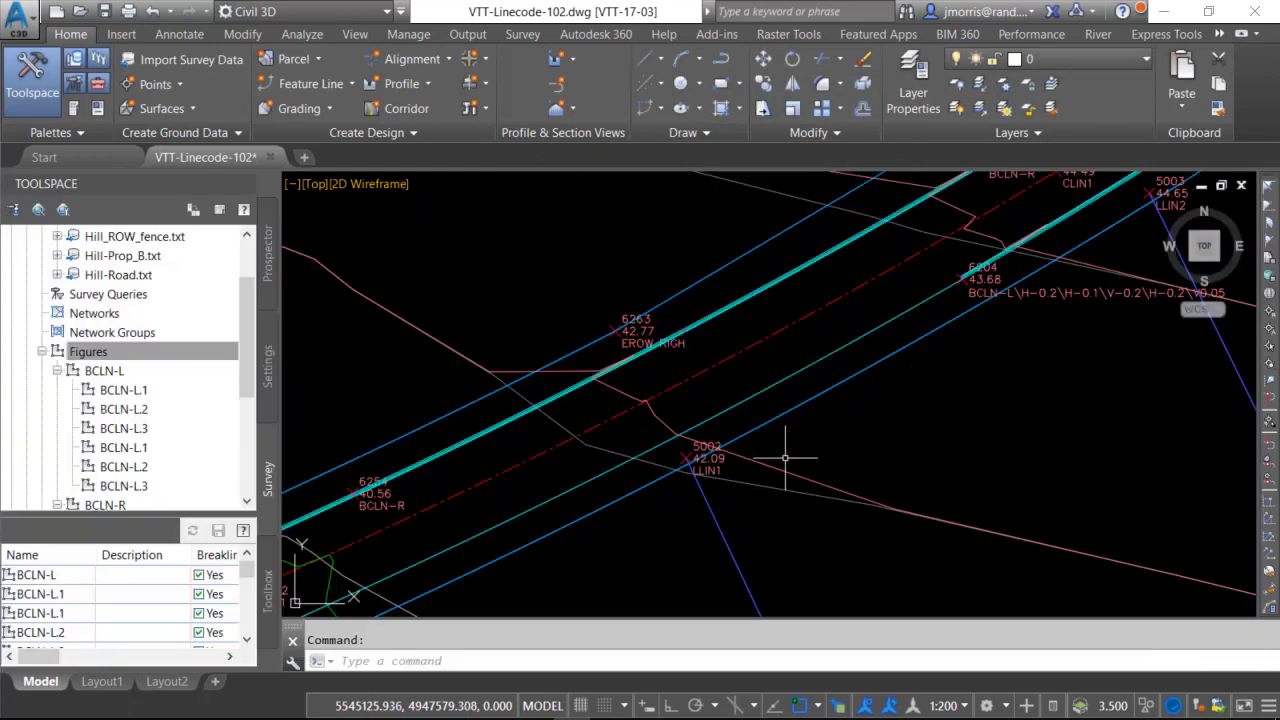
pyautogui.scroll(2, 655, 420)
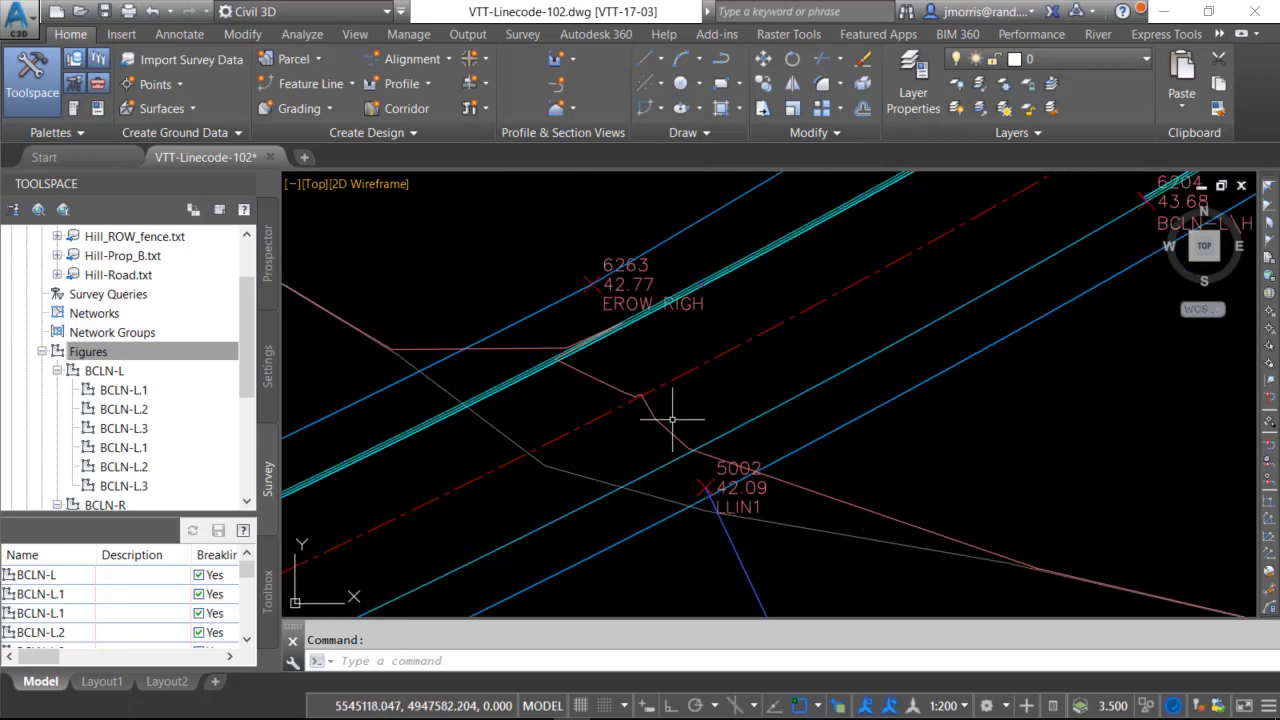
pyautogui.scroll(-4, 672, 420)
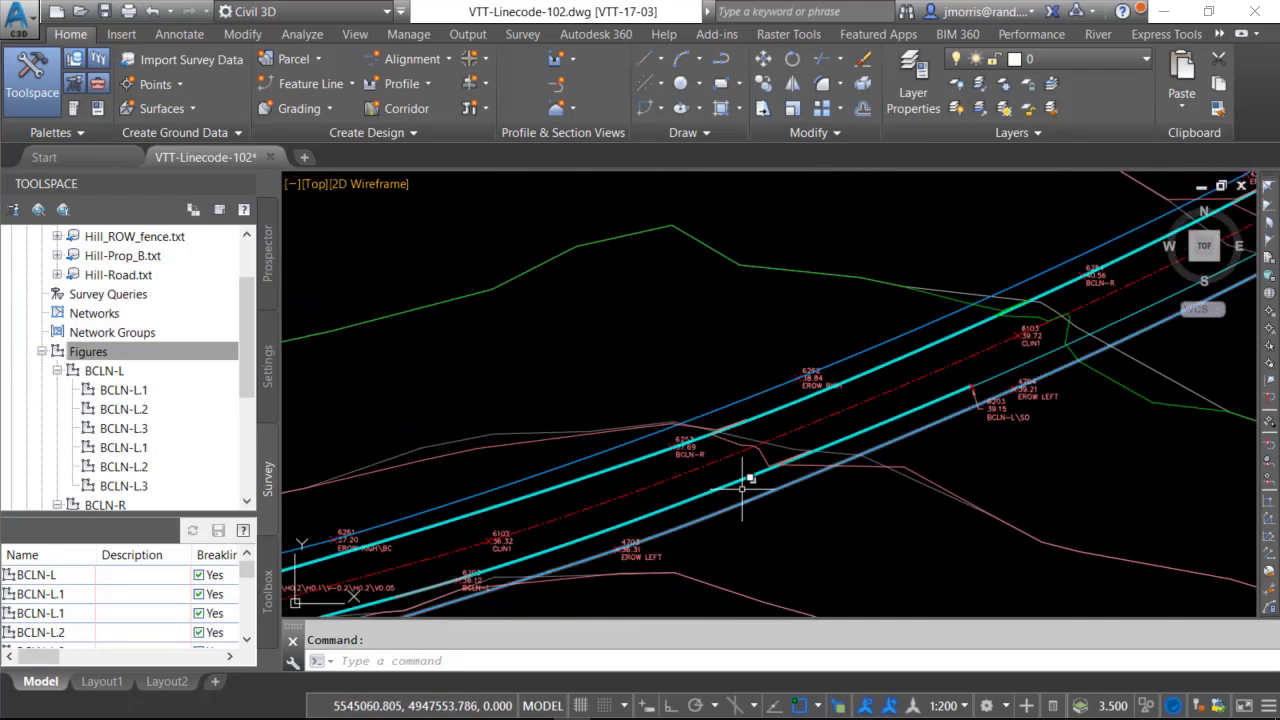
pyautogui.scroll(4, 742, 488)
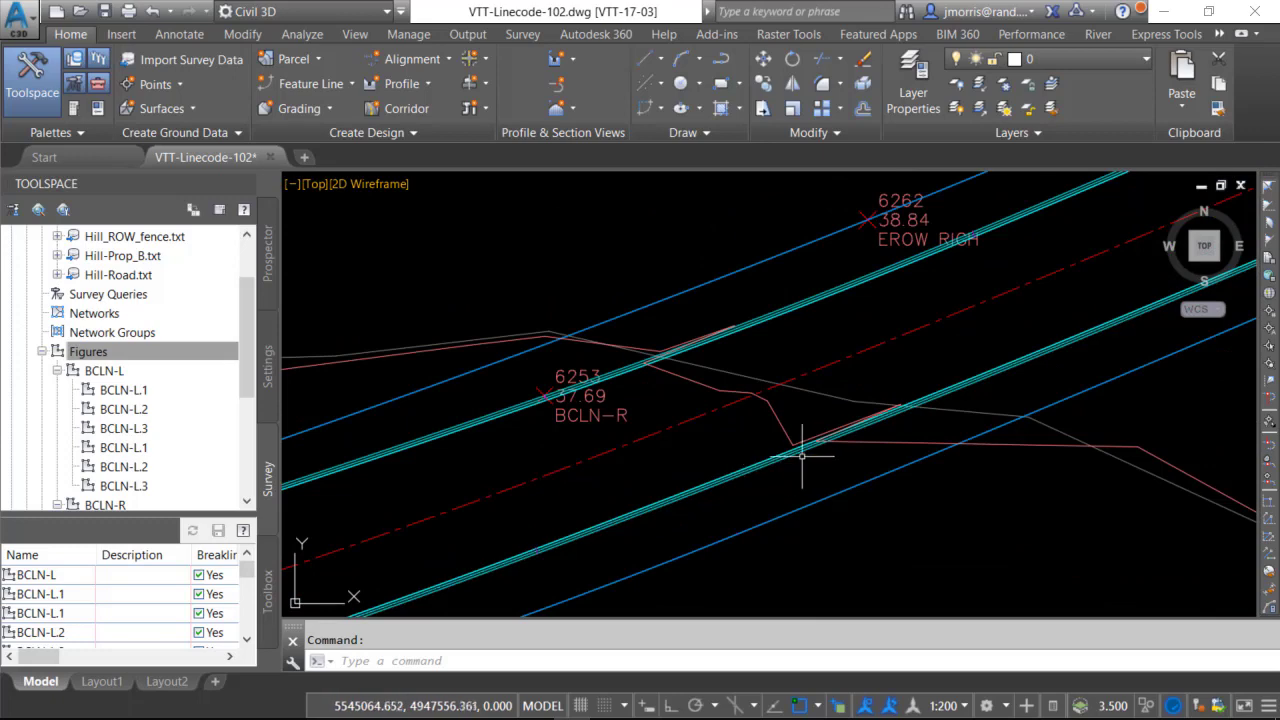
pyautogui.scroll(4, 802, 457)
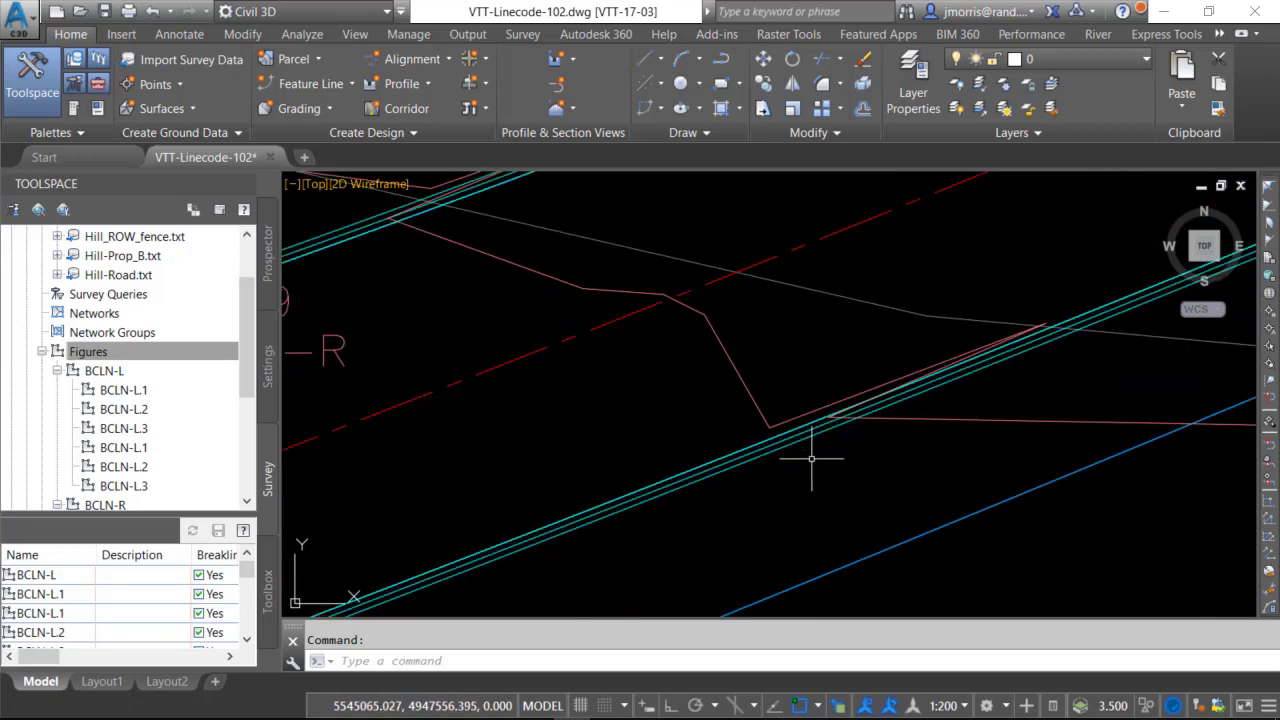
pyautogui.scroll(-3, 814, 461)
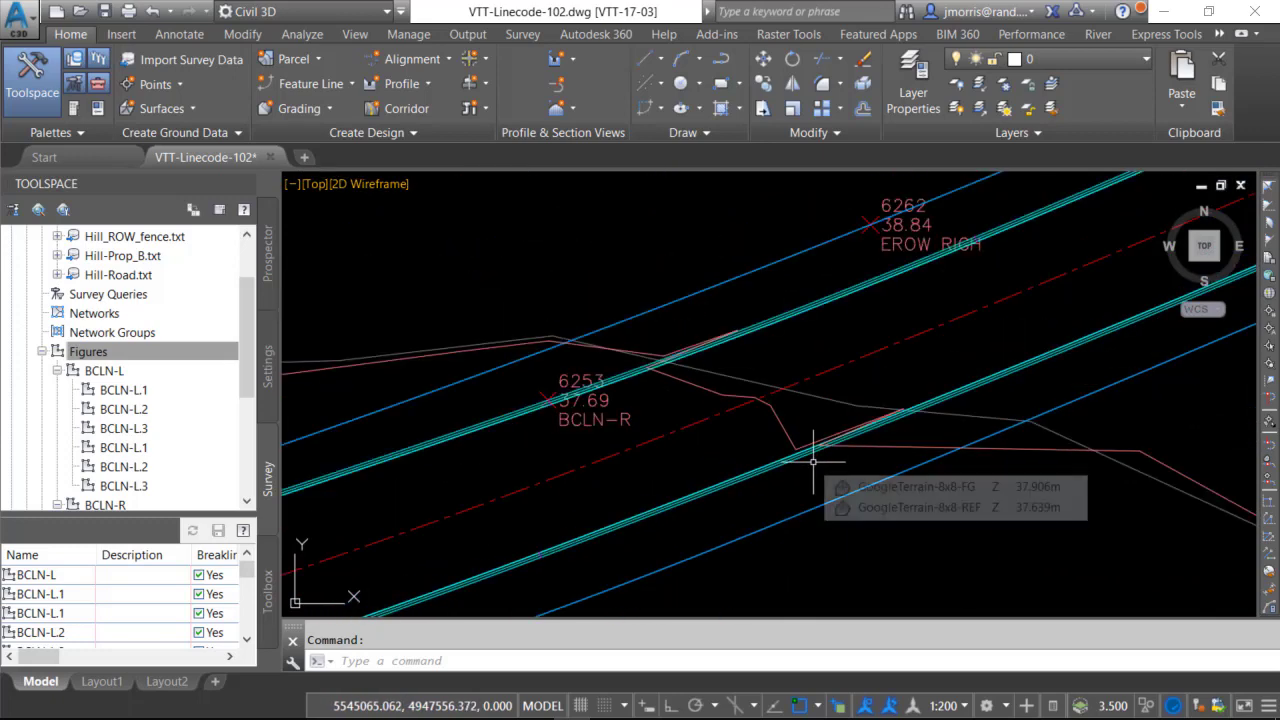
pyautogui.scroll(-4, 816, 455)
pyautogui.scroll(-4, 937, 490)
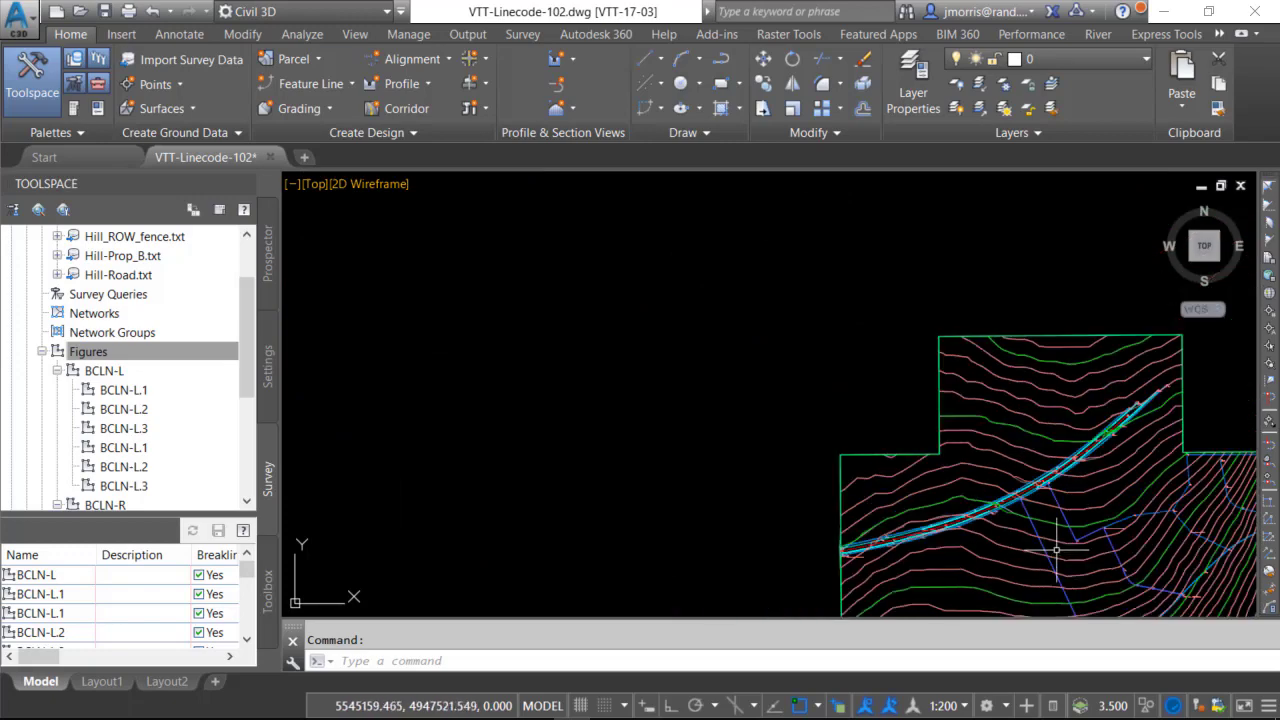
pyautogui.moveTo(1050, 550); pyautogui.dragTo(745, 378, button='middle')
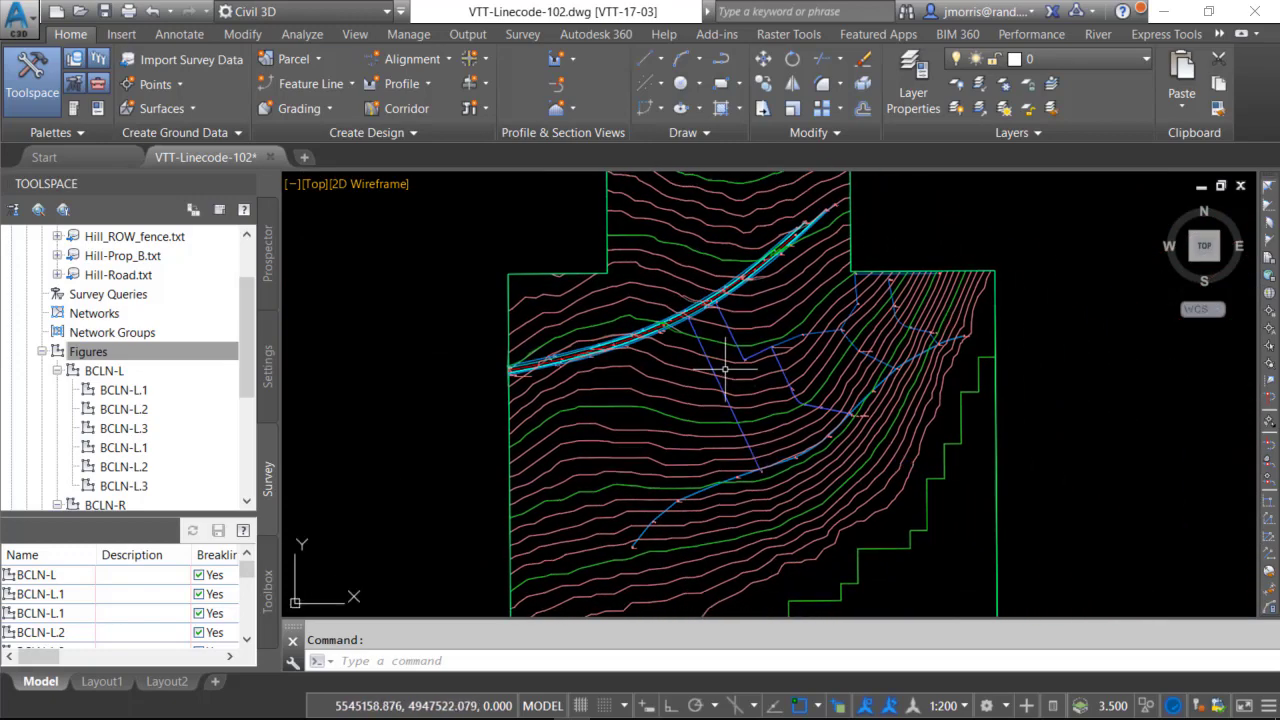
pyautogui.scroll(6, 785, 388)
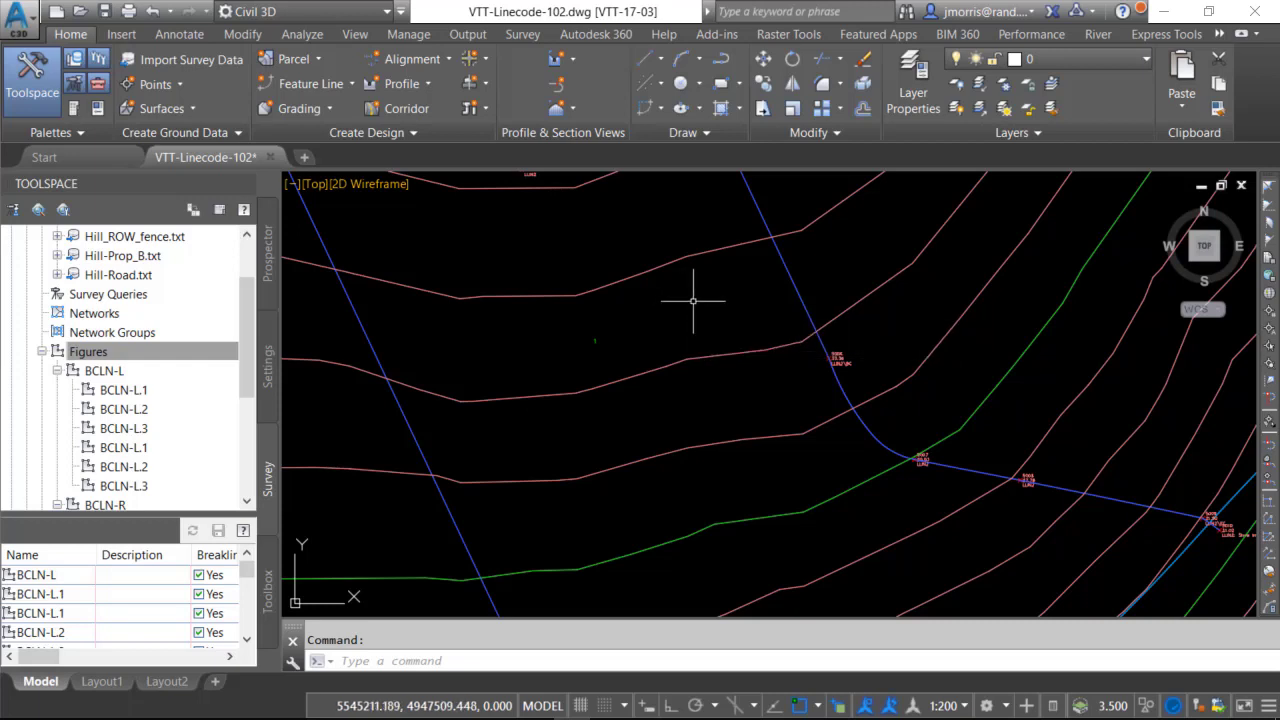
pyautogui.moveTo(693, 300)
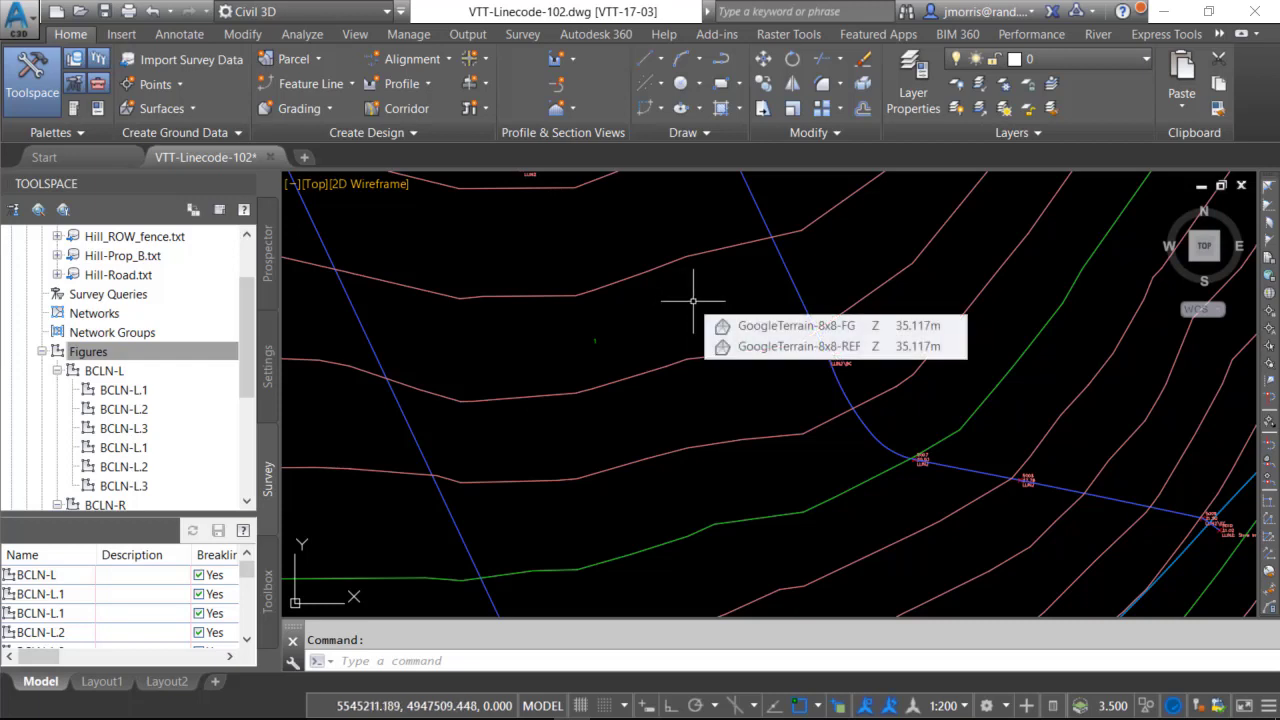